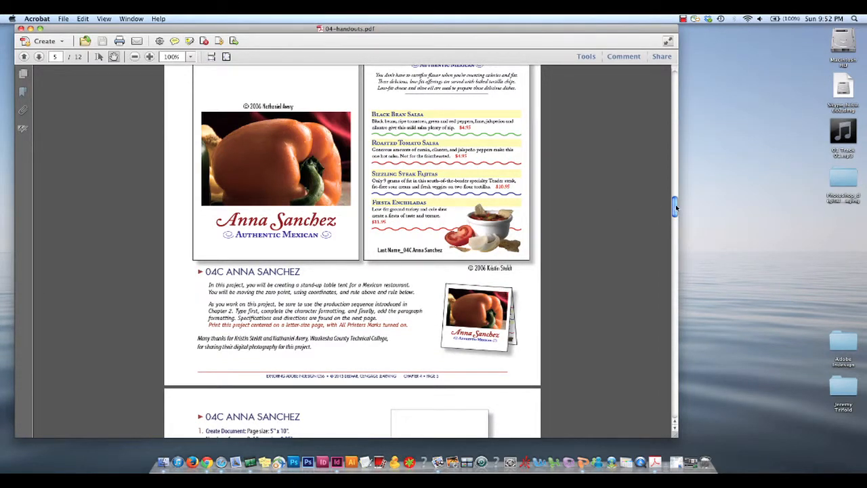
View the table tent sample in the handout, switch to InDesign, and minimize the handout and the existing untitled document.
scroll(674, 203, up, 5)
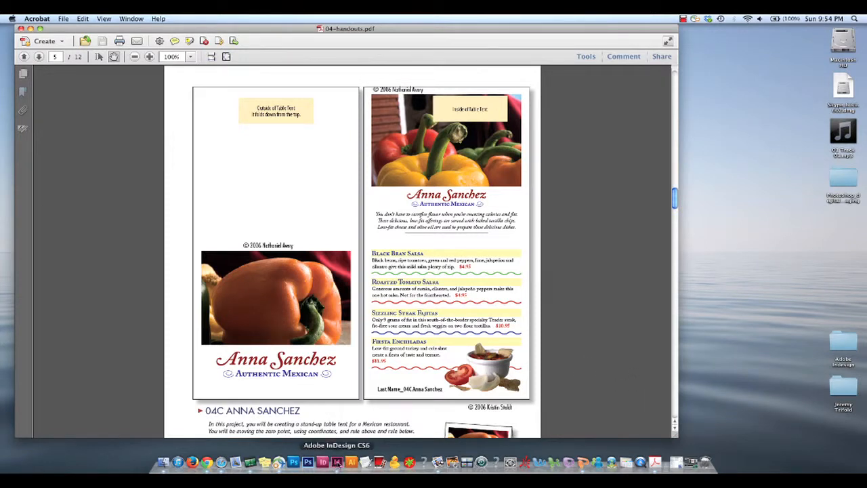
click(337, 463)
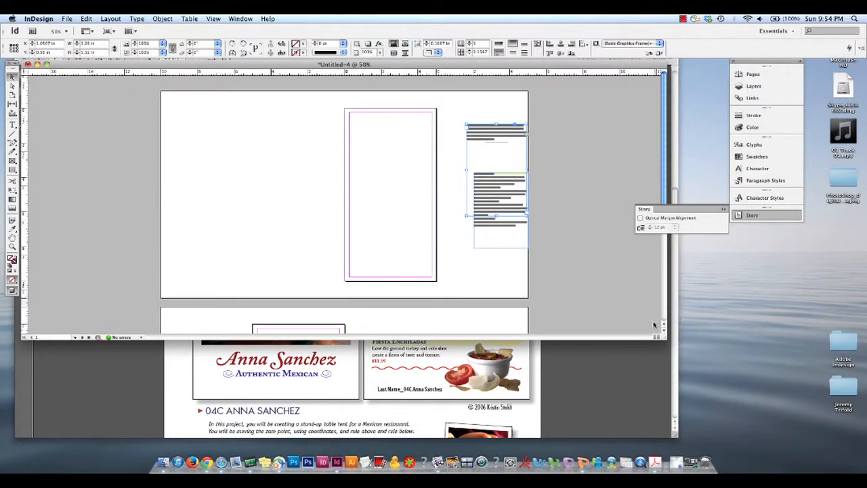
click(38, 64)
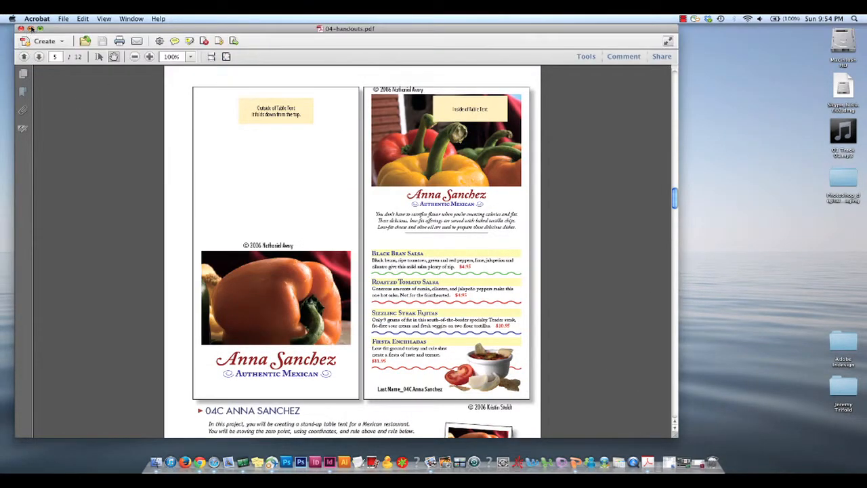
click(32, 31)
click(322, 462)
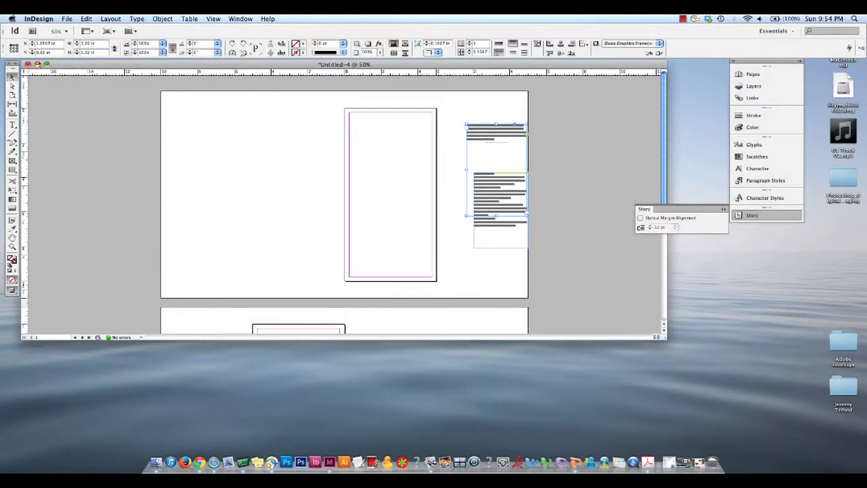
click(37, 64)
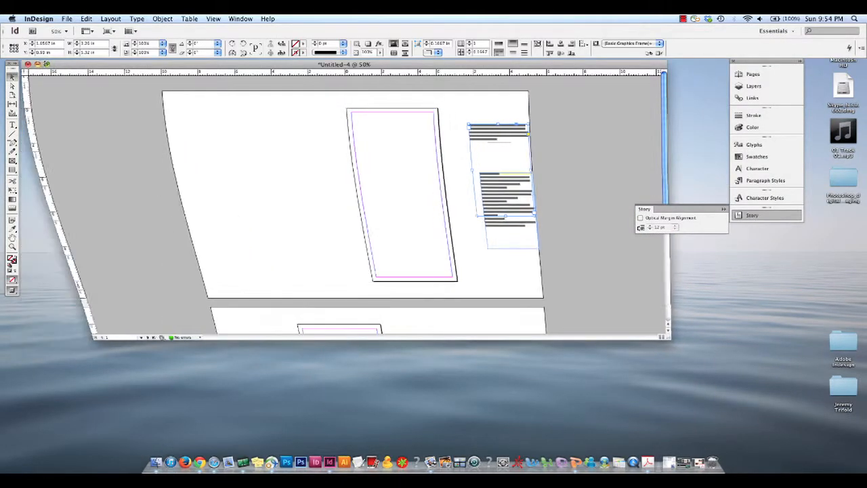
Start a new document with 2 pages, a width of 5 in and a height of 10 in.
click(68, 19)
mouse_move(74, 33)
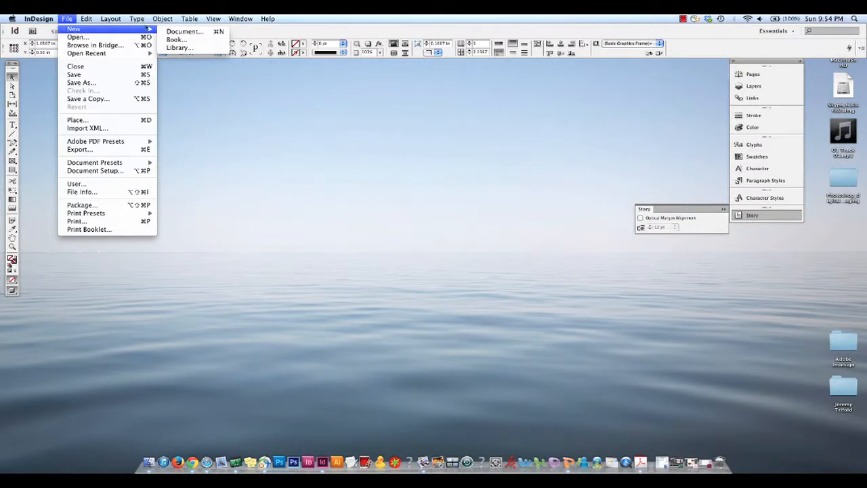
click(184, 32)
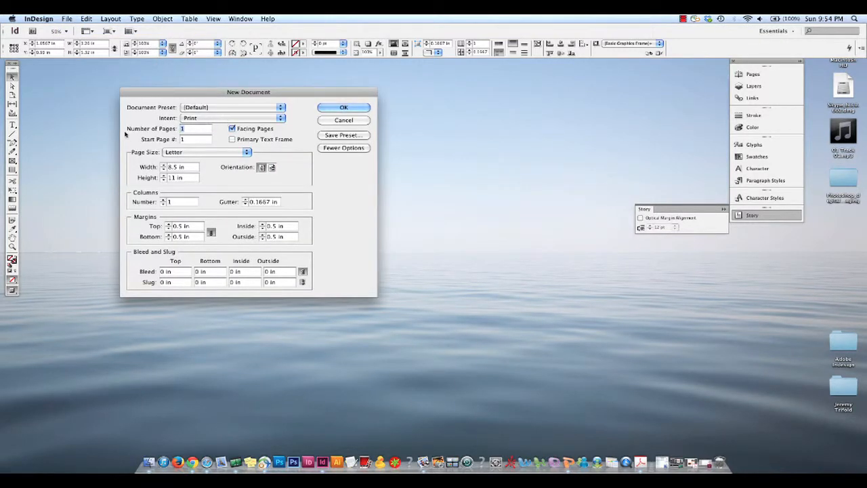
text(2)
double_click(173, 168)
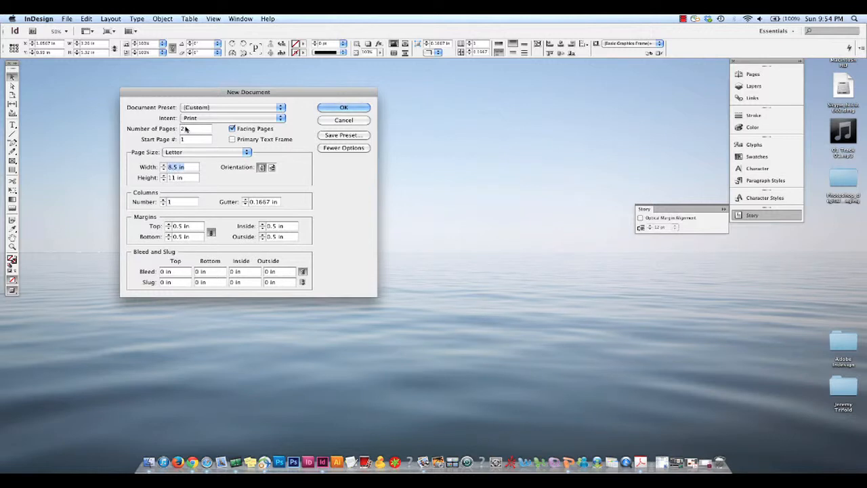
text(5 in)
key(Tab)
text(7)
key(Tab)
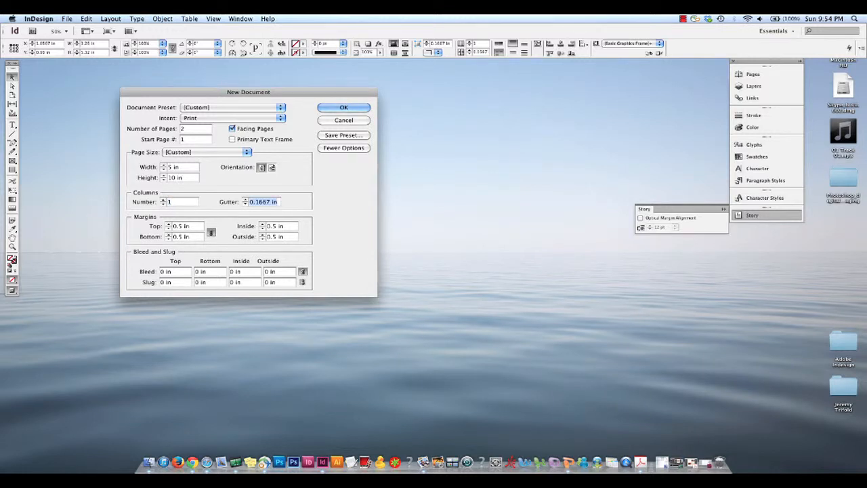
Set all four page margins to 0.25 in and create the document.
key(Tab)
click(168, 229)
click(168, 229)
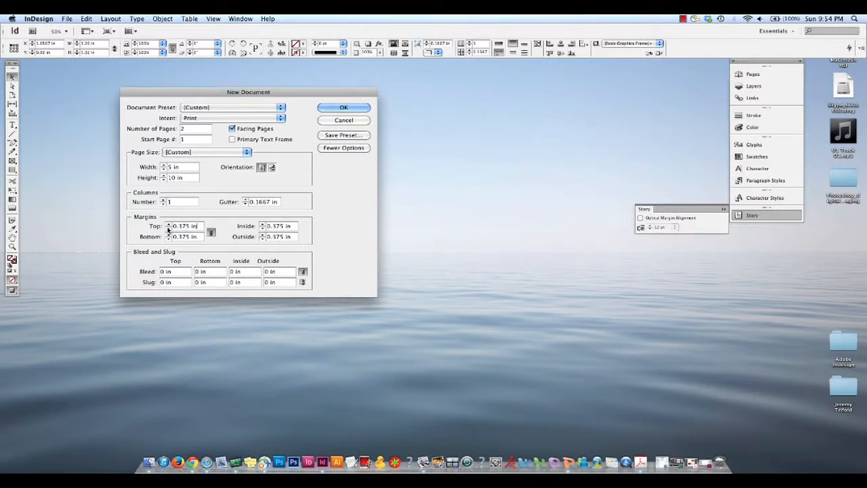
click(169, 229)
click(168, 229)
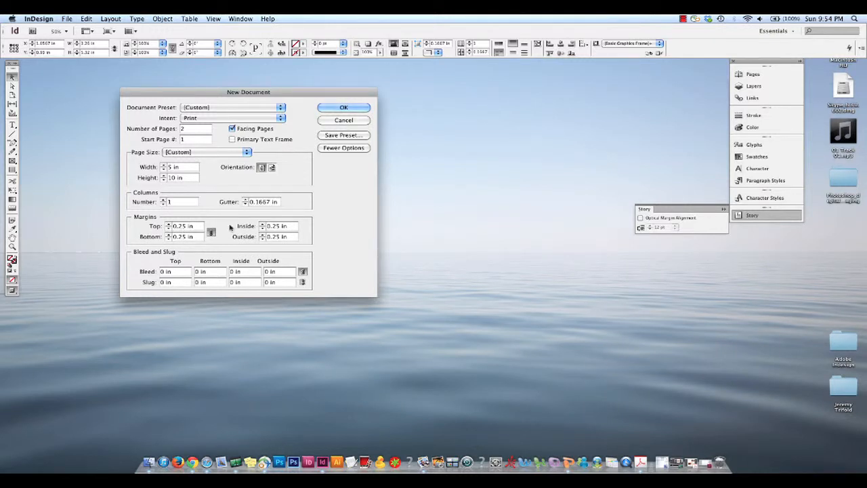
click(367, 106)
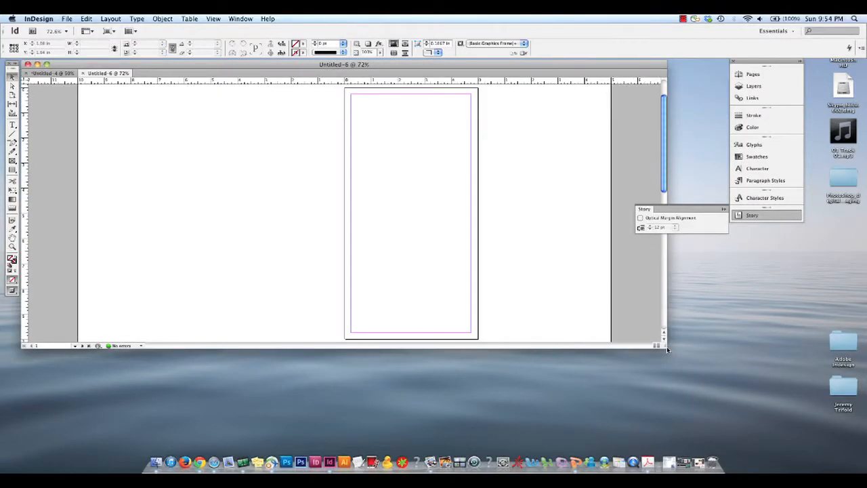
Collapse the open Story panel and enlarge the document window until the whole of page 1 fits.
drag(668, 349, 713, 303)
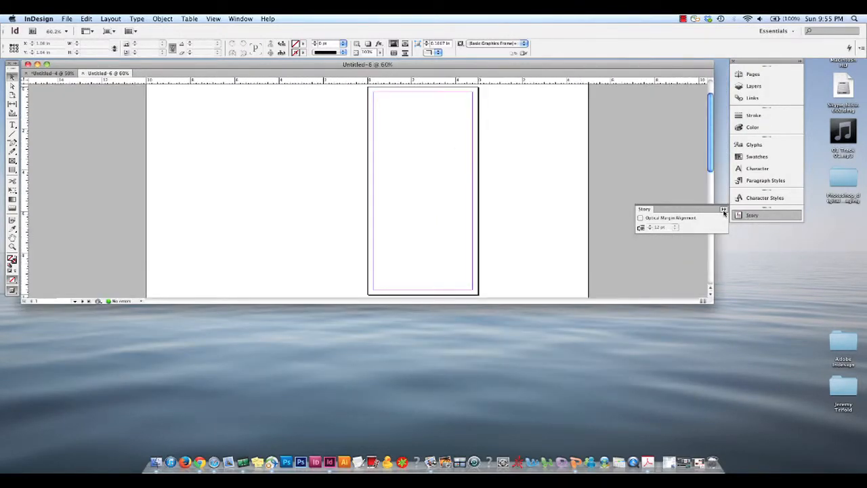
click(724, 208)
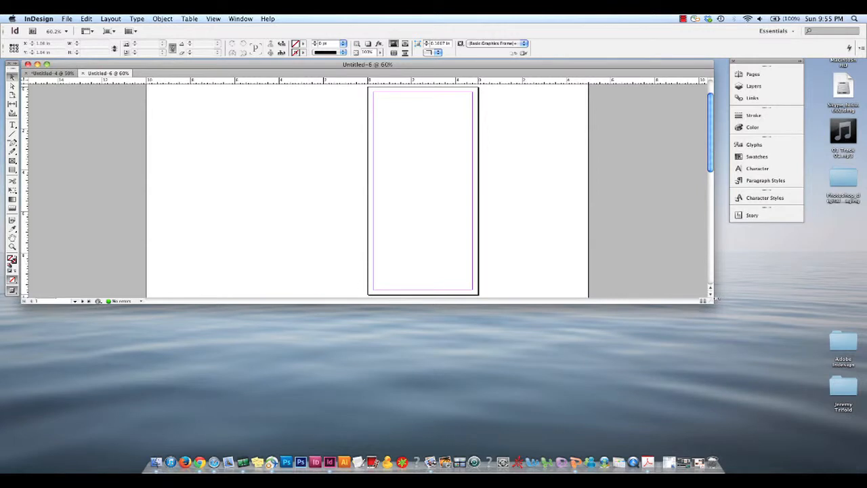
drag(716, 299, 720, 416)
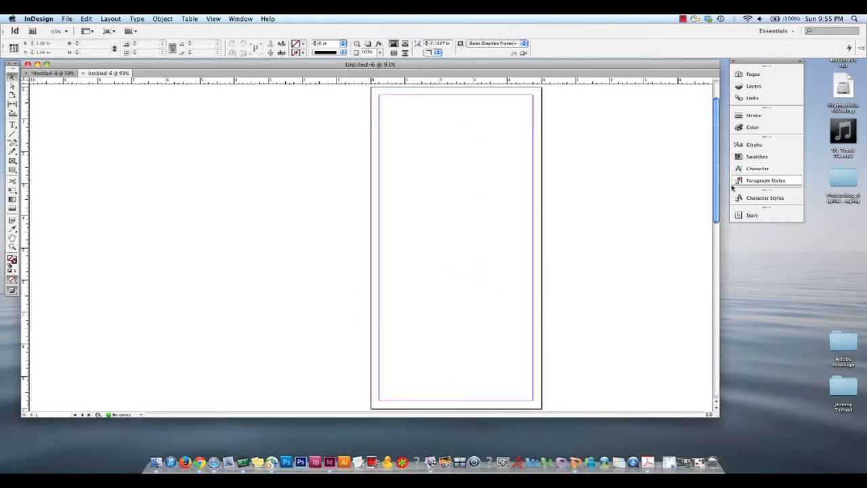
mouse_move(720, 216)
mouse_down()
mouse_move(717, 322)
mouse_move(718, 198)
mouse_up()
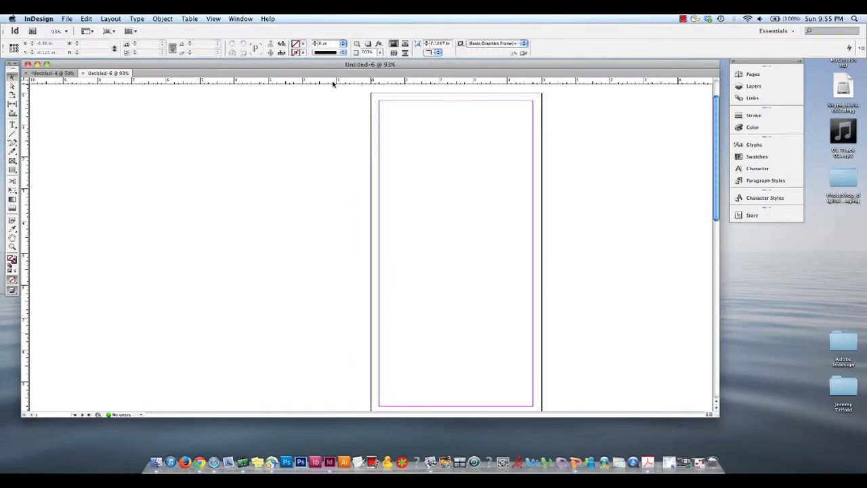
Add a horizontal ruler guide across page 1 and set its Y position to 5 in.
drag(334, 82, 318, 255)
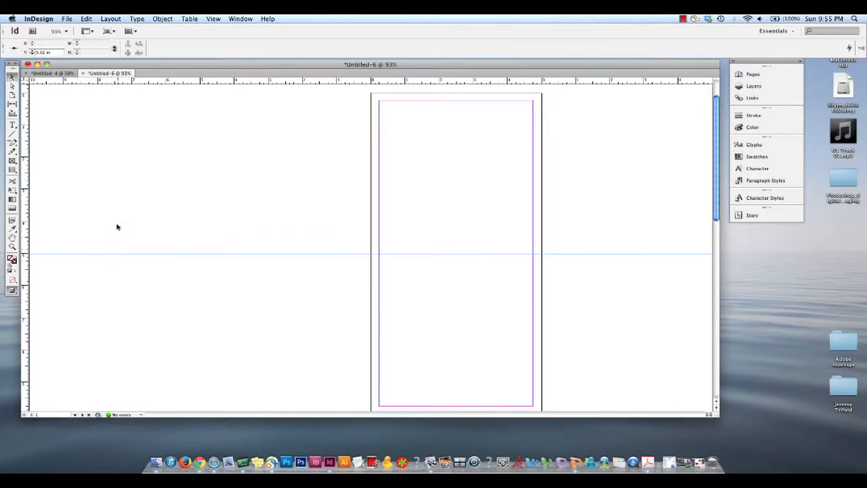
click(53, 51)
text(5)
key(Return)
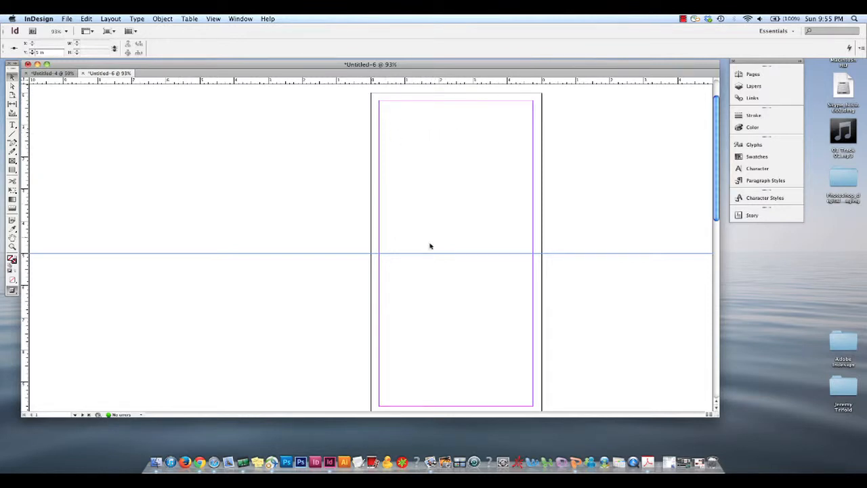
Add a horizontal ruler guide on page 2 at Y 5 in.
drag(713, 208, 687, 327)
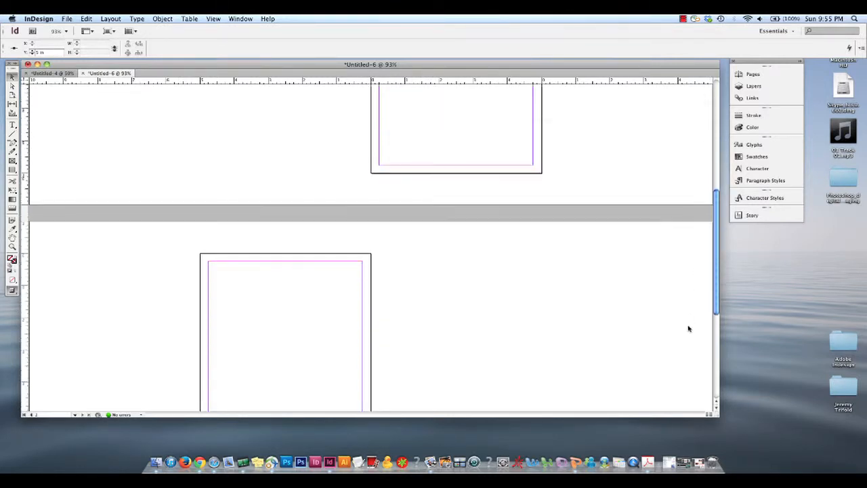
scroll(714, 289, down, 3)
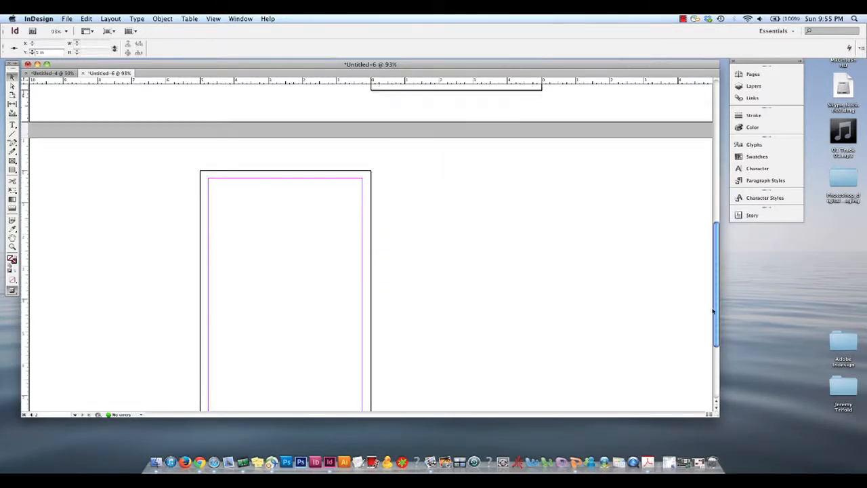
drag(197, 81, 206, 249)
drag(247, 81, 238, 162)
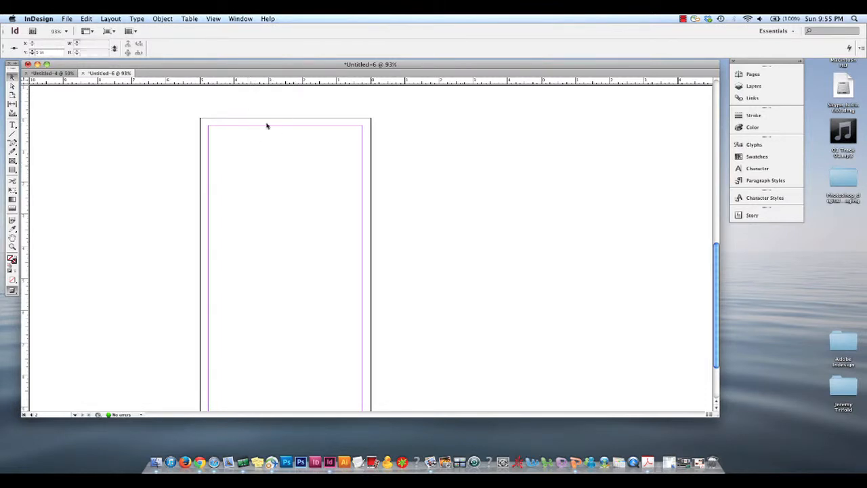
drag(271, 82, 284, 109)
drag(304, 66, 339, 66)
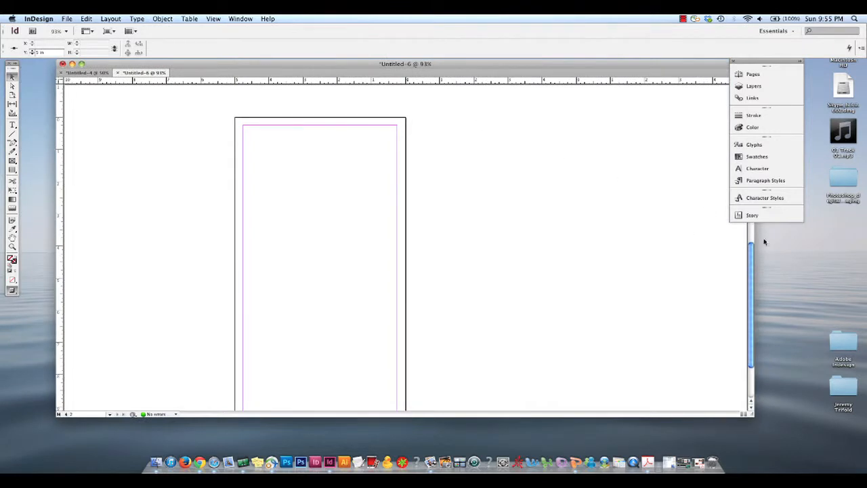
drag(765, 242, 780, 169)
drag(769, 228, 755, 292)
click(284, 181)
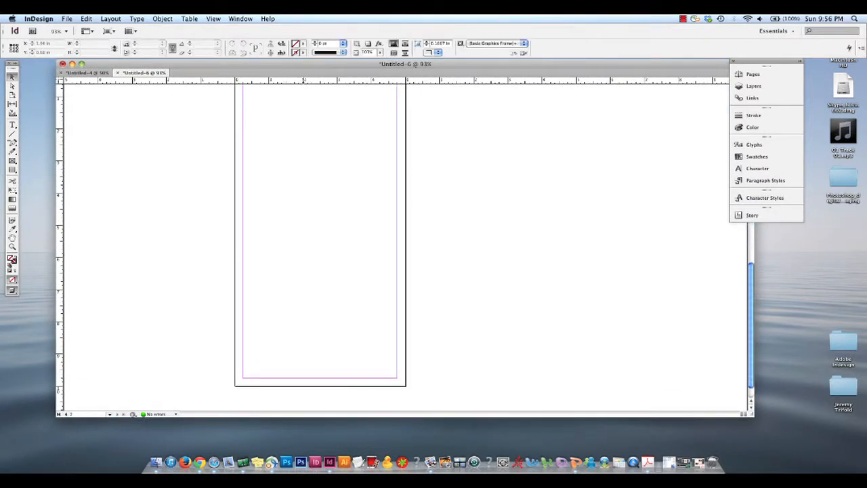
drag(304, 81, 307, 89)
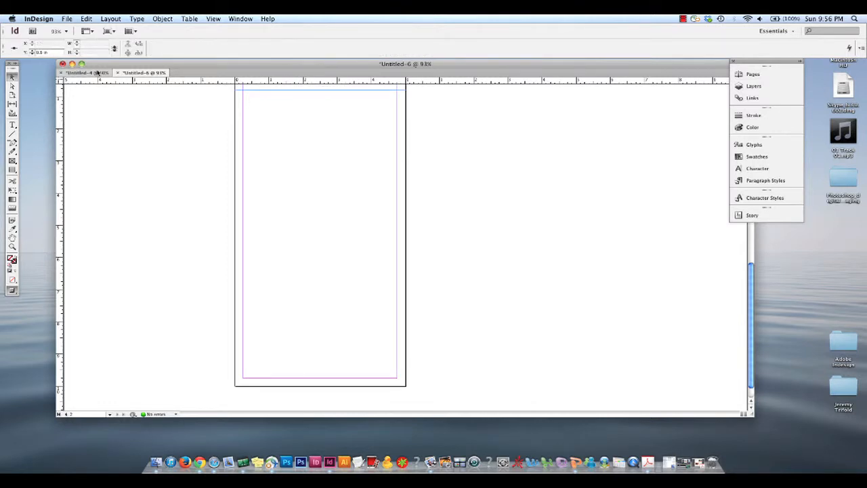
key(Delete)
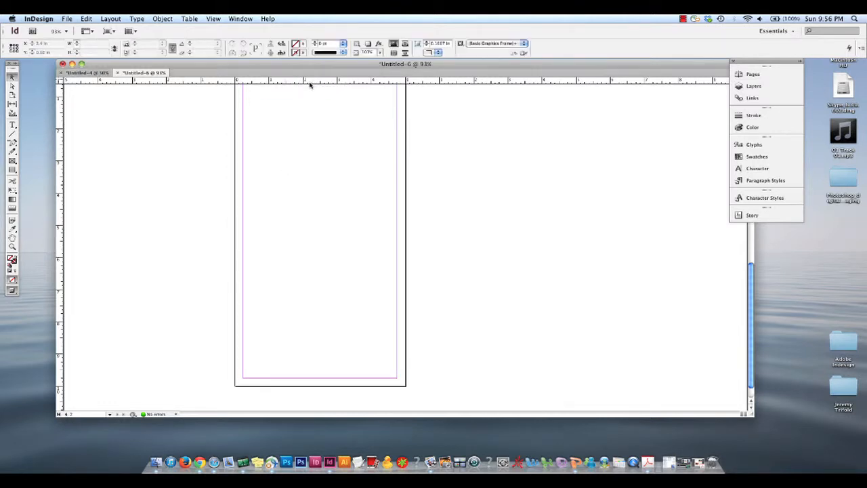
drag(310, 84, 309, 224)
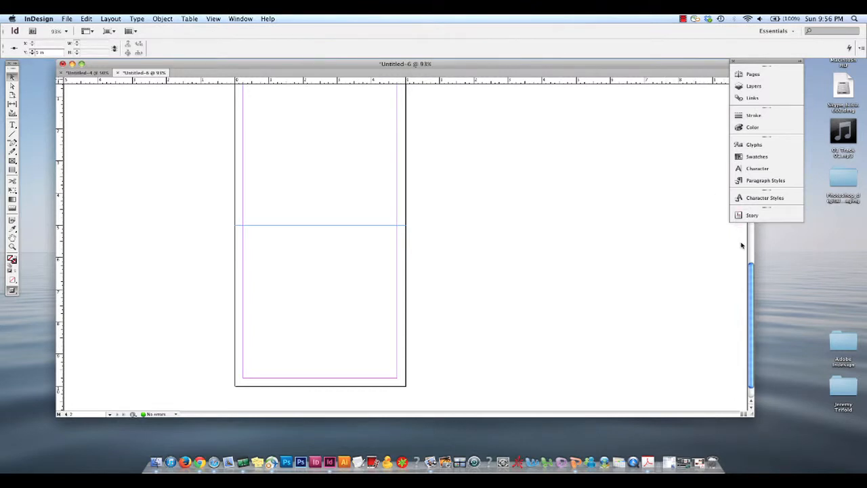
Return to page 1 and move the ruler zero point down to the horizontal fold guide.
drag(749, 279, 784, 137)
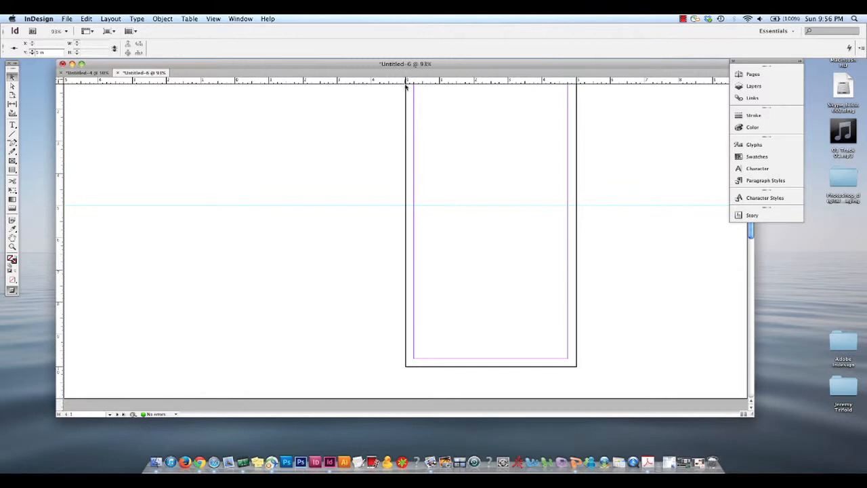
drag(751, 231, 754, 207)
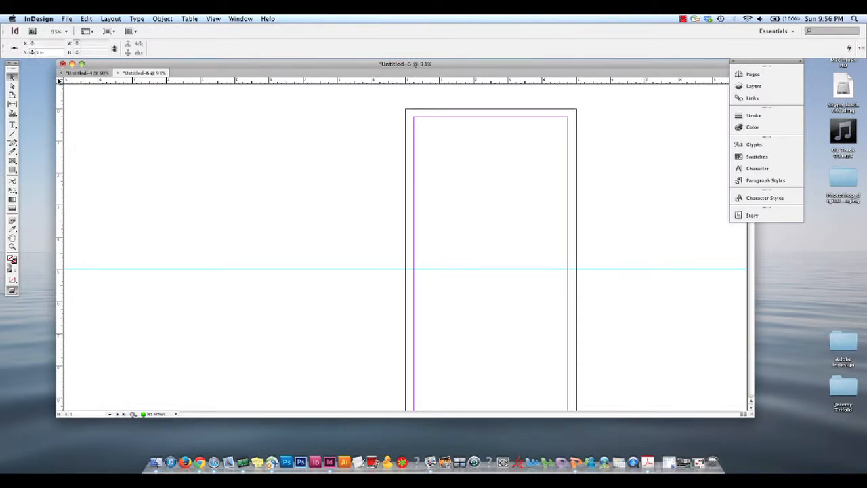
drag(59, 80, 65, 269)
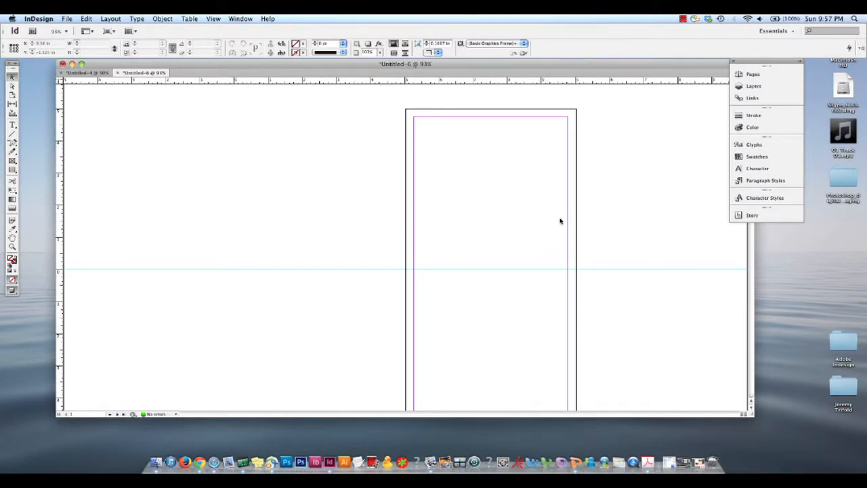
Check the numbered project 04C instructions in the Acrobat handout, and return to the InDesign document.
click(648, 463)
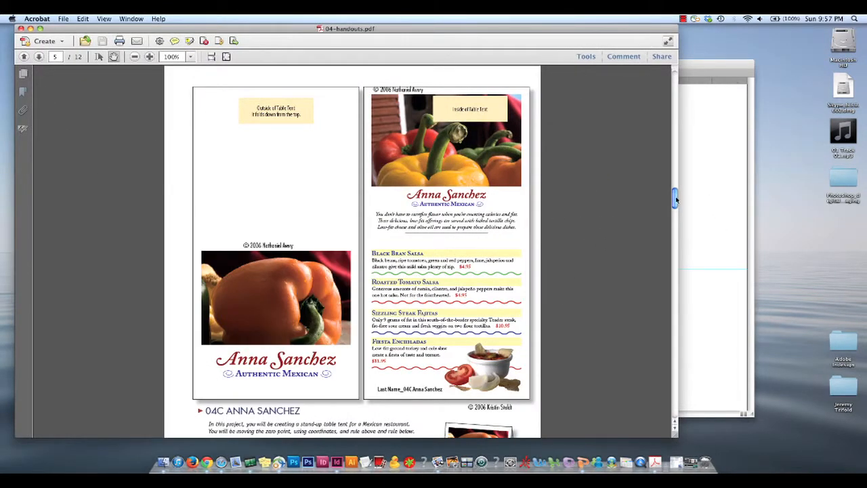
drag(676, 196, 676, 216)
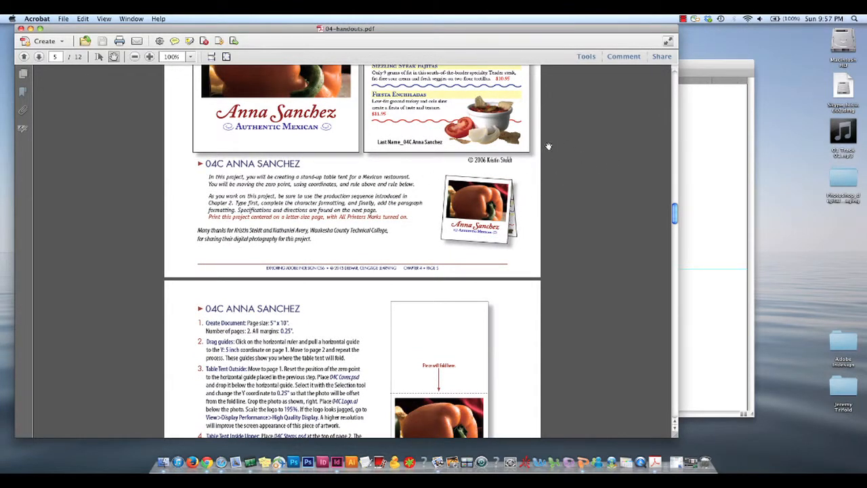
click(702, 161)
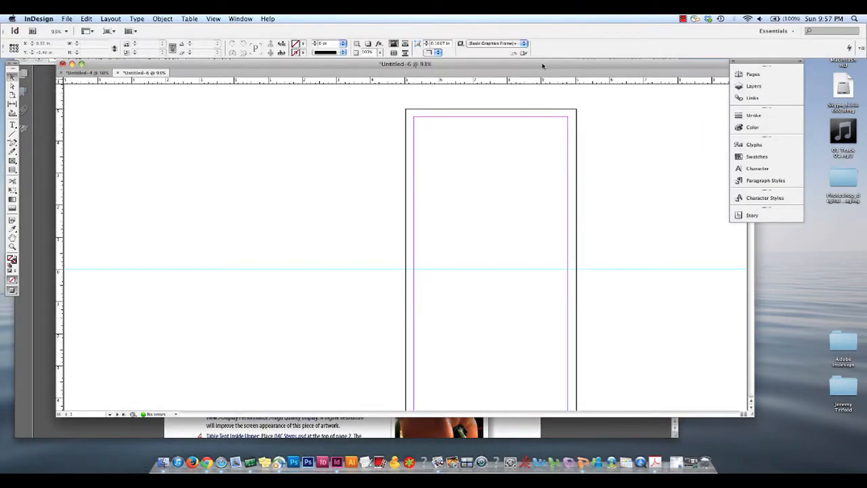
drag(530, 64, 497, 63)
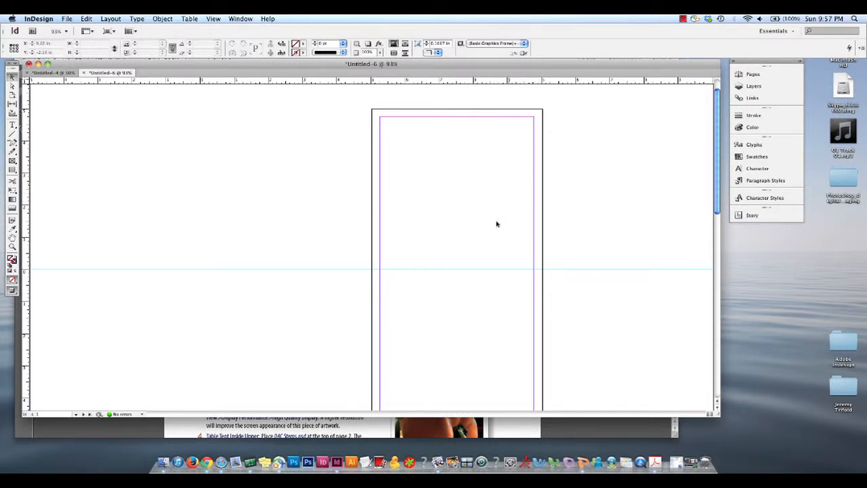
click(429, 314)
click(684, 20)
click(691, 38)
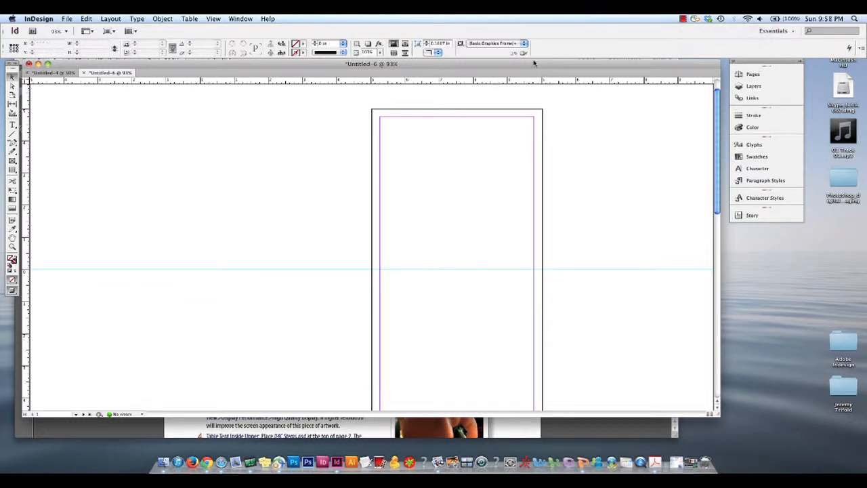
drag(543, 67, 529, 65)
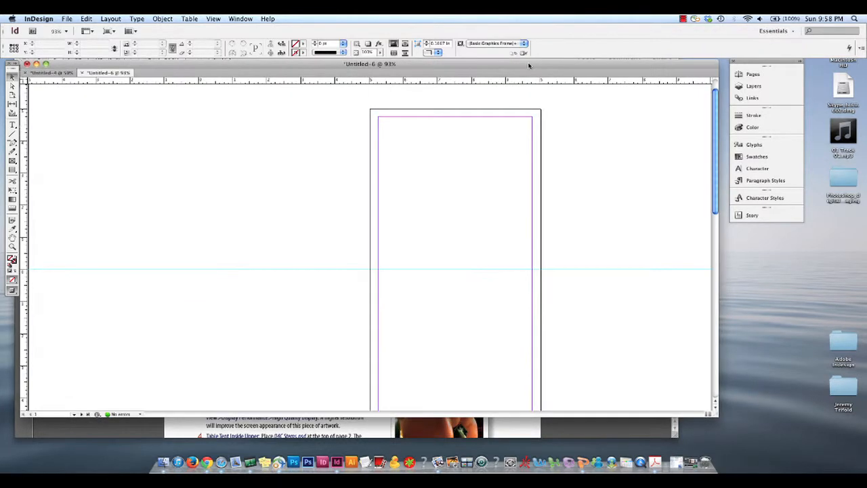
Place 04C Cover.psd from the 04C artwork folder on page 1, below the horizontal fold guide.
click(68, 19)
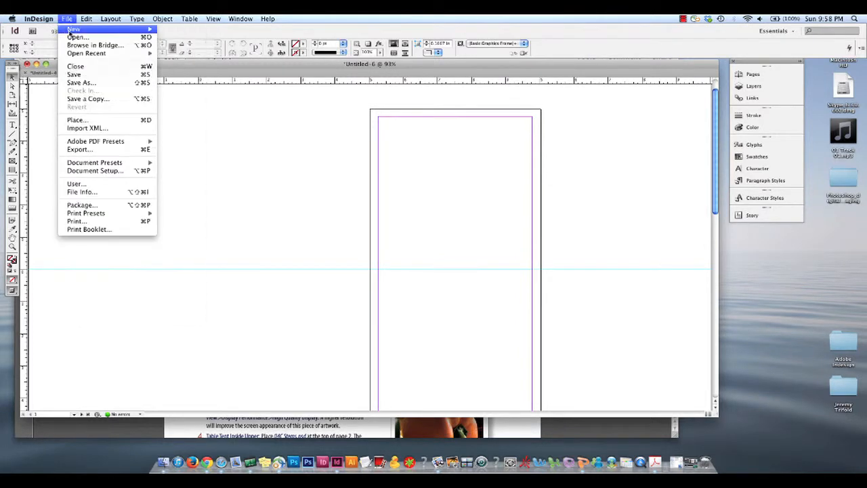
click(139, 120)
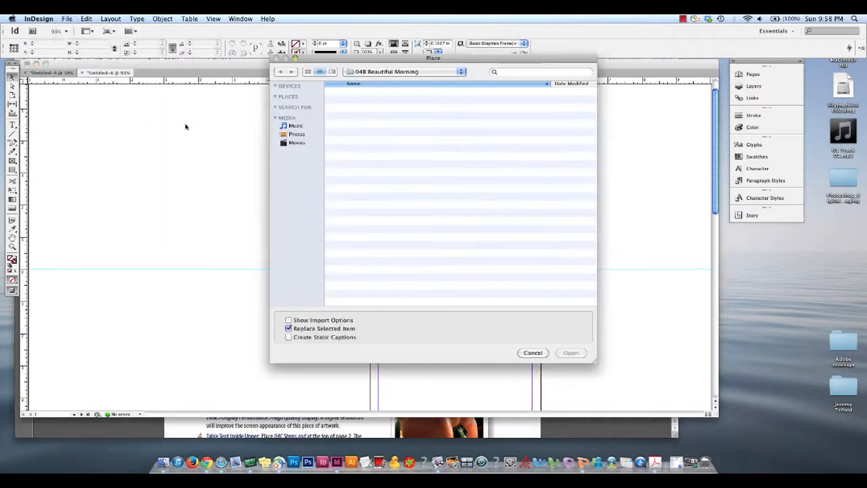
click(375, 73)
click(377, 82)
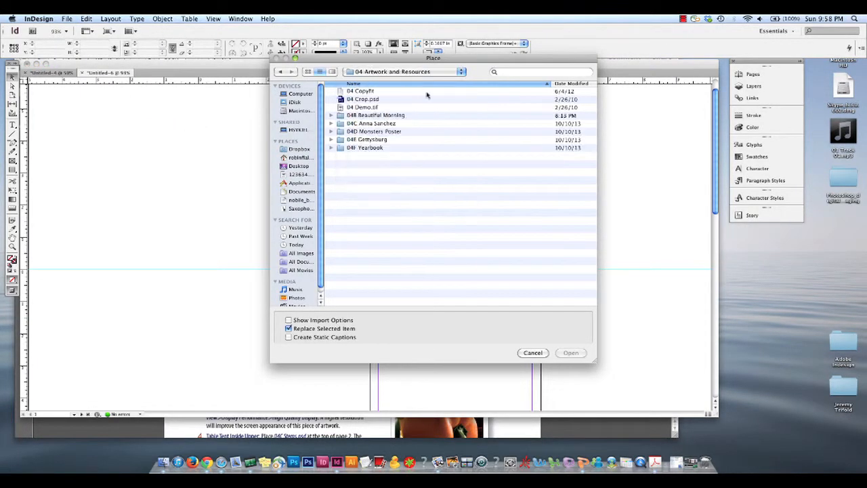
click(384, 124)
double_click(385, 123)
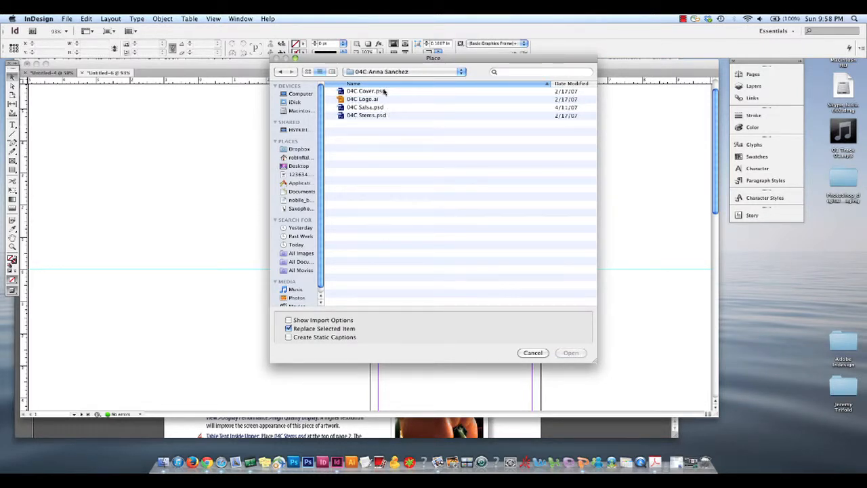
click(388, 91)
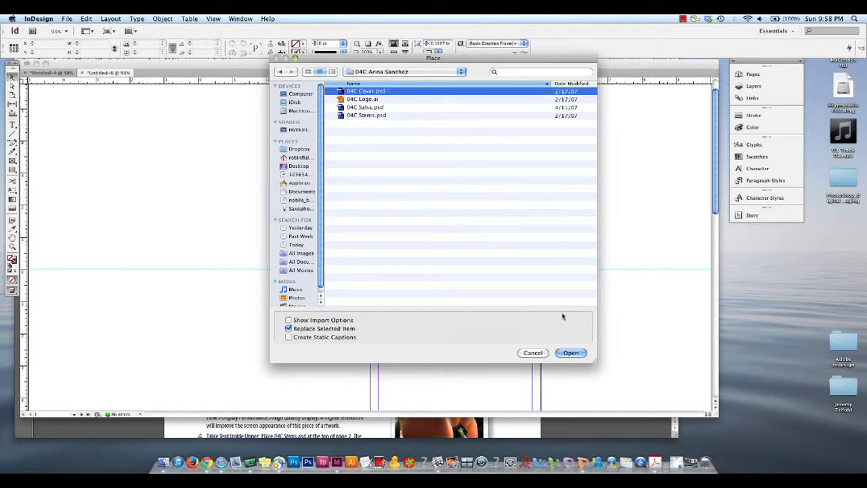
click(572, 353)
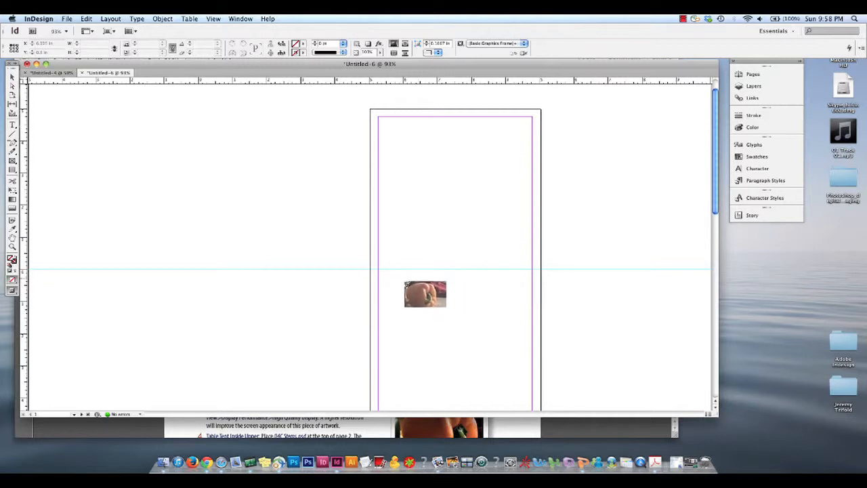
click(404, 296)
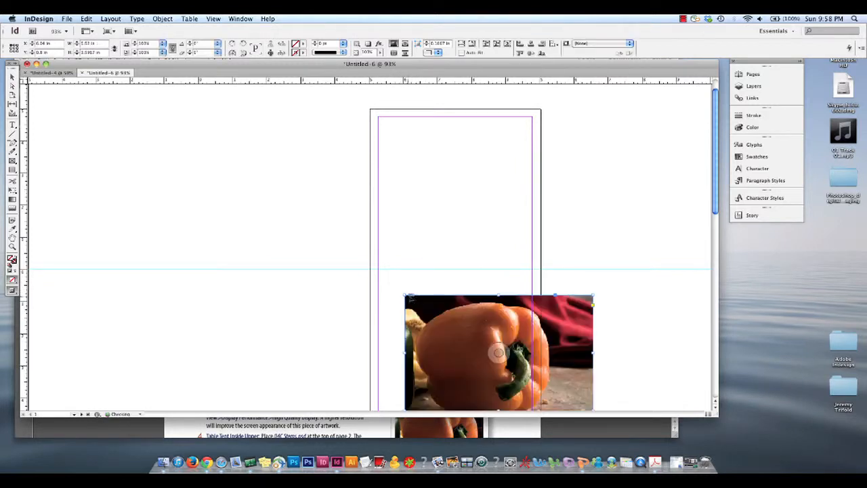
Align the pepper photo with the page's left edge and set its Y position to 0.25 in.
drag(564, 315, 529, 296)
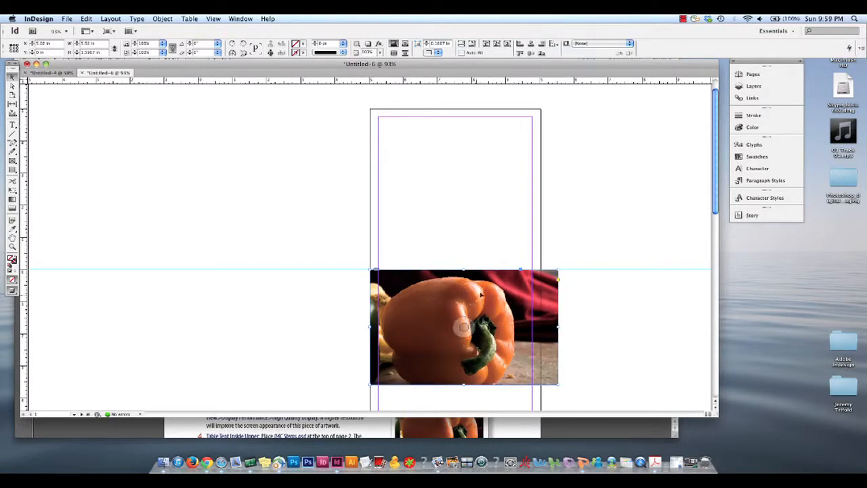
drag(474, 293, 486, 297)
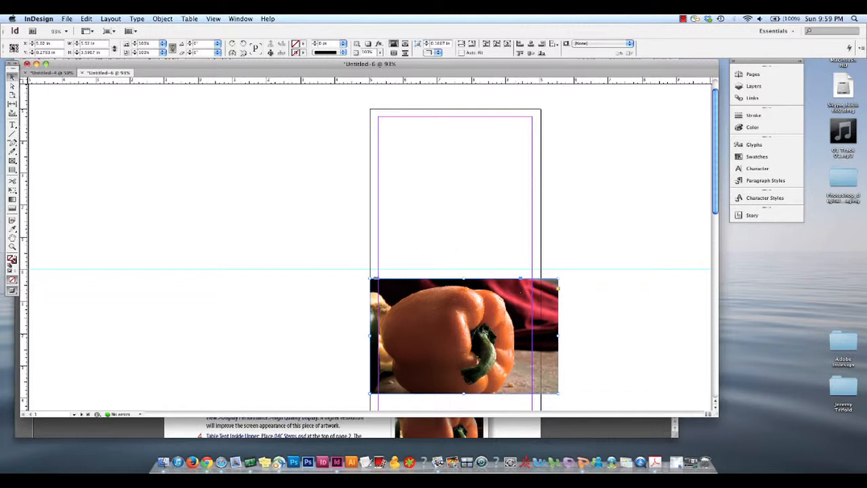
click(60, 52)
text(25)
key(Return)
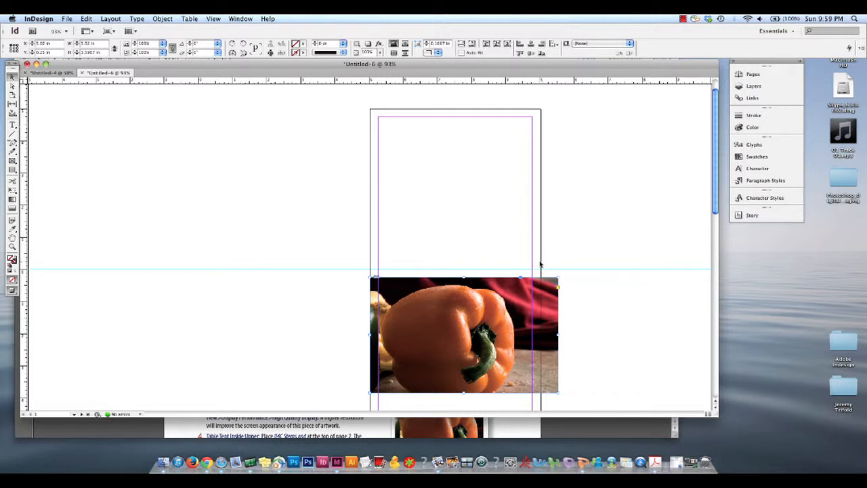
Crop both sides of the photo frame to the page margins, making it 4.5 in wide.
drag(559, 335, 528, 335)
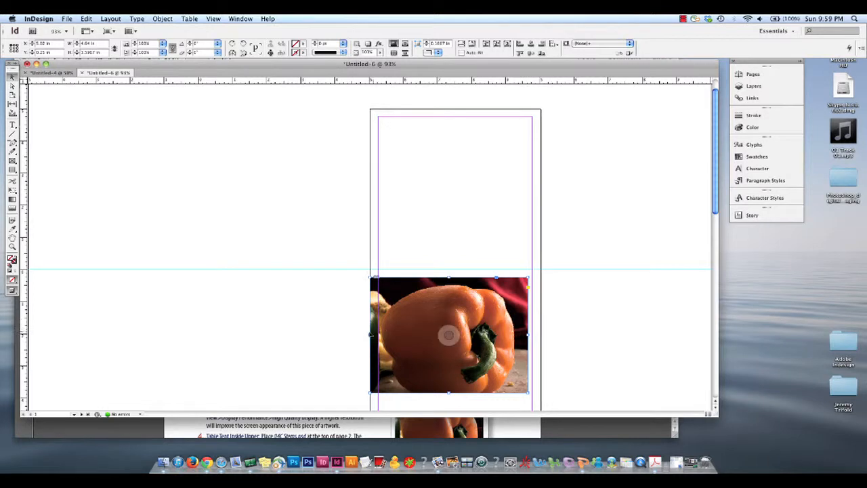
drag(370, 335, 379, 335)
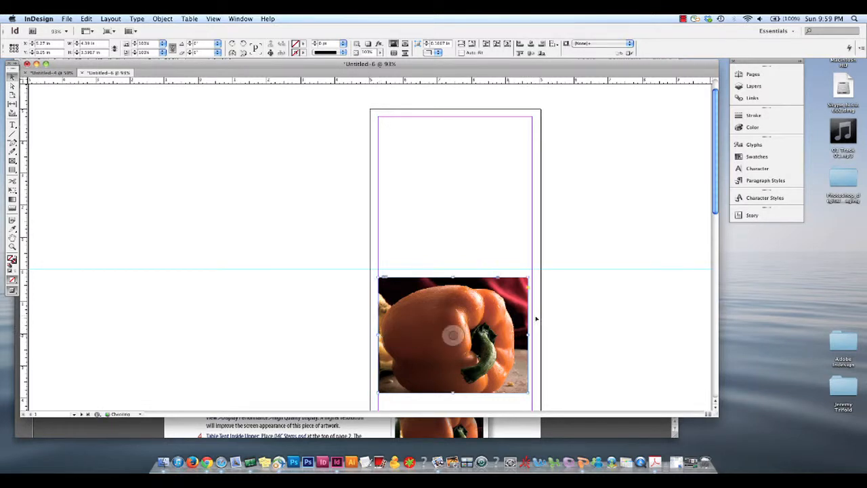
drag(528, 334, 533, 334)
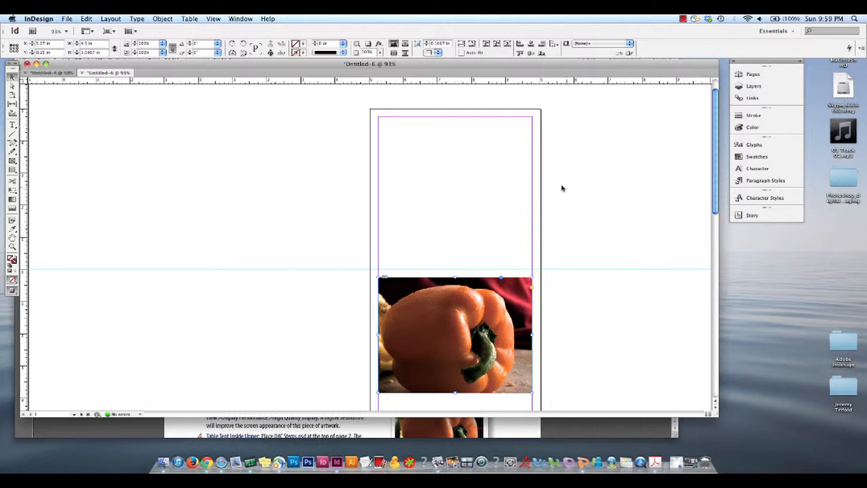
Shift the pepper image horizontally inside its frame with the Direct Selection tool.
click(13, 86)
click(452, 305)
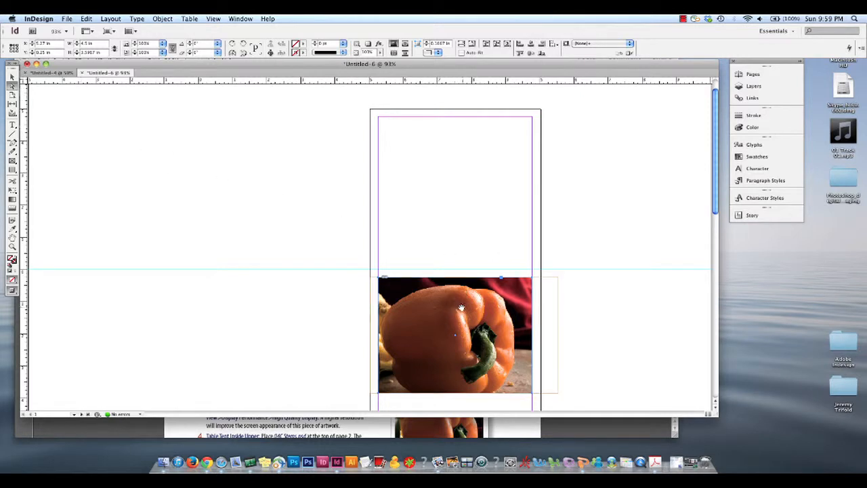
mouse_move(478, 309)
mouse_down()
mouse_move(497, 306)
mouse_move(467, 318)
mouse_up()
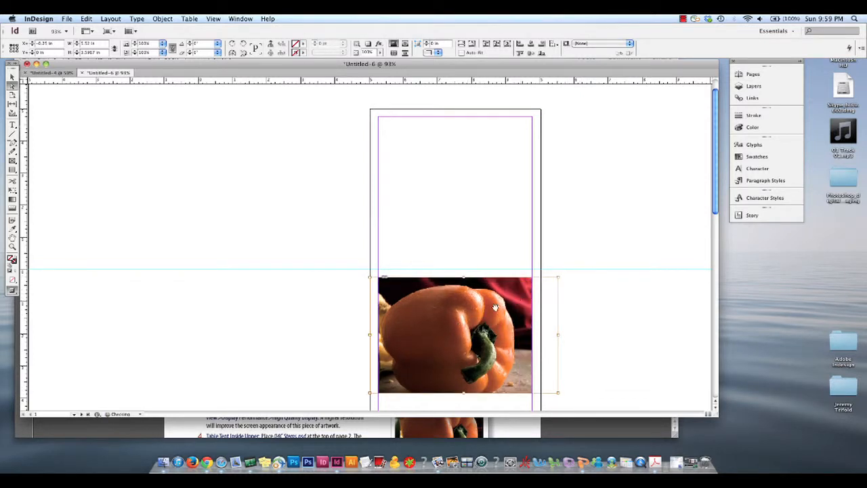
drag(475, 326, 474, 325)
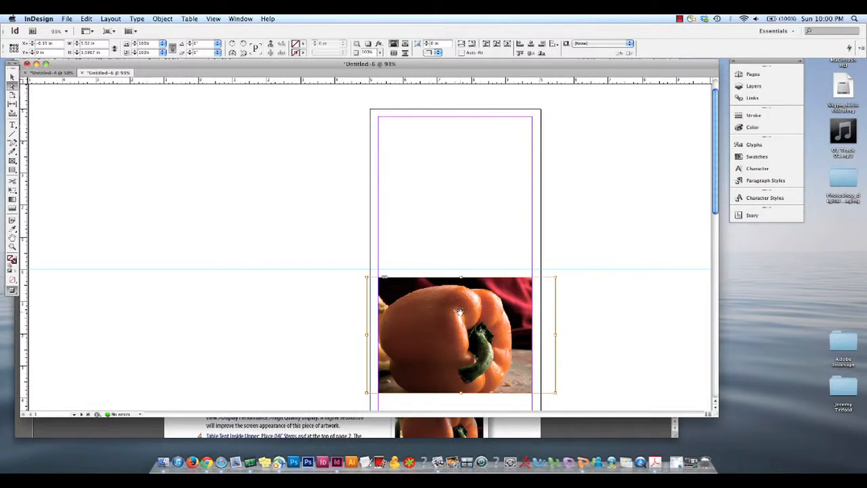
mouse_move(459, 312)
mouse_down()
mouse_move(485, 319)
mouse_move(466, 312)
mouse_up()
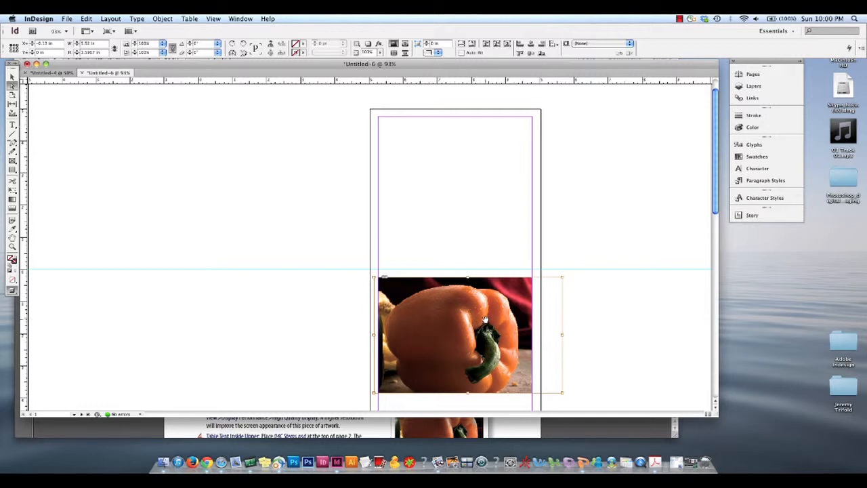
drag(485, 320, 477, 321)
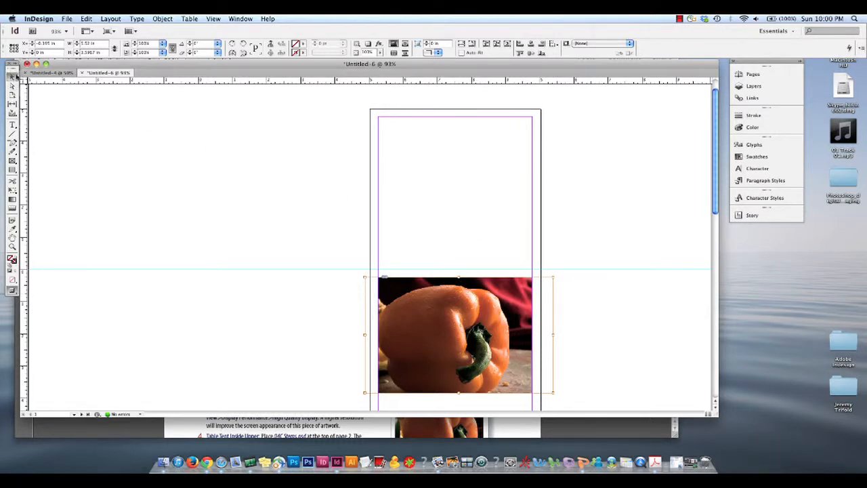
Nudge the pepper image slightly right inside its frame using the content grabber, and deselect it.
click(254, 214)
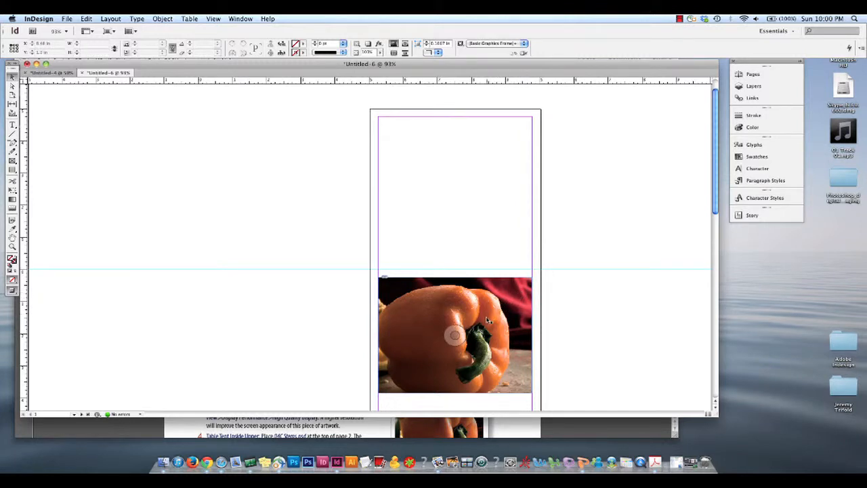
click(460, 330)
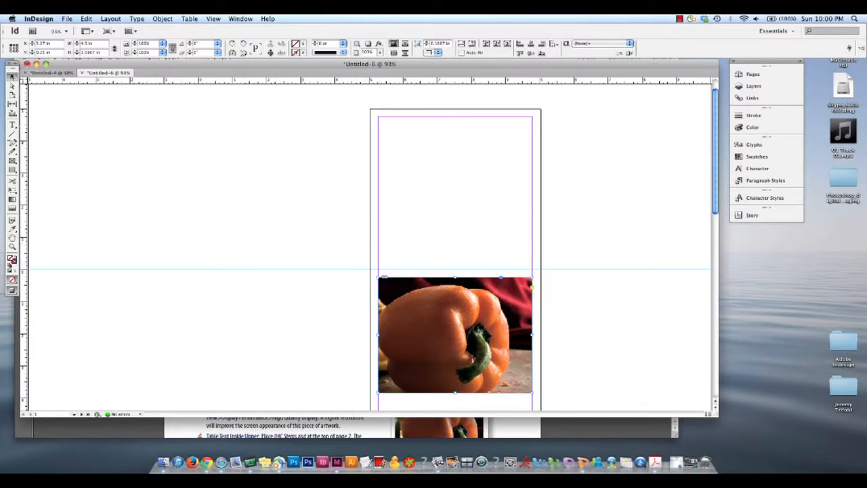
mouse_move(463, 320)
drag(454, 337, 456, 337)
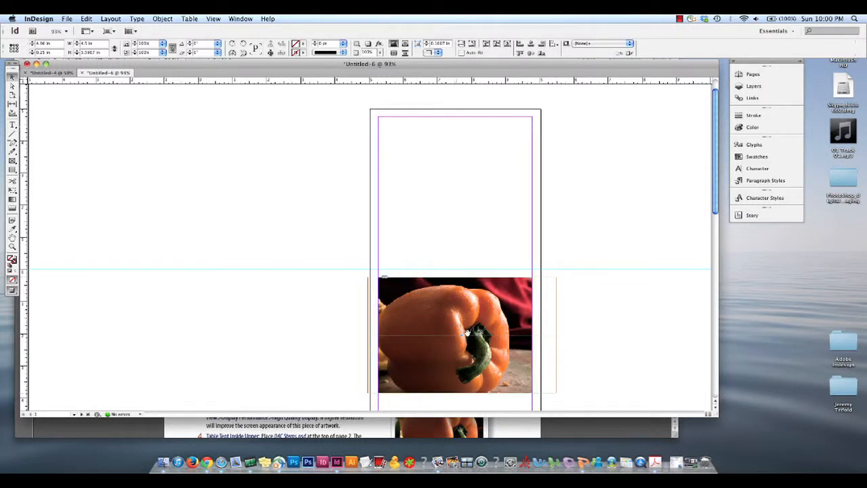
click(583, 327)
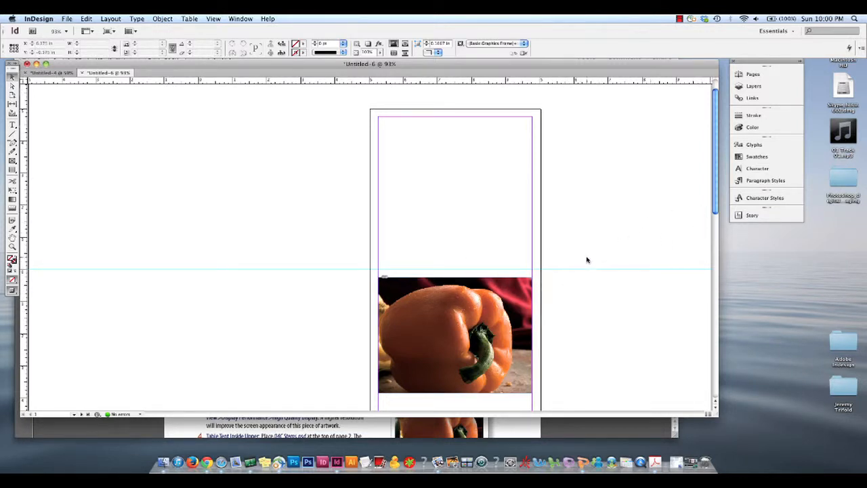
Crop the bottom of the photo frame to a height of about 2.93 in, and deselect it.
scroll(715, 208, down, 3)
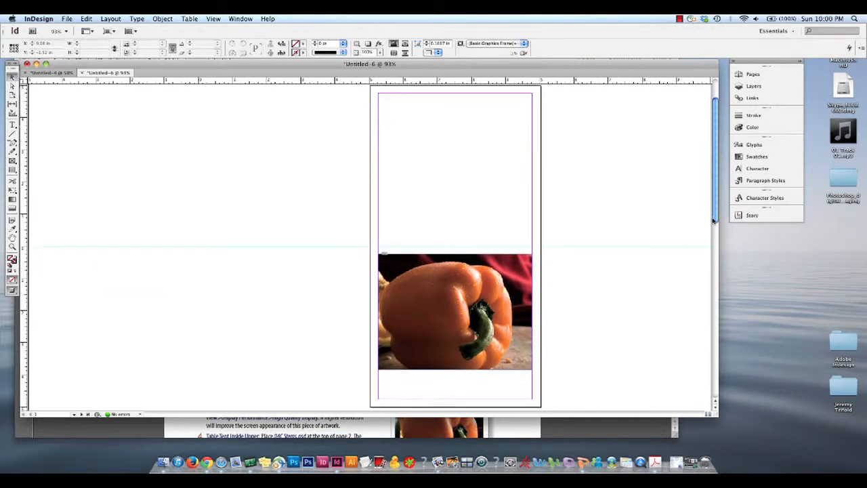
click(478, 307)
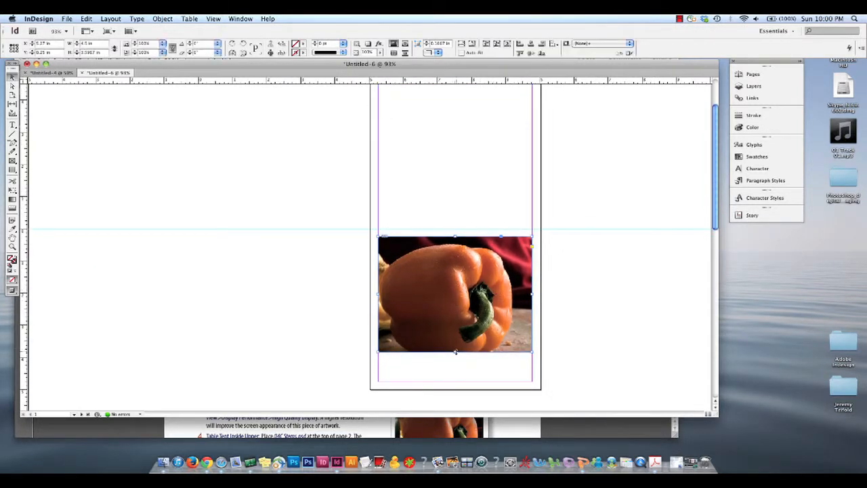
drag(455, 352, 458, 331)
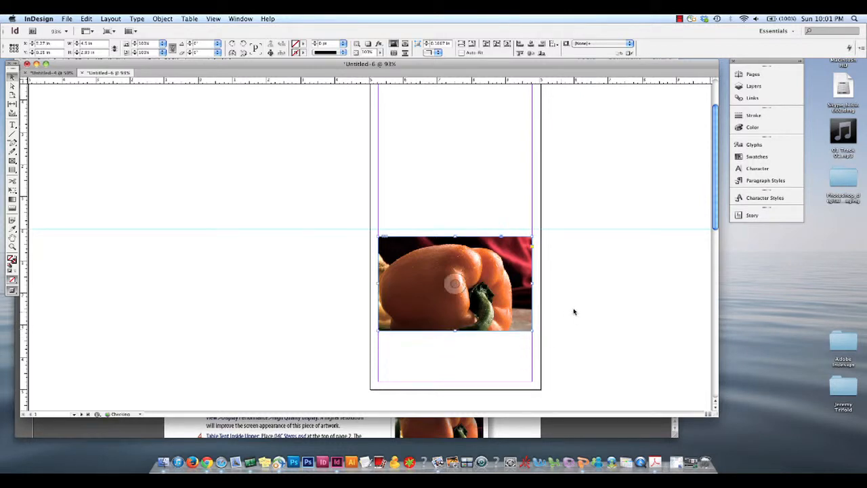
click(574, 312)
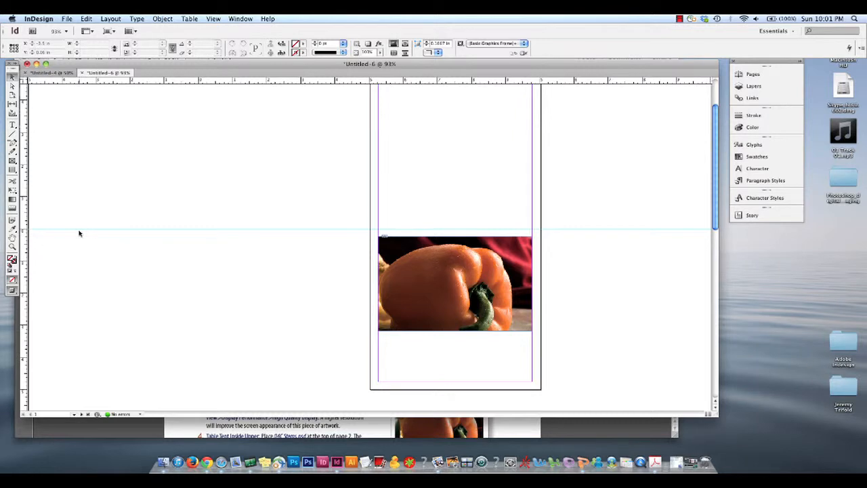
Place 04C Logo.ai in the empty area below the pepper photo.
key(super+d)
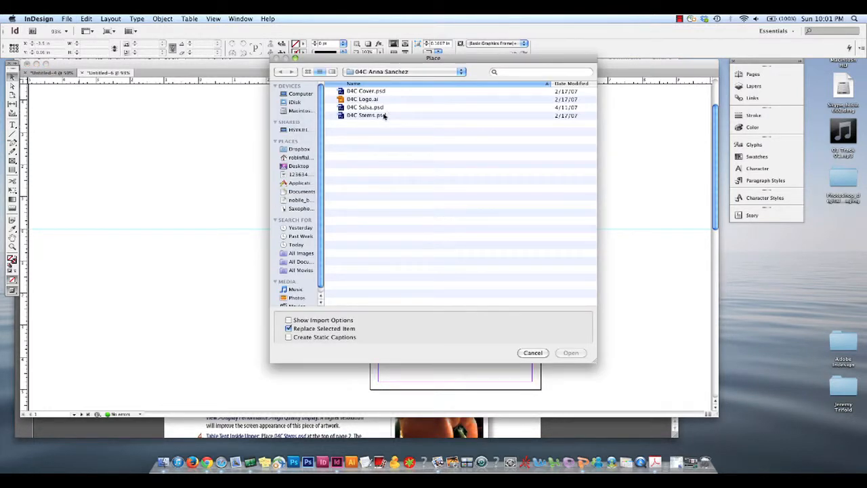
click(383, 101)
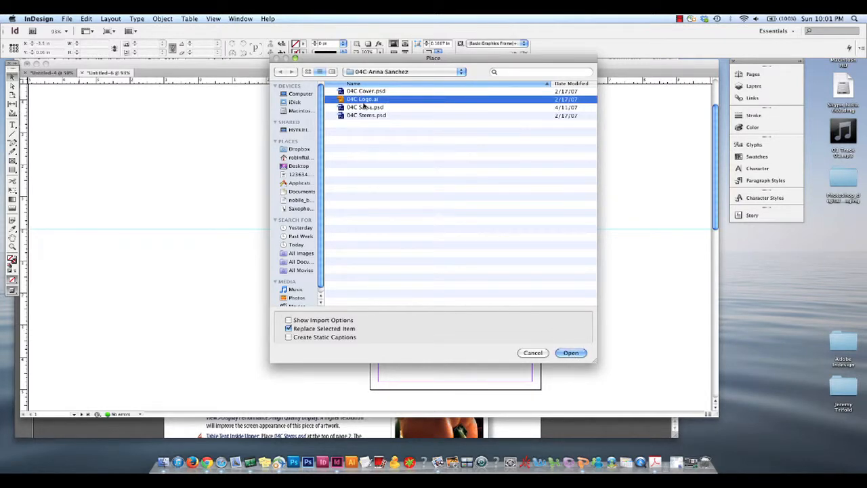
click(581, 354)
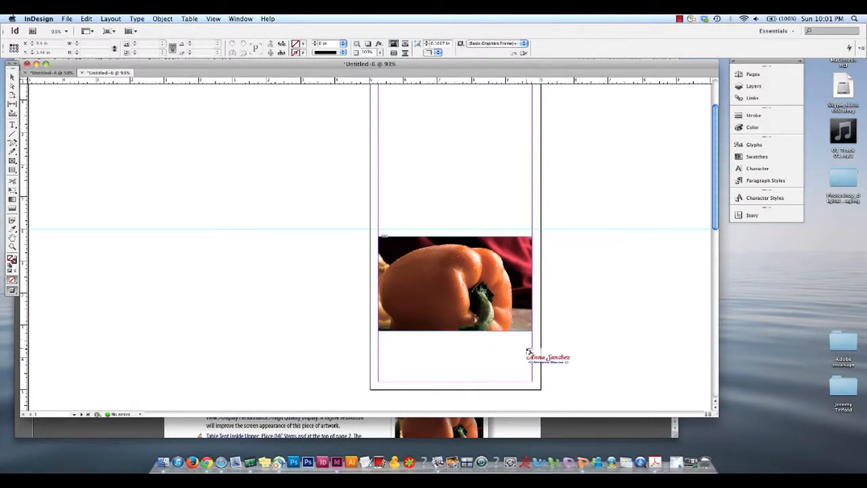
click(432, 345)
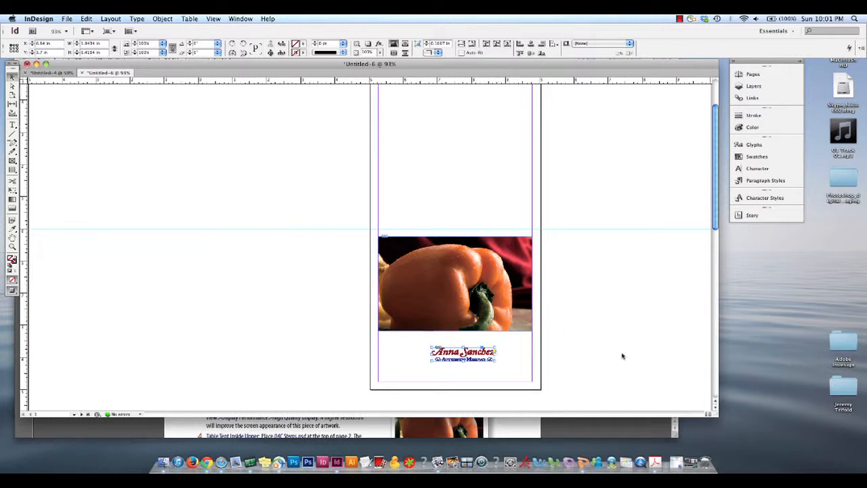
Scale the logo below the pepper photo to 195% horizontally and vertically, previewing the change.
click(654, 463)
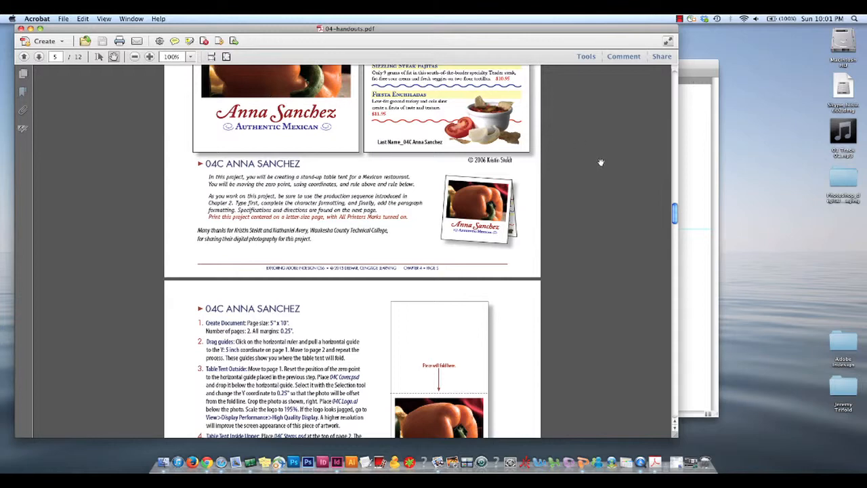
click(698, 217)
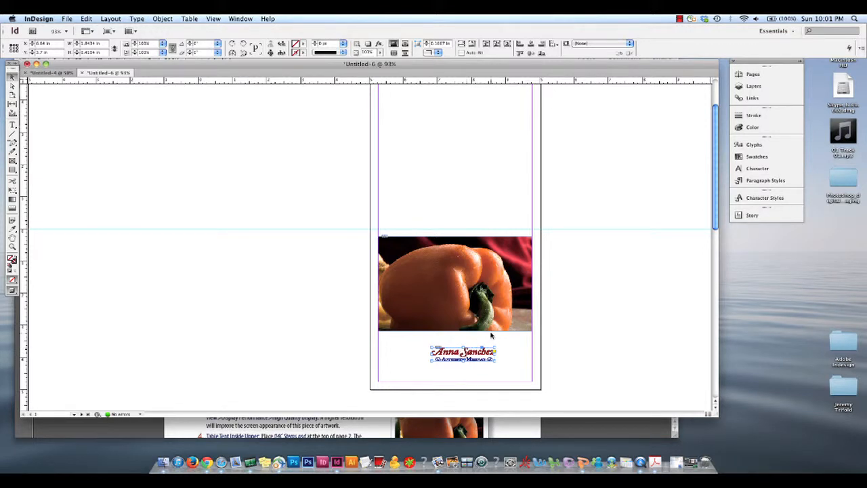
click(455, 283)
right_click(478, 355)
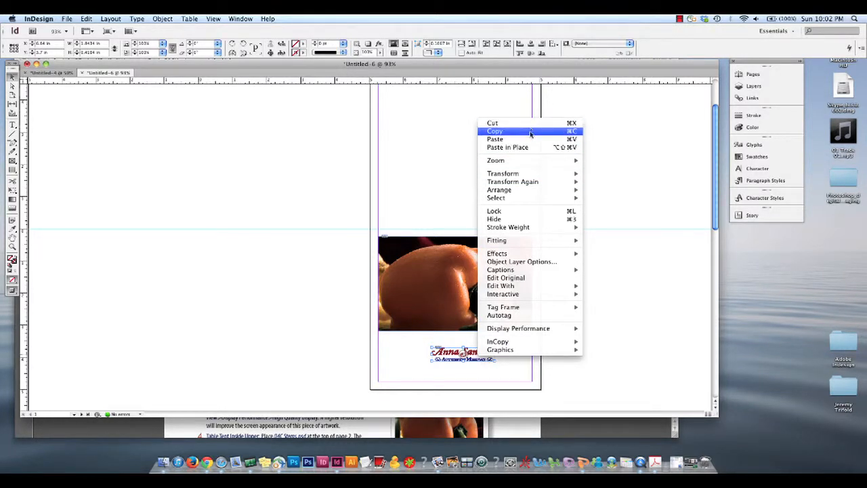
mouse_move(533, 174)
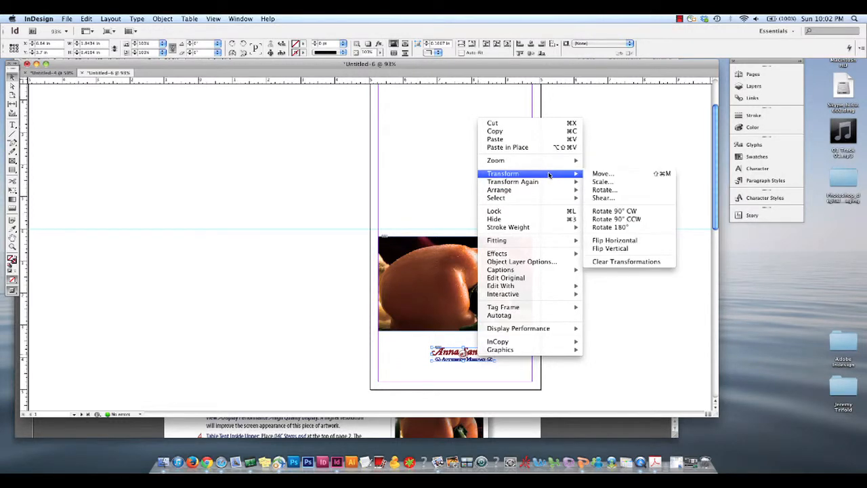
click(623, 183)
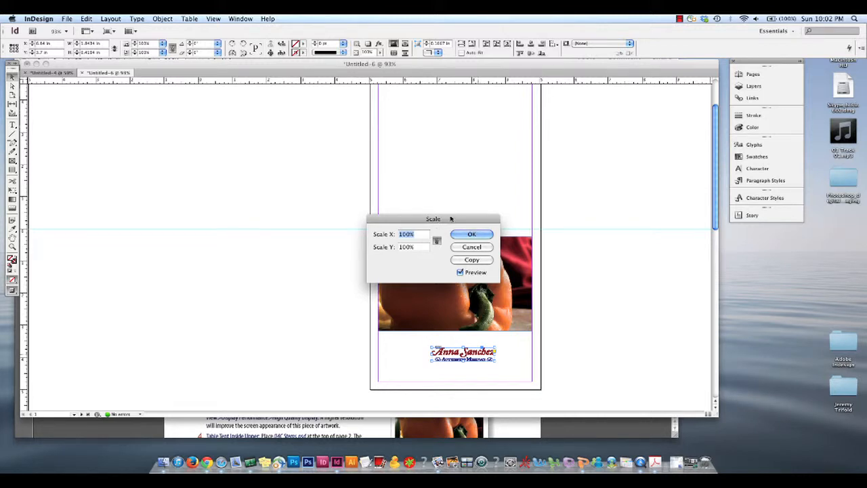
text(195)
key(Tab)
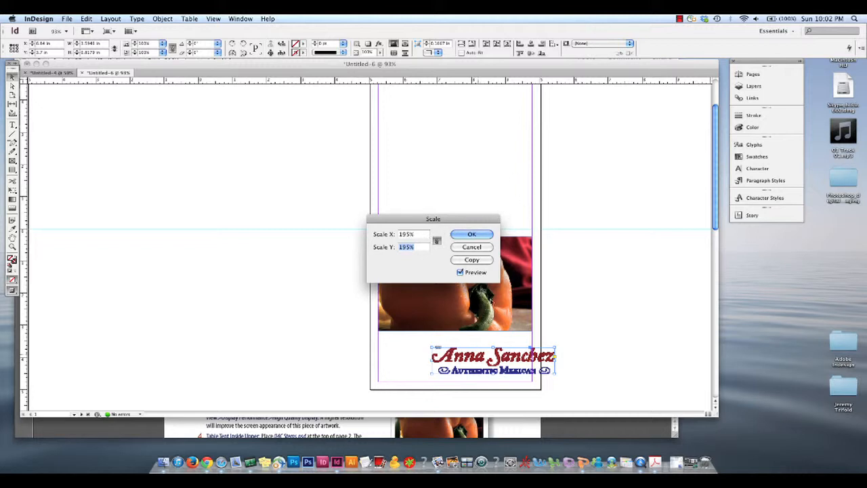
click(461, 272)
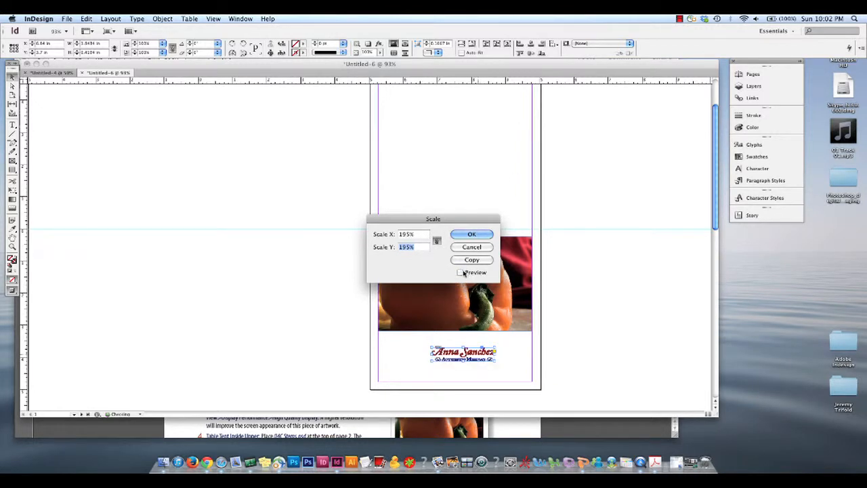
click(462, 273)
click(462, 272)
click(462, 273)
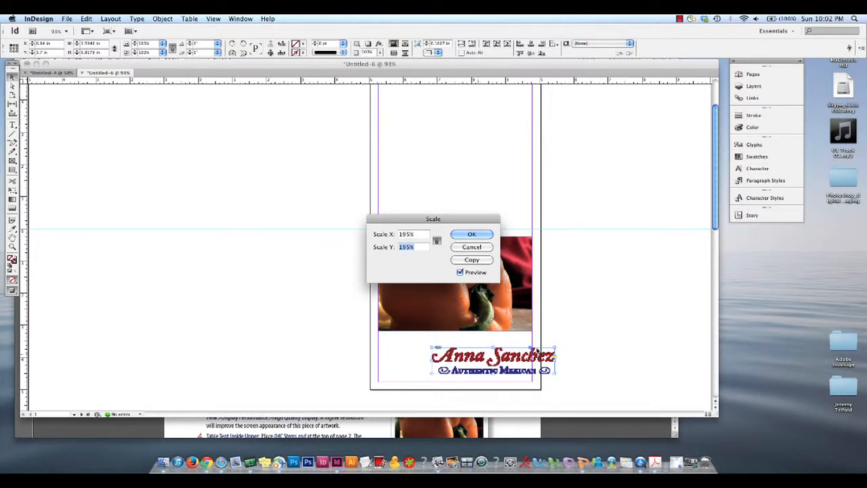
click(461, 272)
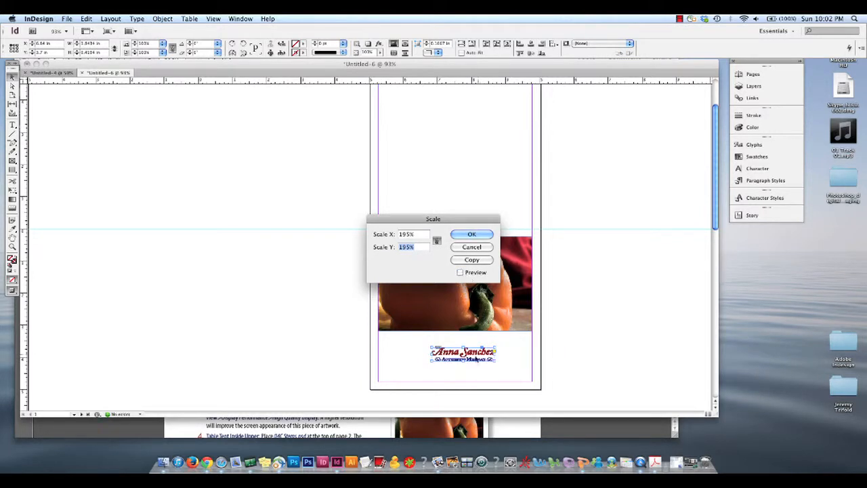
click(474, 234)
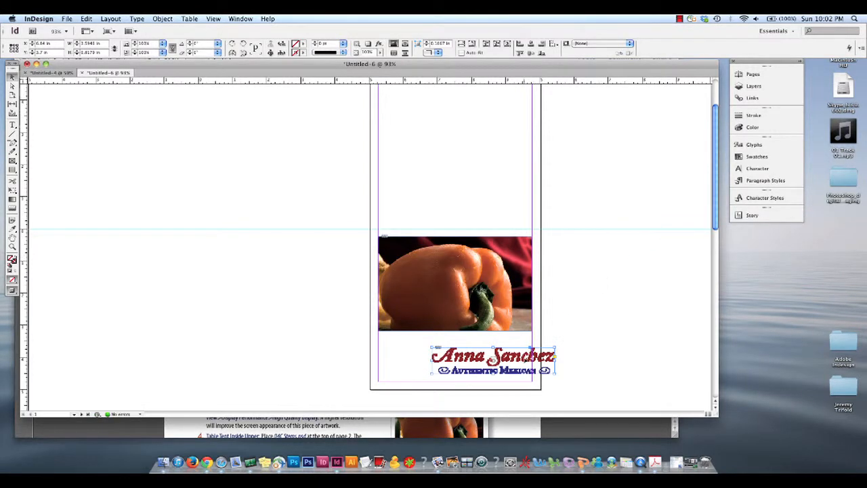
Move the enlarged logo between the margins just beneath the pepper photo, and set the display performance to High Quality Display.
drag(535, 373, 502, 366)
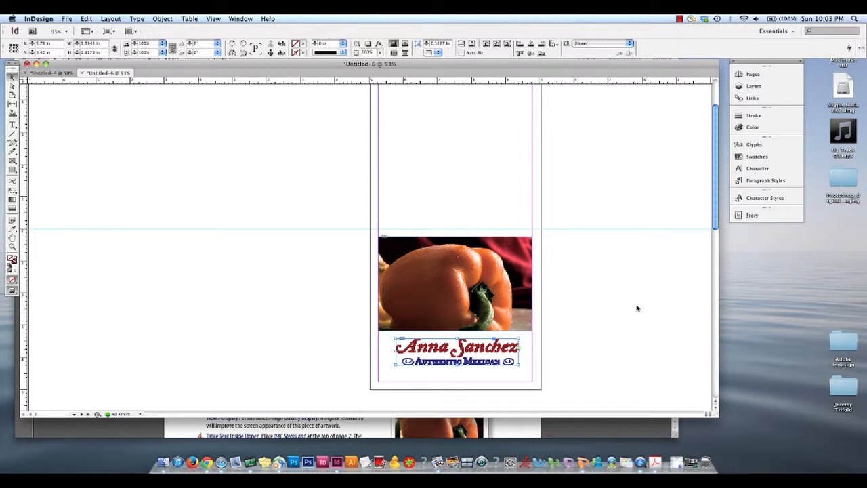
click(179, 19)
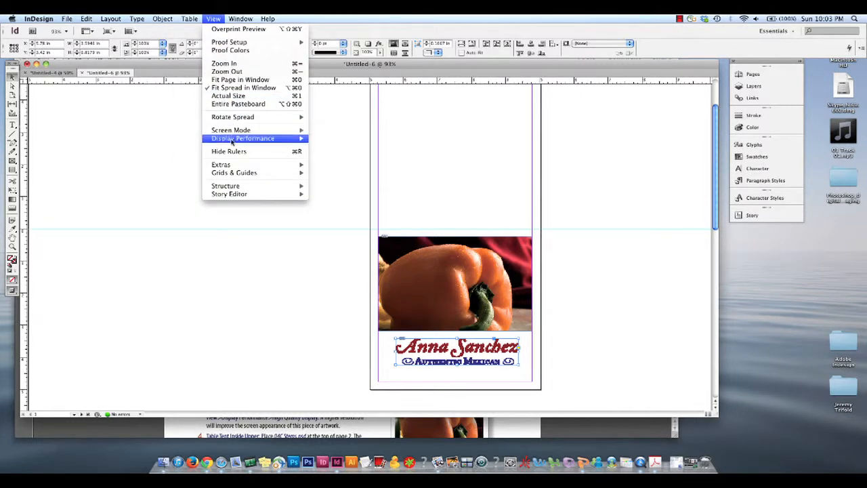
mouse_move(237, 140)
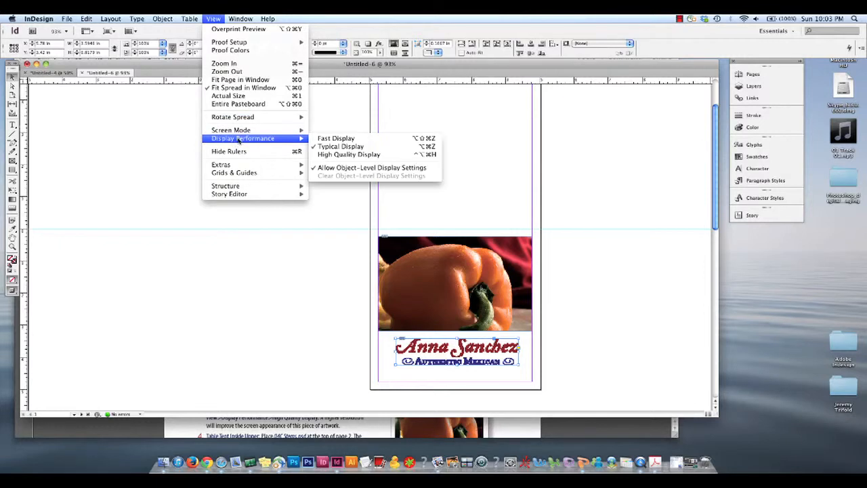
click(335, 155)
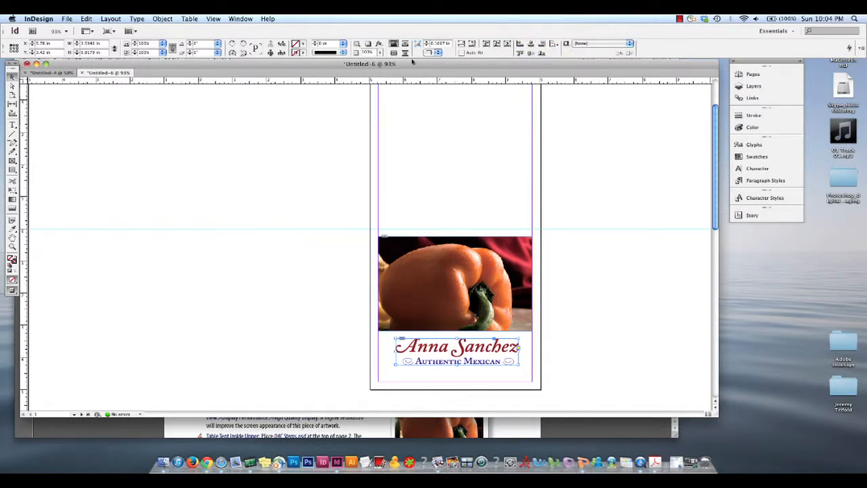
Center the logo horizontally relative to the page, and deselect it.
click(11, 78)
click(553, 44)
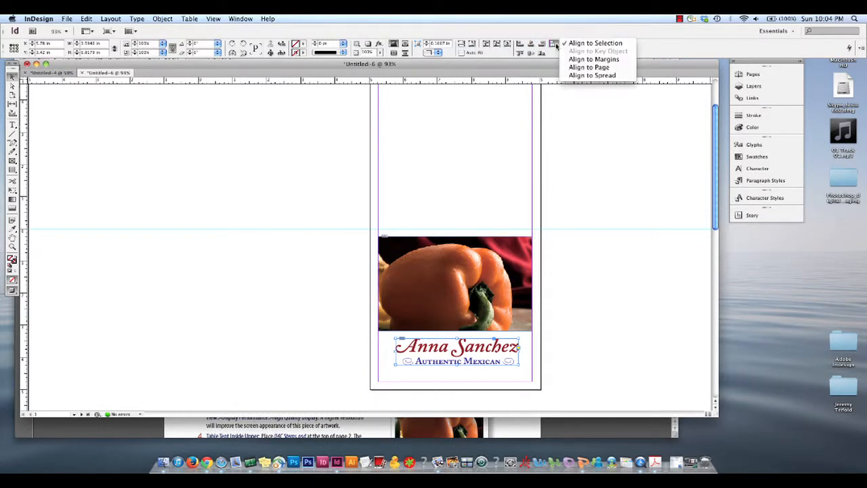
click(585, 67)
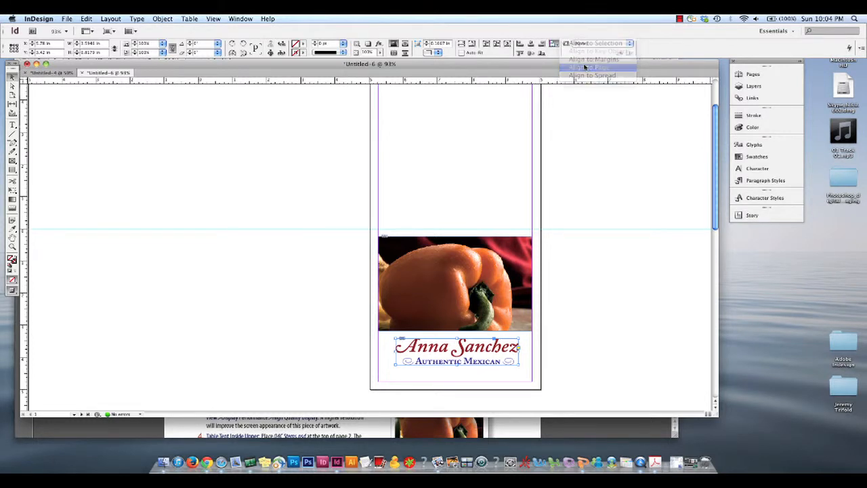
click(530, 45)
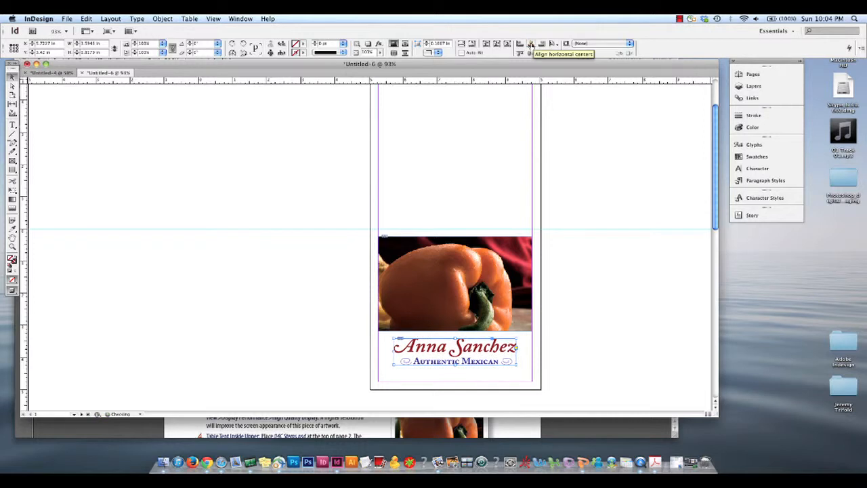
click(571, 286)
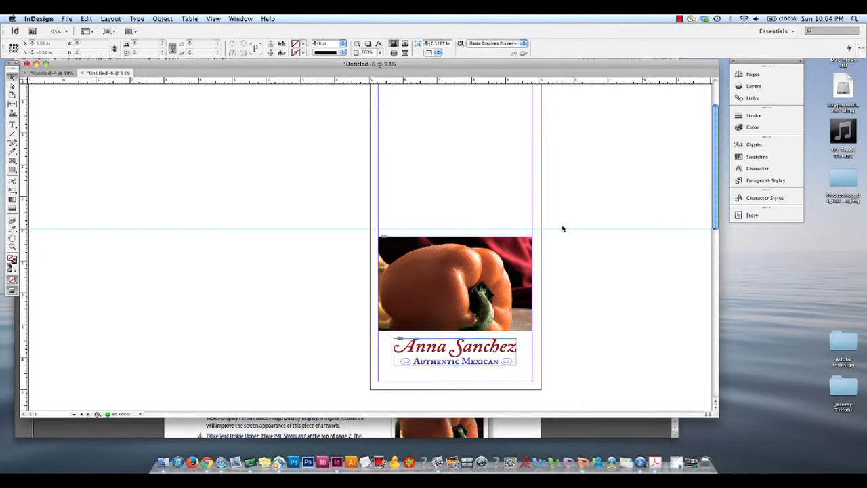
key(super+s)
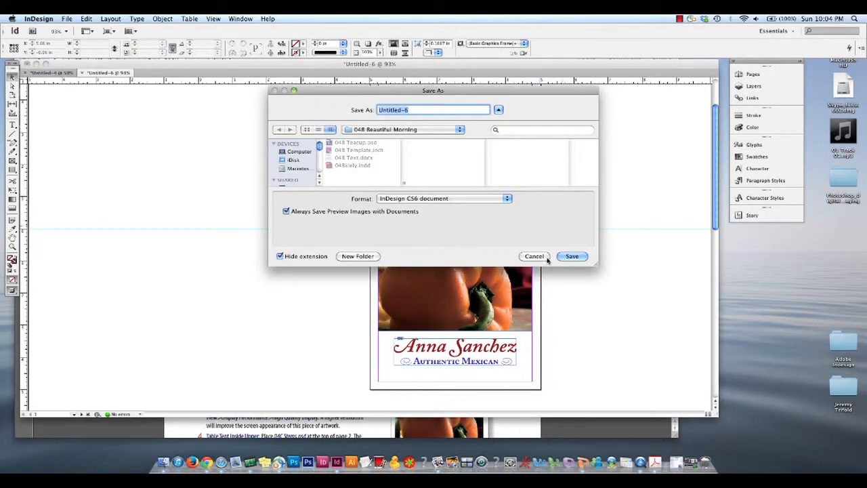
click(546, 258)
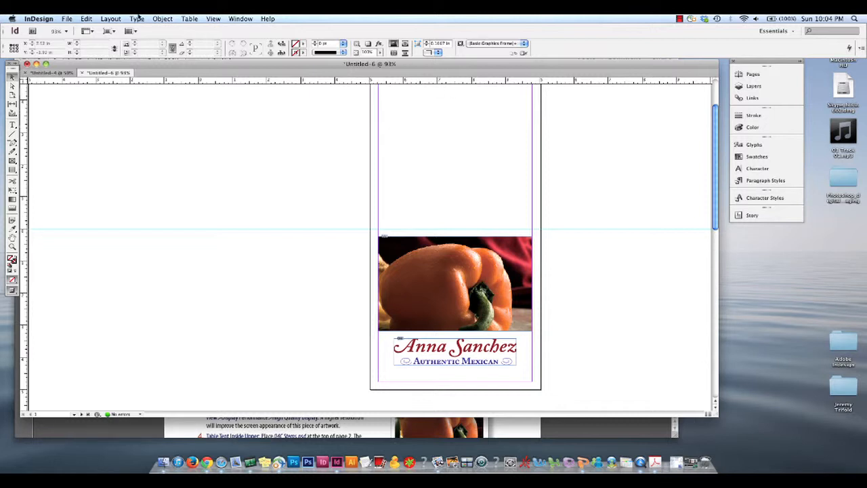
click(67, 18)
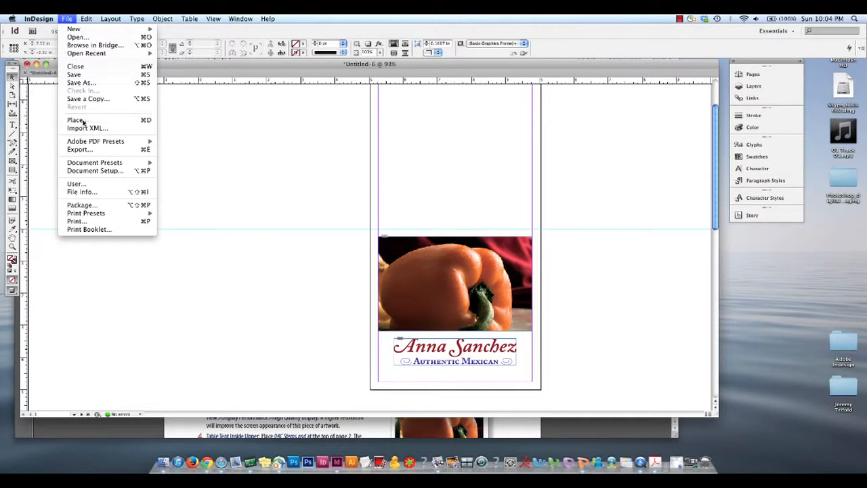
click(89, 76)
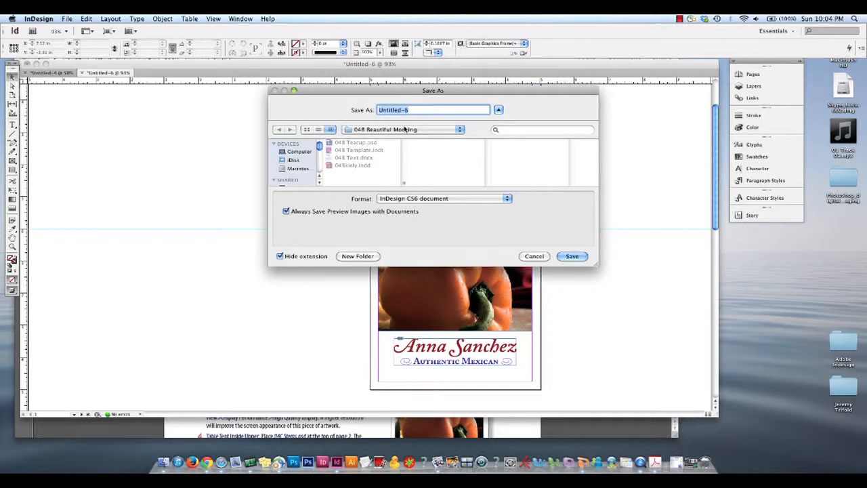
click(405, 130)
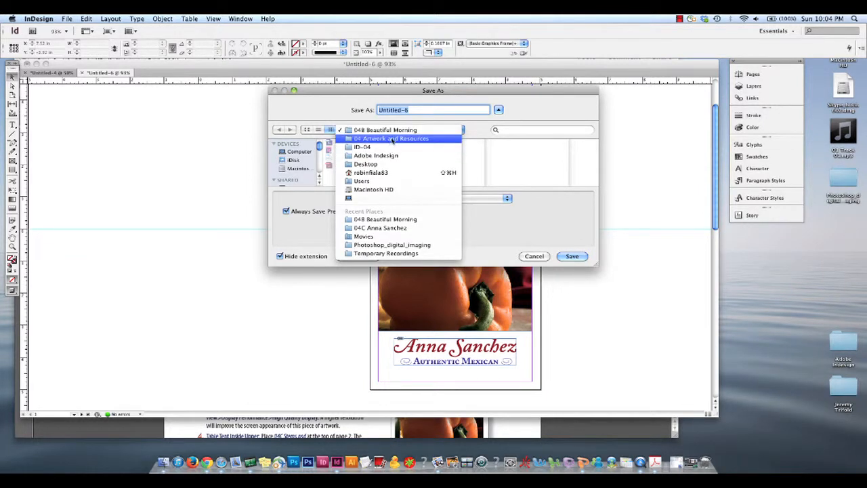
click(394, 139)
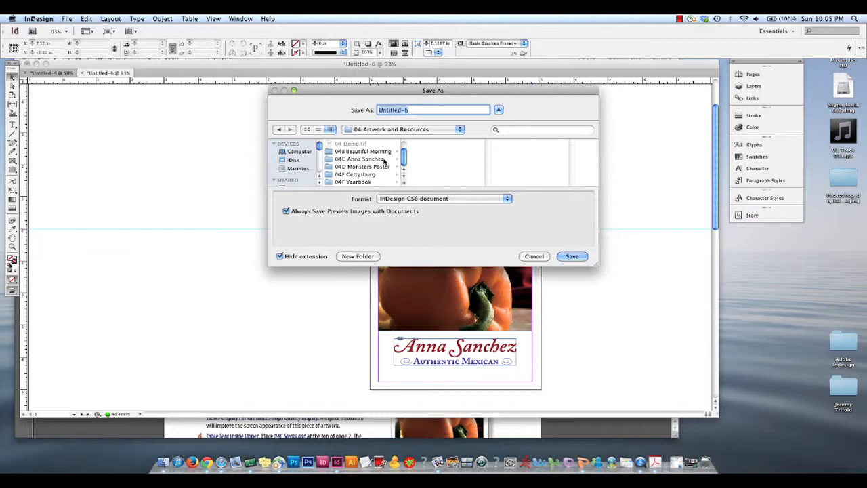
click(382, 159)
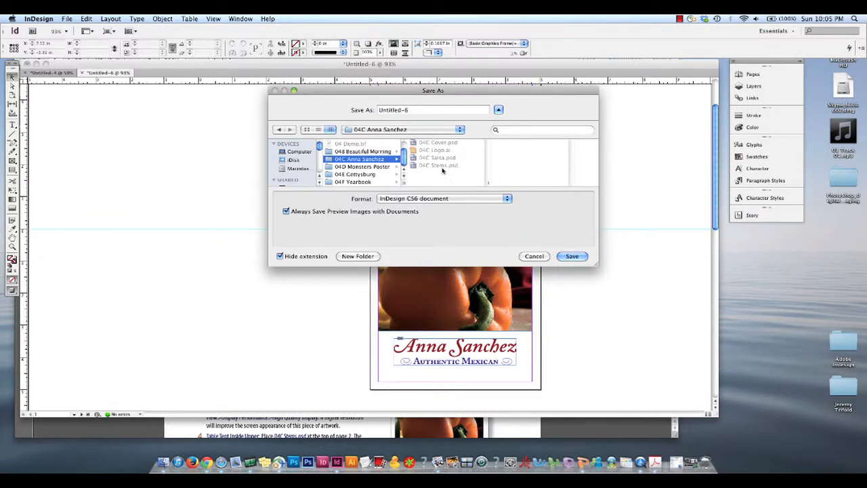
drag(414, 112, 373, 105)
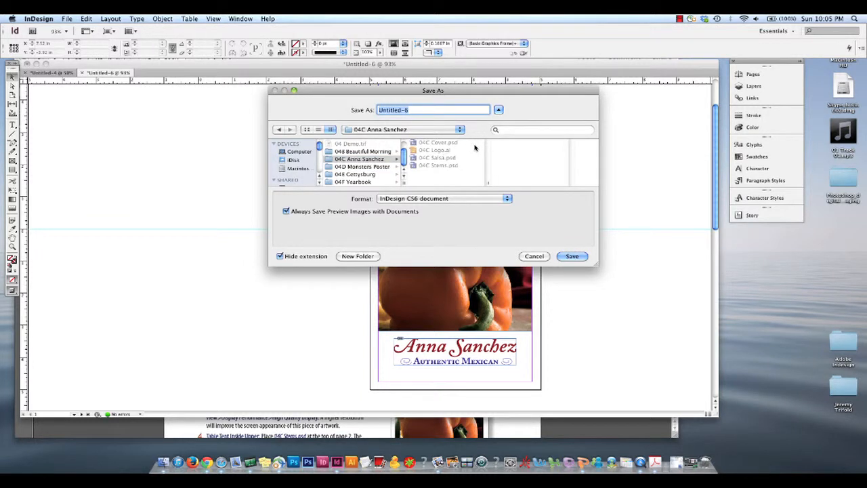
text(04c-rkiley)
click(582, 256)
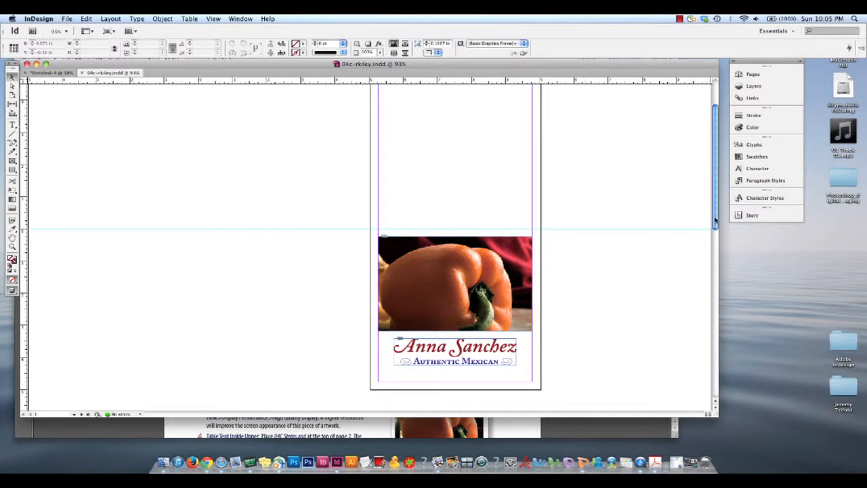
Go to page 2 and reset the rulers' zero point to the page's upper-left corner.
drag(715, 220, 750, 364)
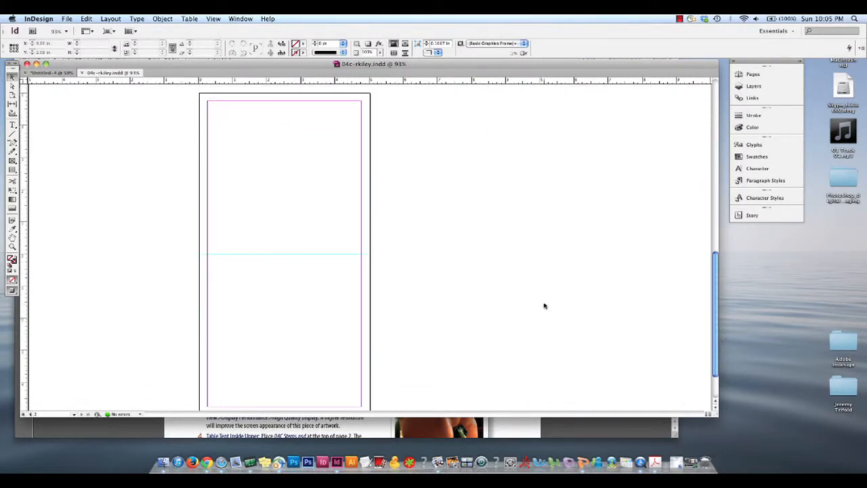
double_click(24, 80)
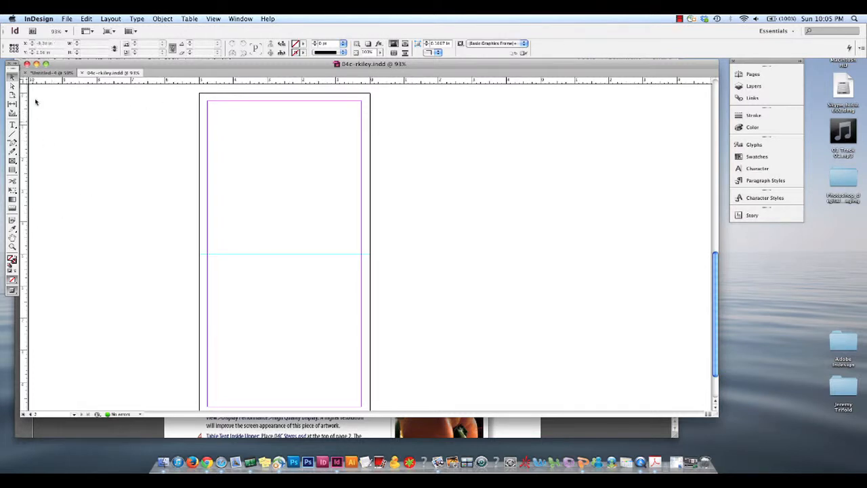
drag(25, 79, 38, 253)
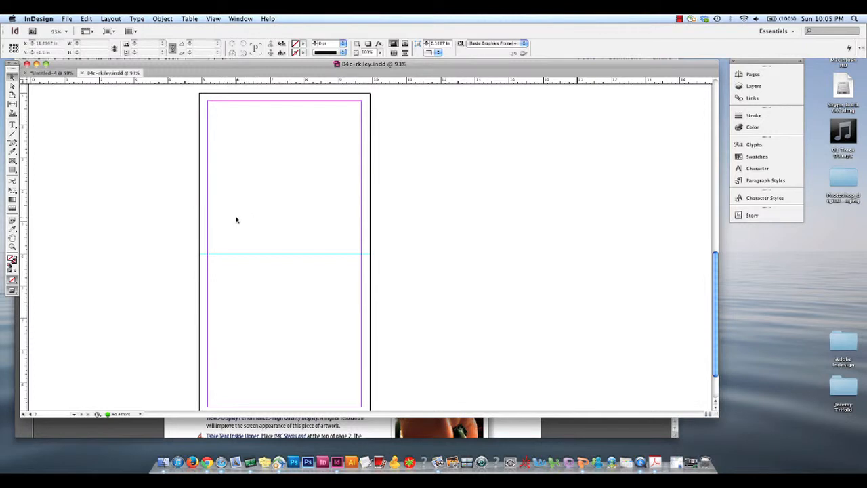
click(680, 18)
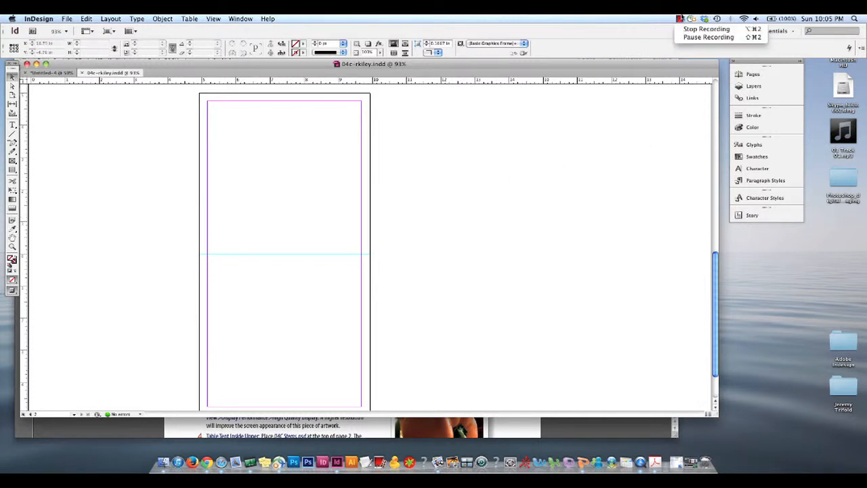
click(716, 31)
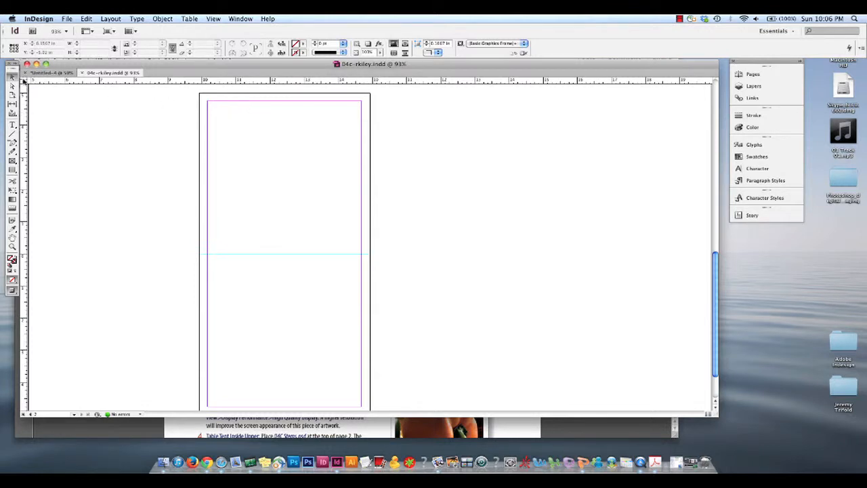
double_click(25, 80)
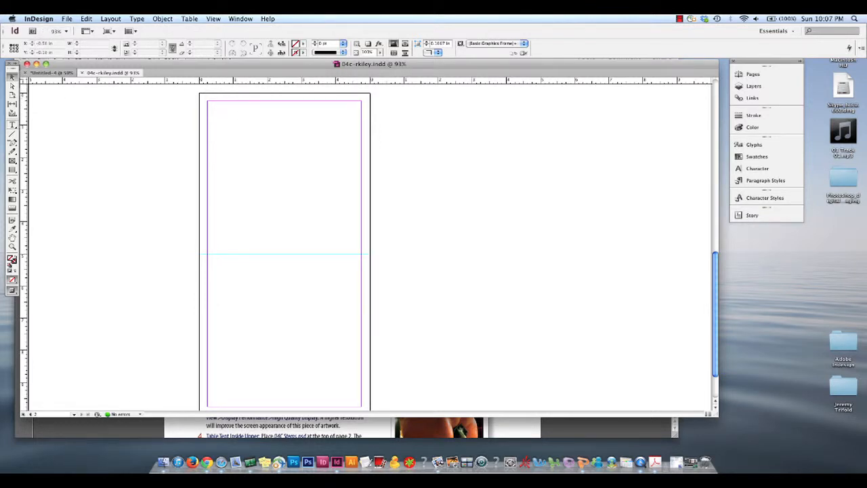
Place 04C Stems.psd on page 2 and align it with the top and side margins.
key(super+d)
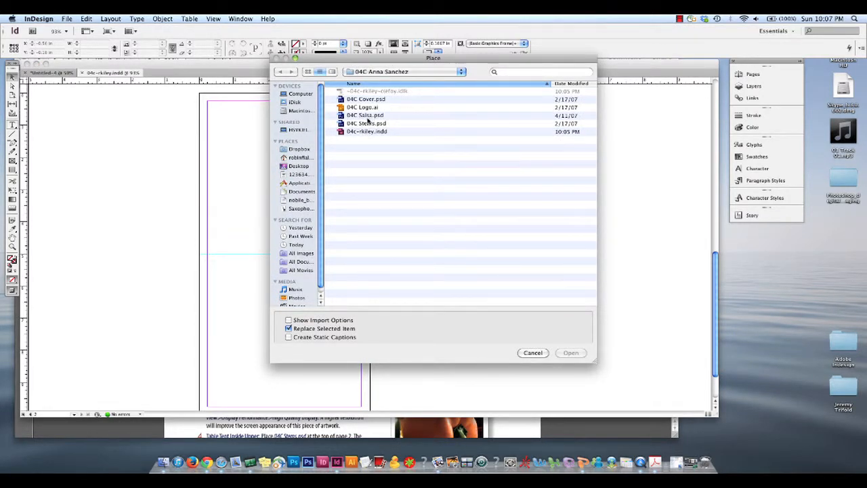
click(371, 125)
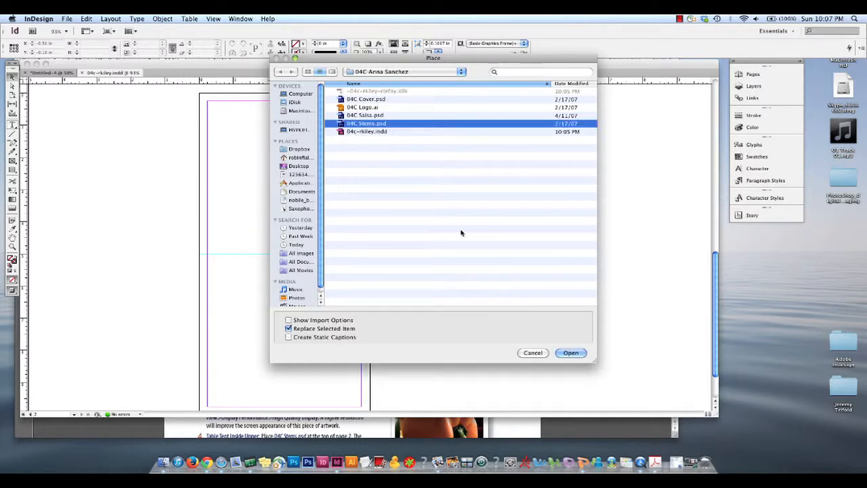
click(569, 353)
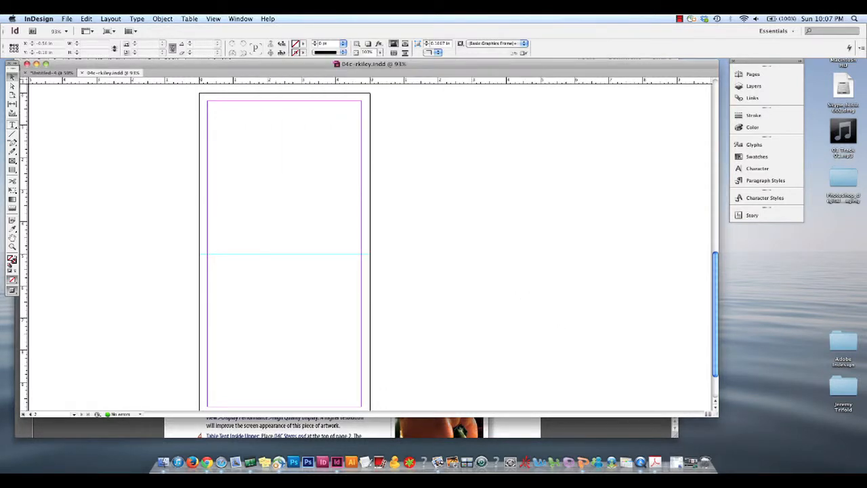
click(260, 146)
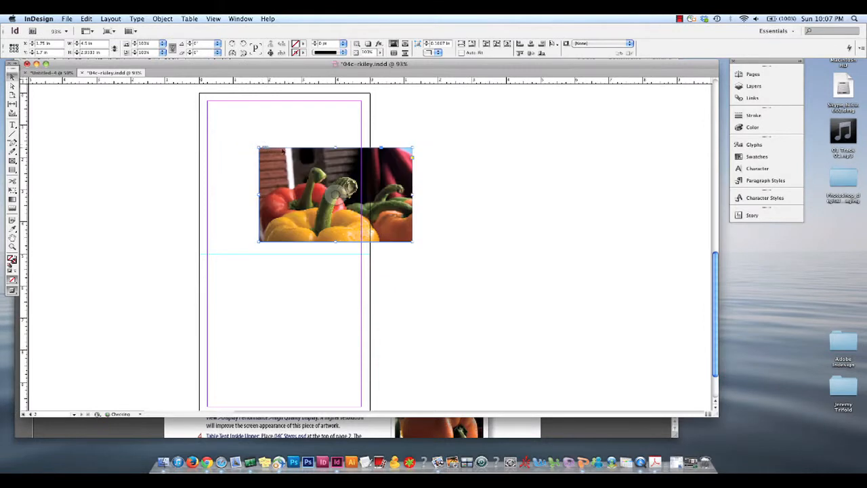
drag(327, 167, 306, 138)
click(400, 150)
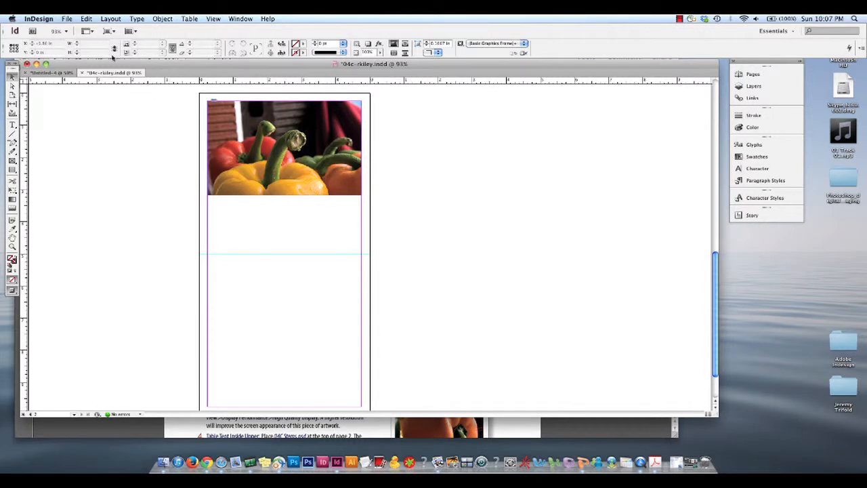
Place 04C Logo.ai on page 2 between the pepper photo and the fold guide.
key(super+d)
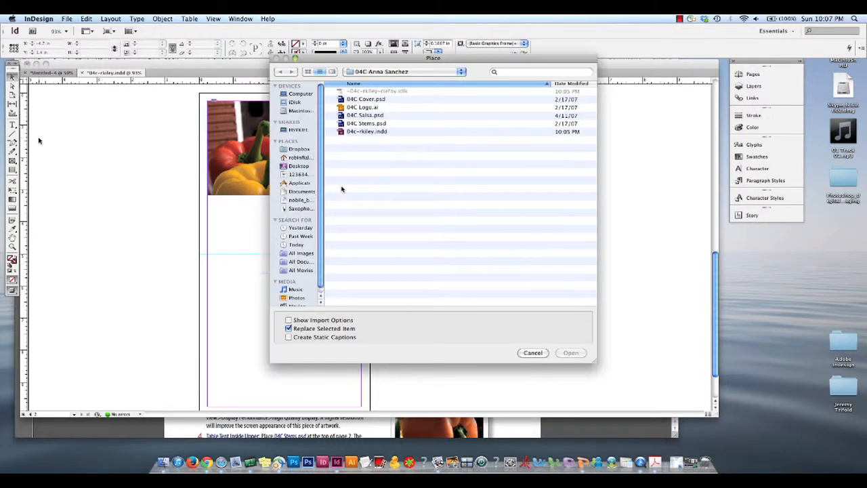
double_click(373, 108)
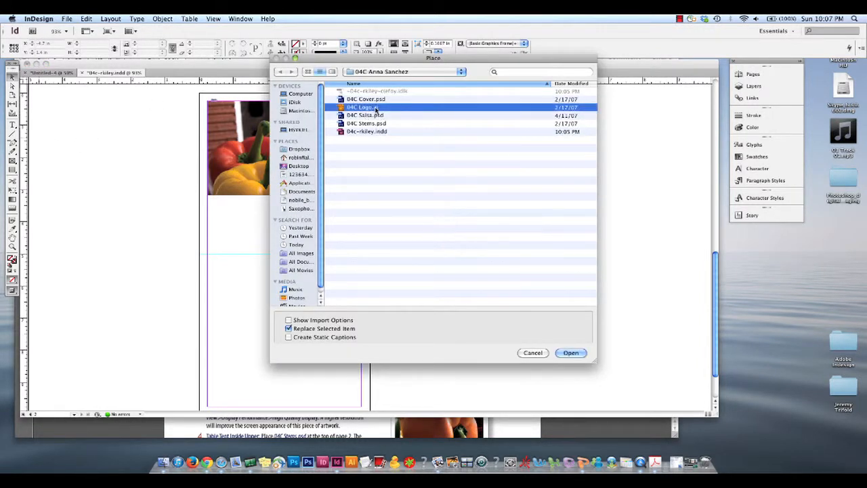
click(285, 216)
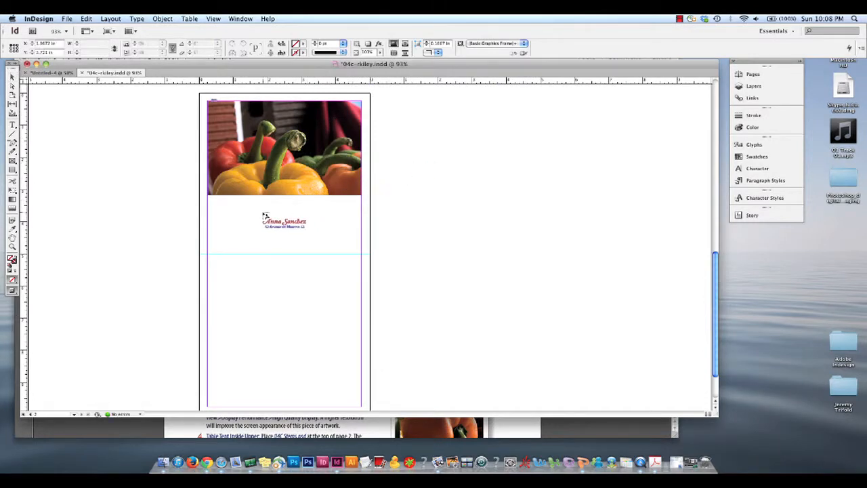
click(263, 212)
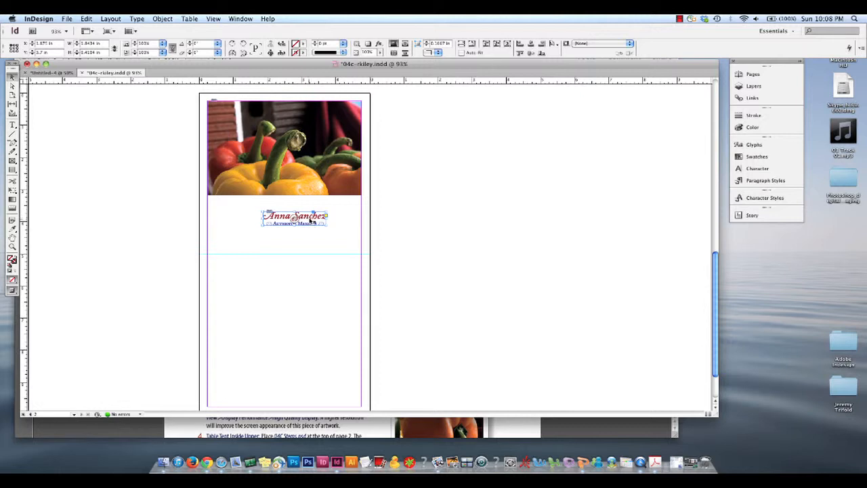
Scale the page 2 logo to 128% in both directions with the preview turned on.
right_click(312, 221)
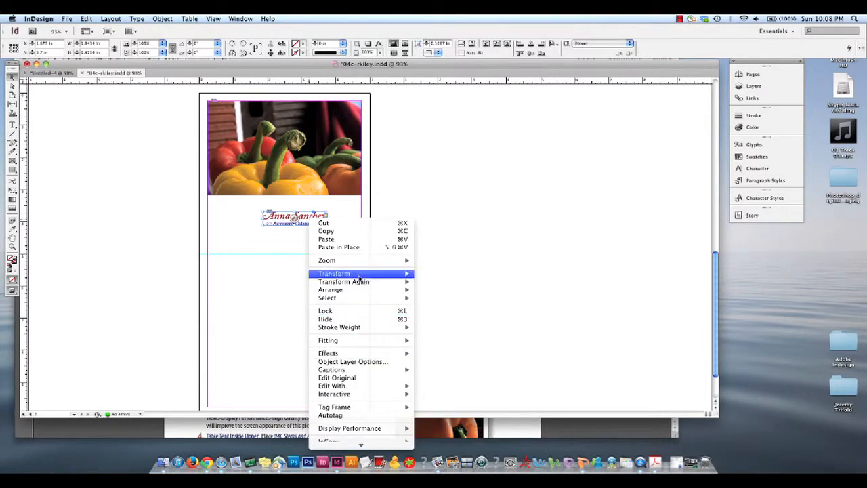
mouse_move(377, 278)
click(433, 282)
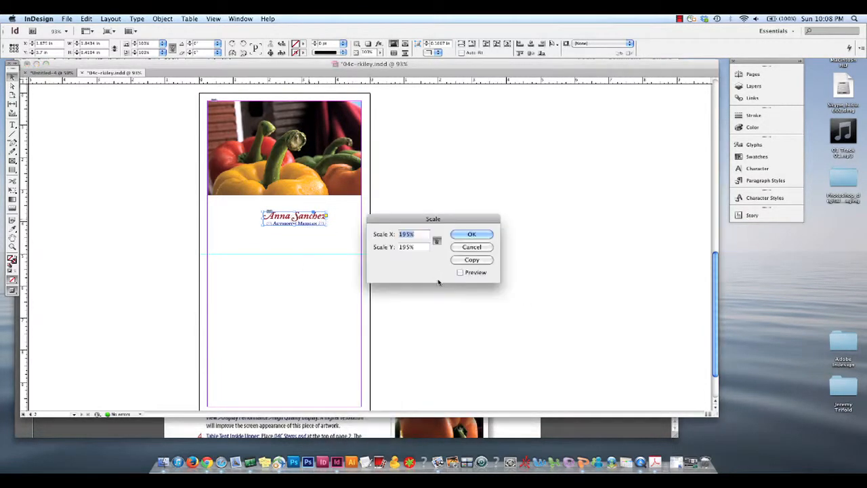
text(128)
key(Tab)
click(460, 273)
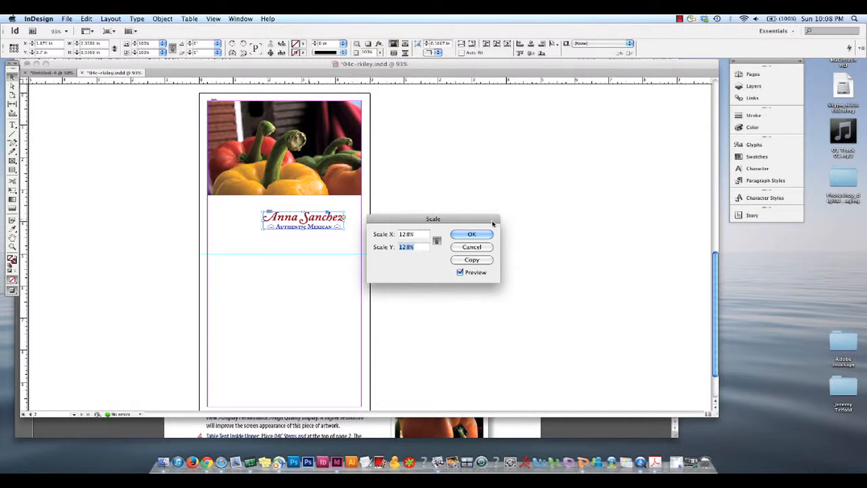
click(473, 235)
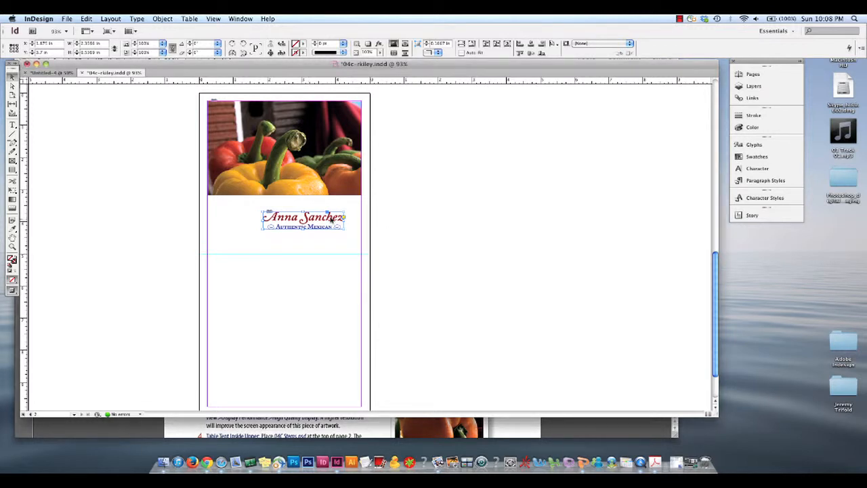
Move the logo up closer to the pepper photo, center it horizontally, and deselect it.
click(531, 43)
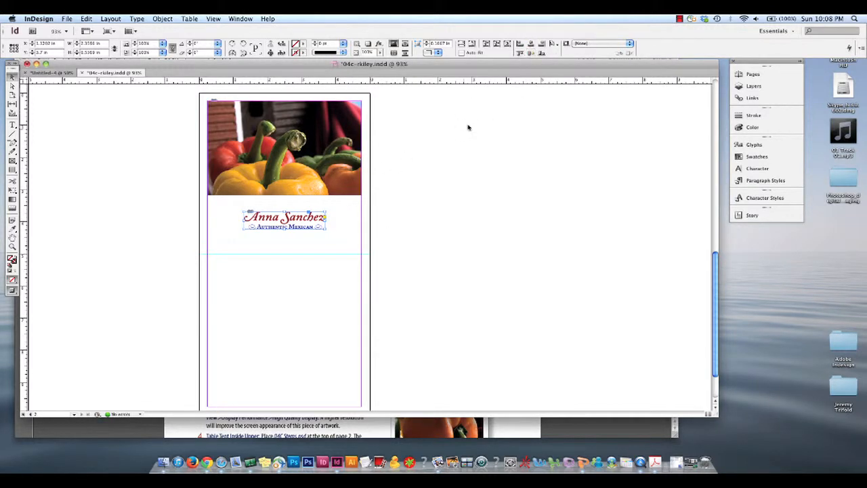
drag(302, 221, 297, 211)
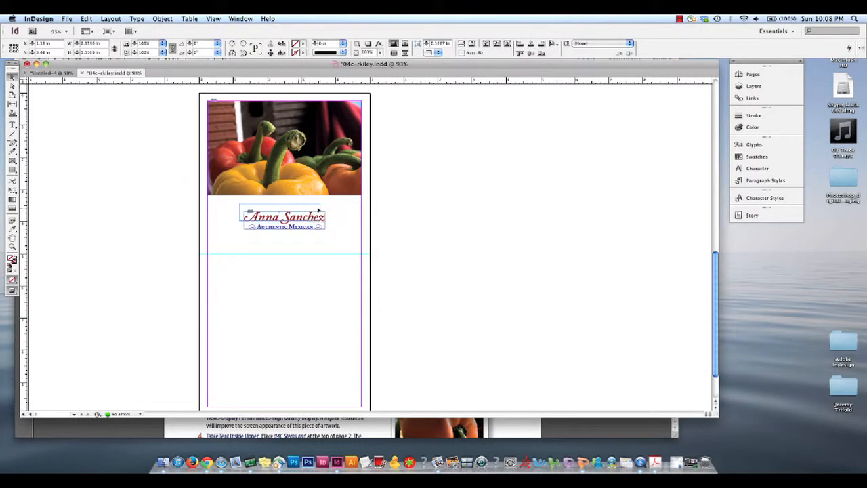
click(531, 43)
click(406, 191)
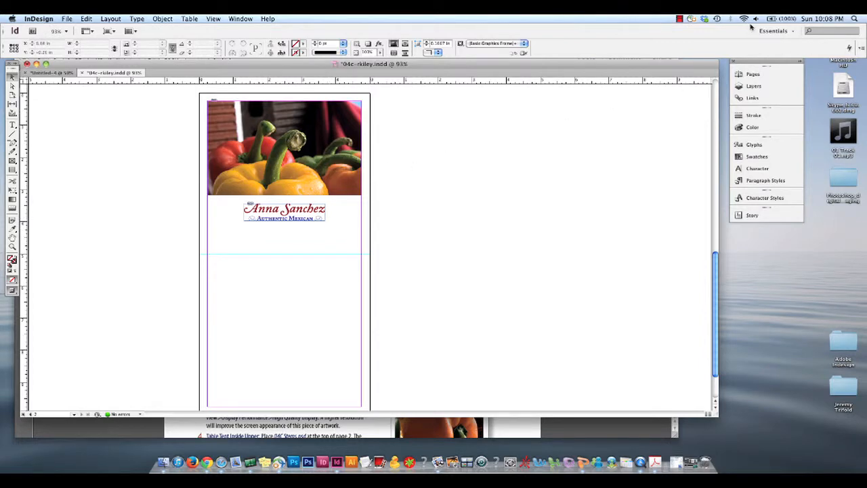
click(681, 19)
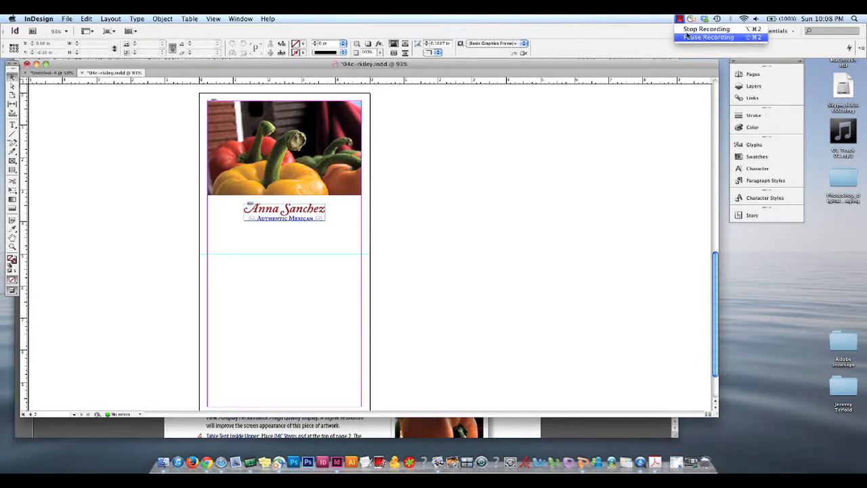
click(688, 30)
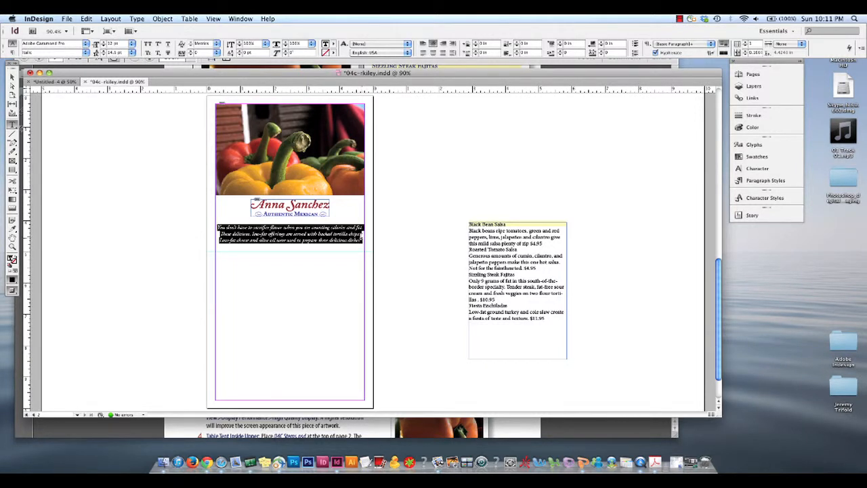
Switch to Acrobat, examine the intro text and rule on the sample inside page in 04-handouts.pdf, and minimize the handout.
drag(362, 239, 222, 212)
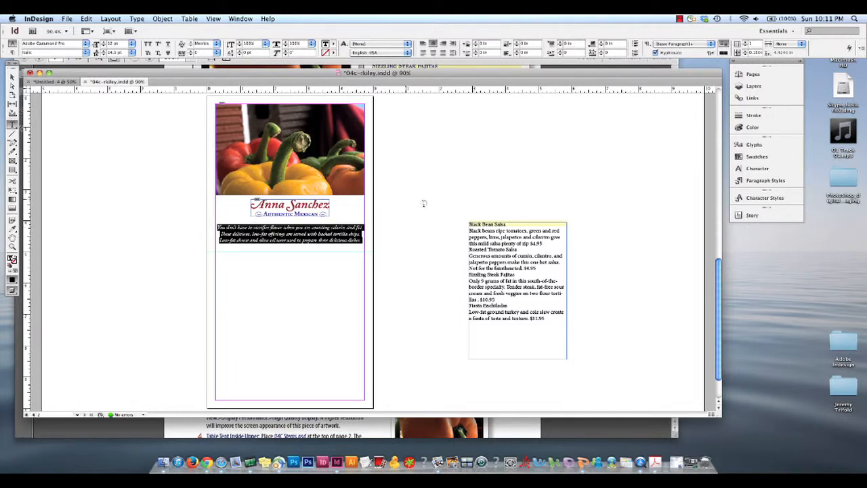
click(655, 462)
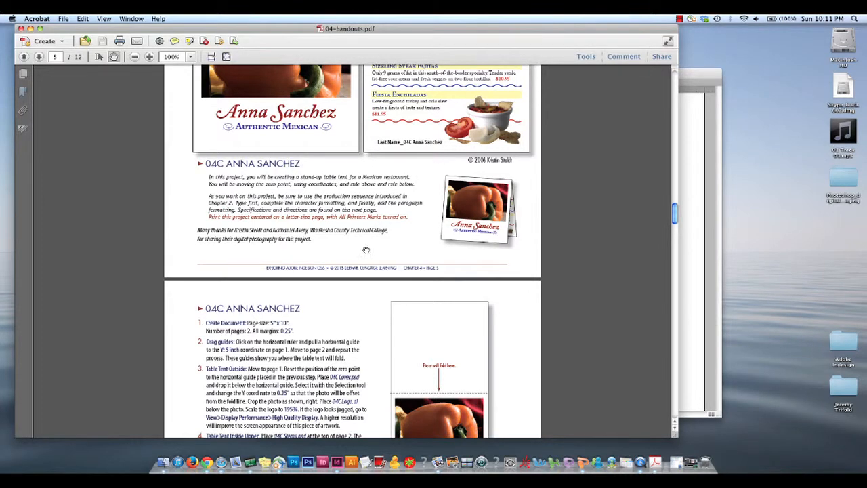
scroll(346, 230, up, 2)
scroll(342, 252, up, 10)
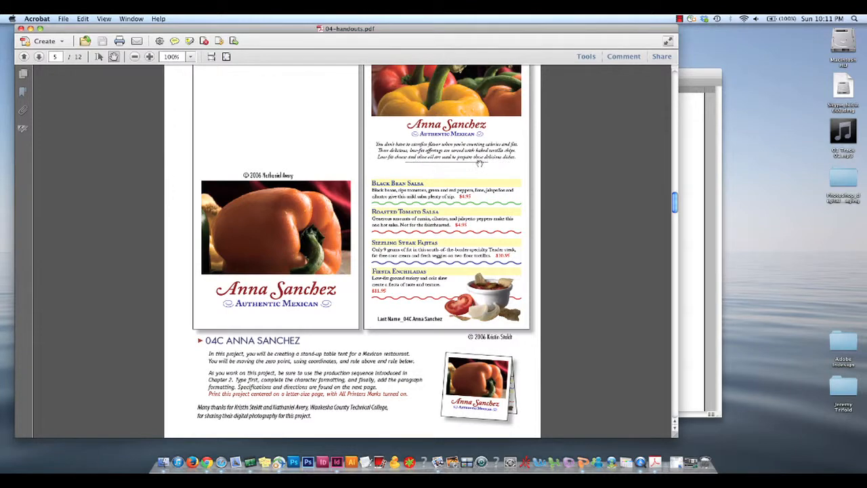
click(31, 29)
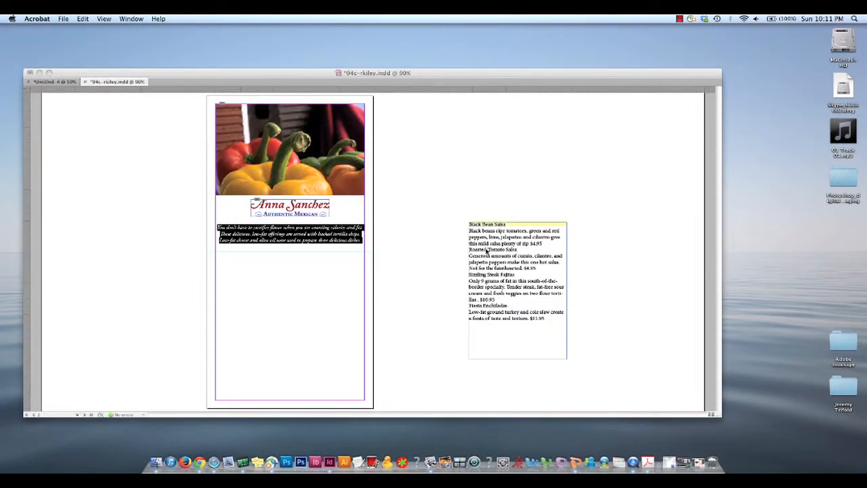
Return to InDesign, move the menu text frame farther away from the page on the pasteboard, and save the document.
click(487, 252)
drag(487, 244, 486, 250)
click(488, 239)
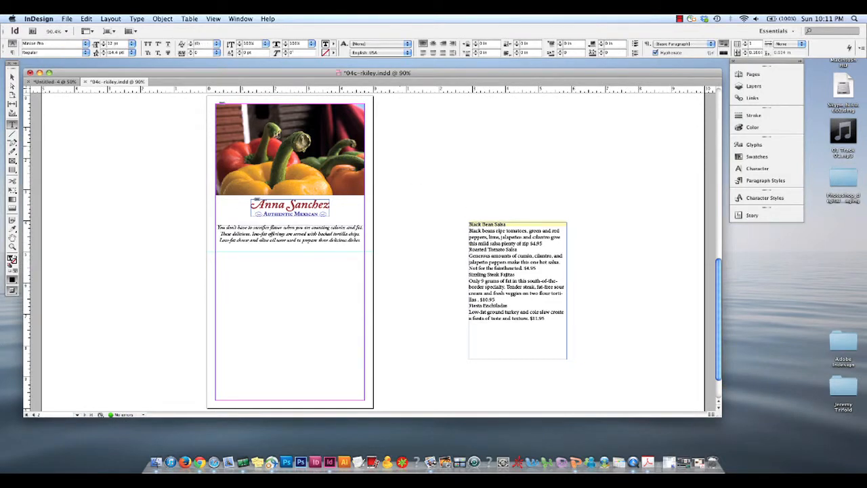
click(11, 77)
click(501, 252)
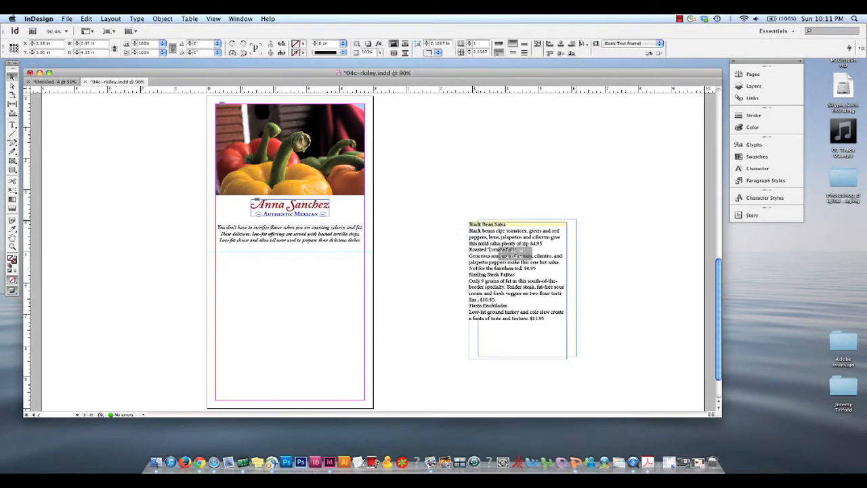
drag(501, 252, 685, 175)
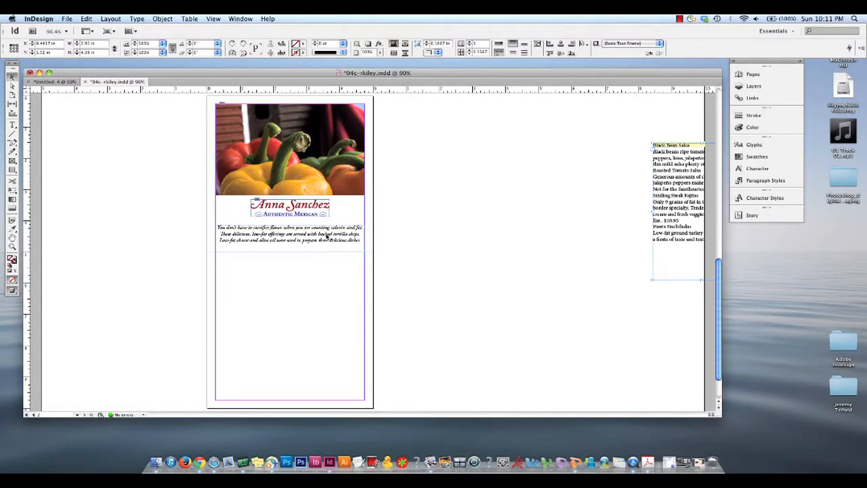
click(306, 241)
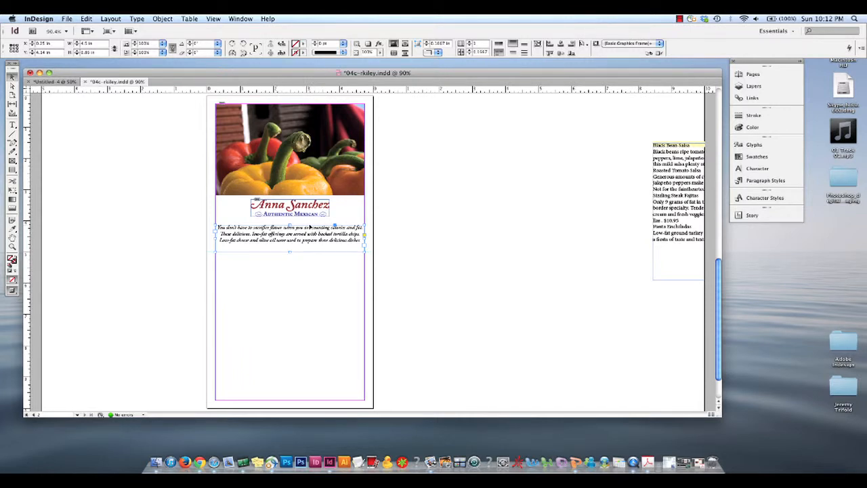
key(super+s)
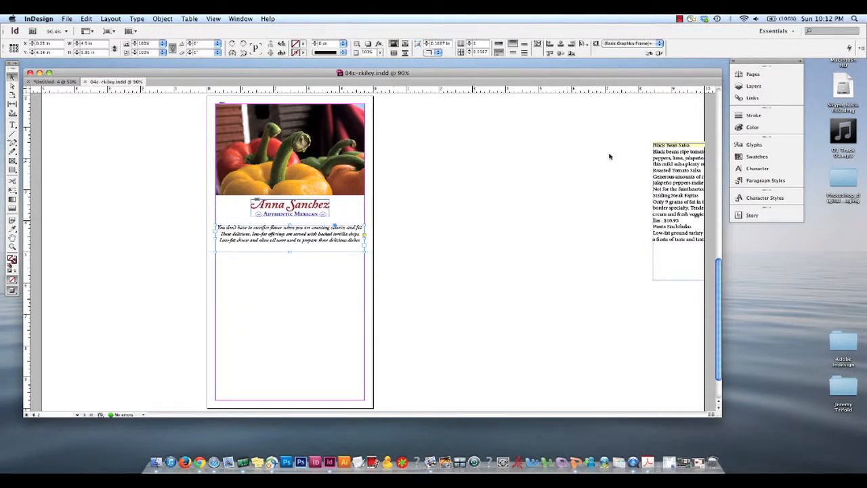
Select all three lines of the intro text below the logo and open their Paragraph Rules settings, keeping the text in view.
click(860, 49)
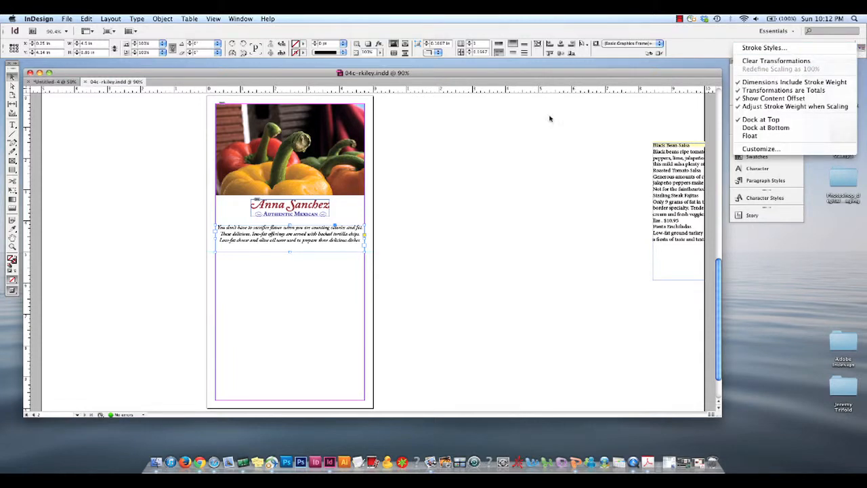
click(407, 196)
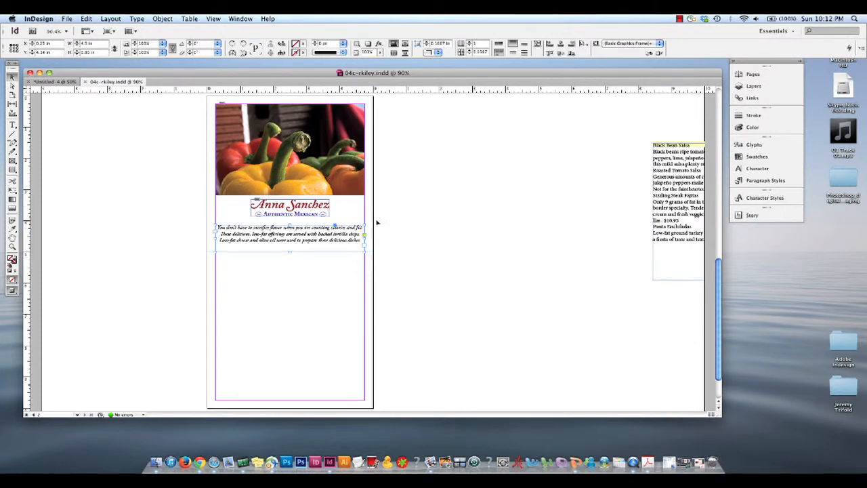
key(t)
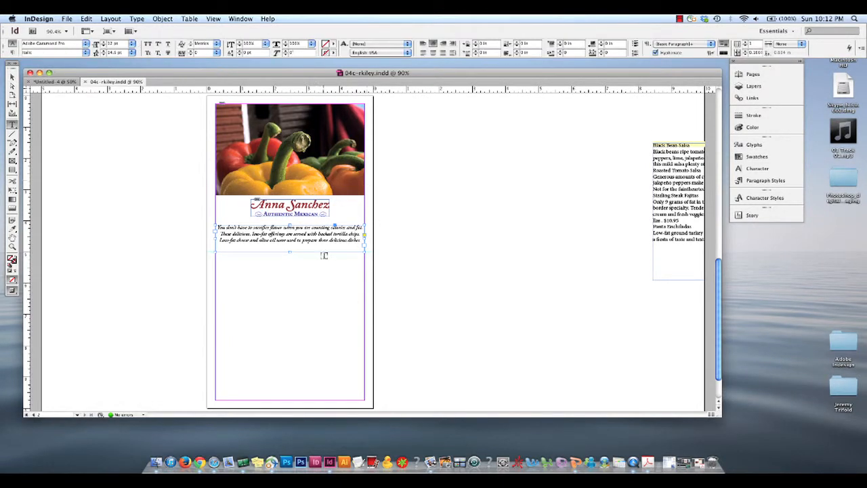
click(360, 240)
drag(360, 240, 212, 218)
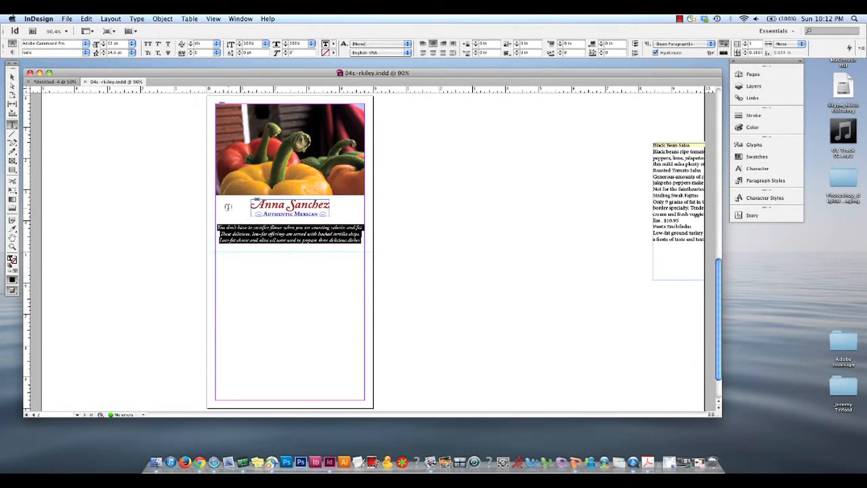
click(849, 47)
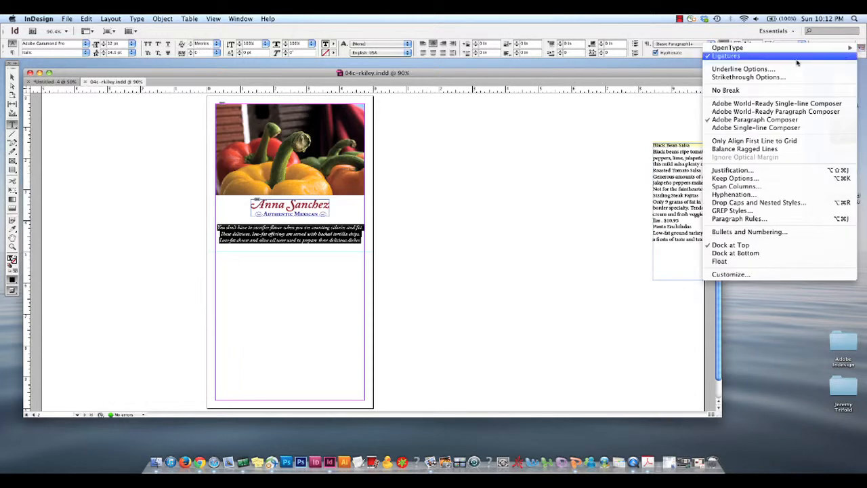
mouse_move(847, 51)
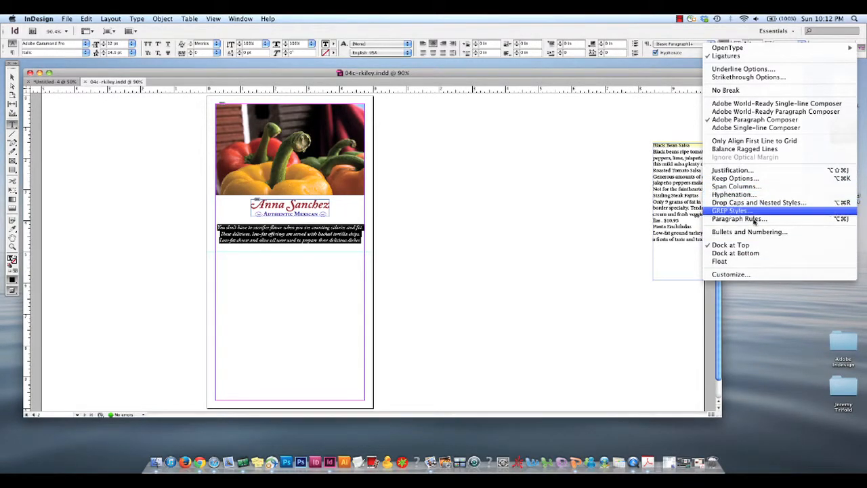
click(766, 220)
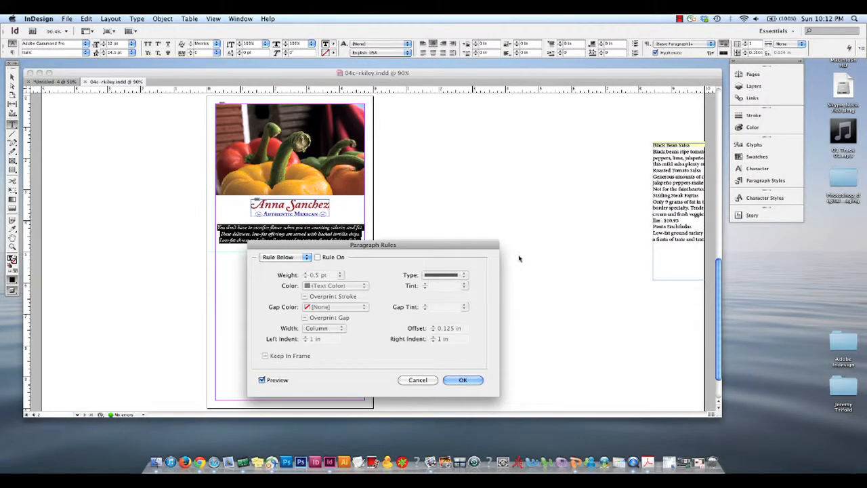
drag(417, 246, 566, 153)
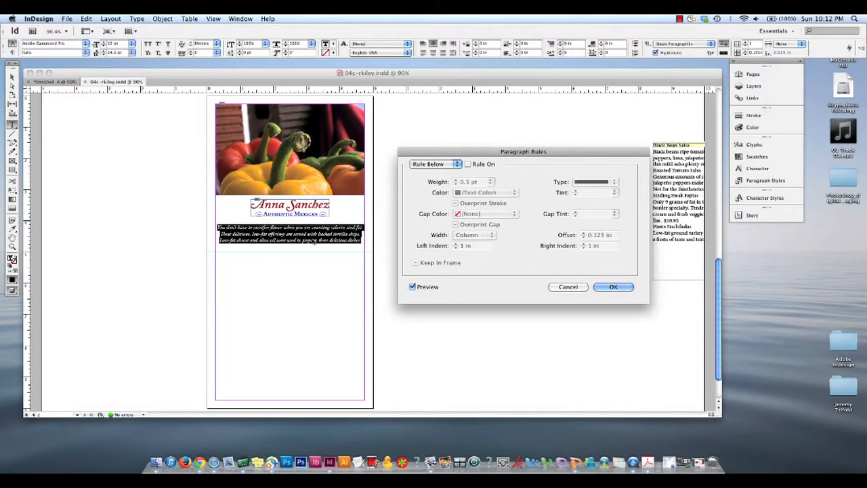
Turn on a Rule Below for the selected intro text.
click(458, 164)
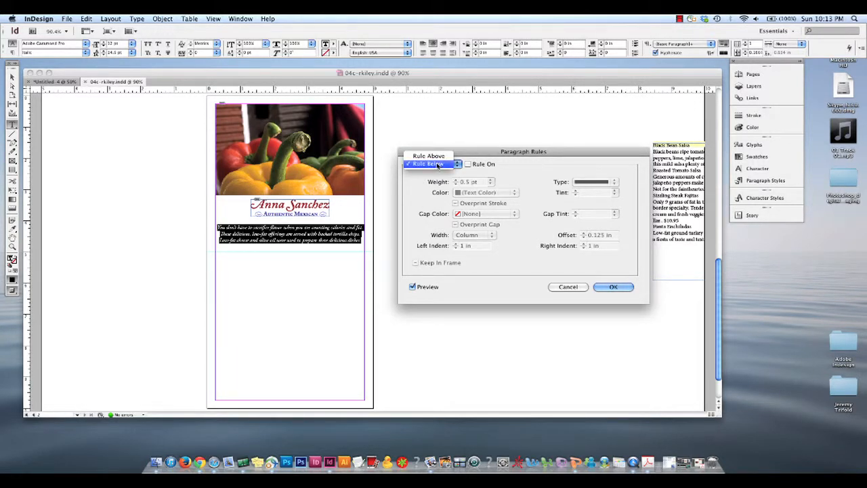
click(438, 165)
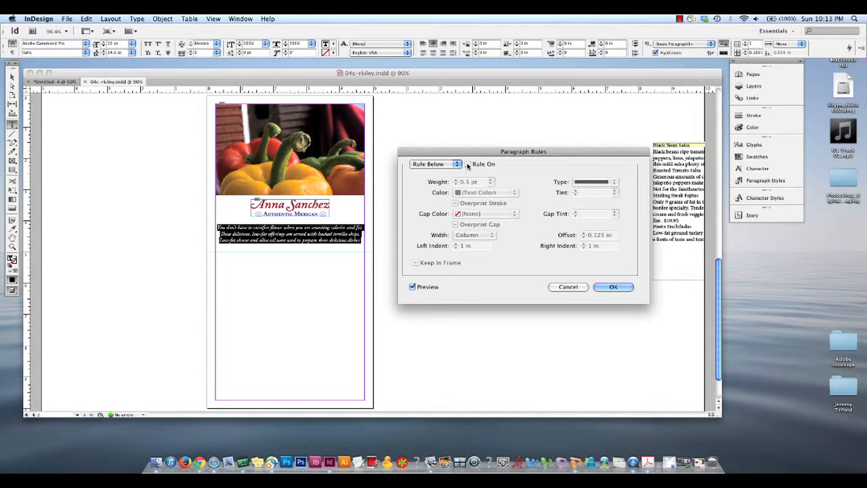
click(470, 166)
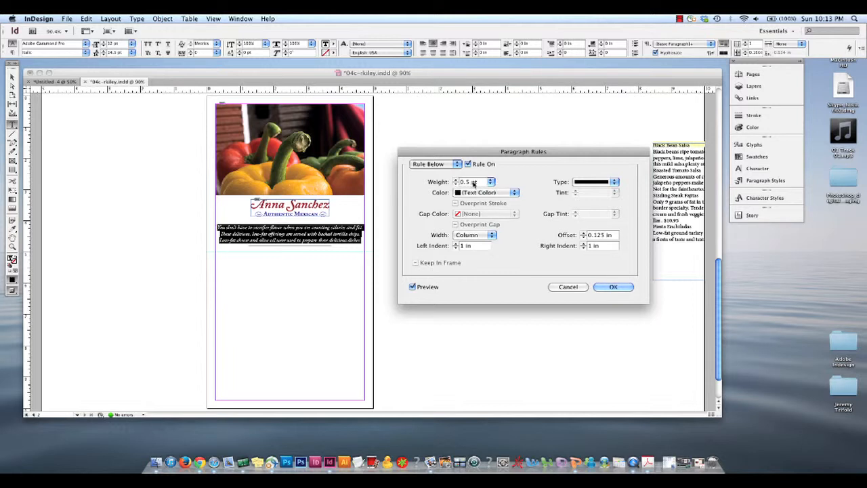
Examine the rule's weight, type, width and indent options, comparing the page with the preview off and on.
drag(481, 183, 459, 181)
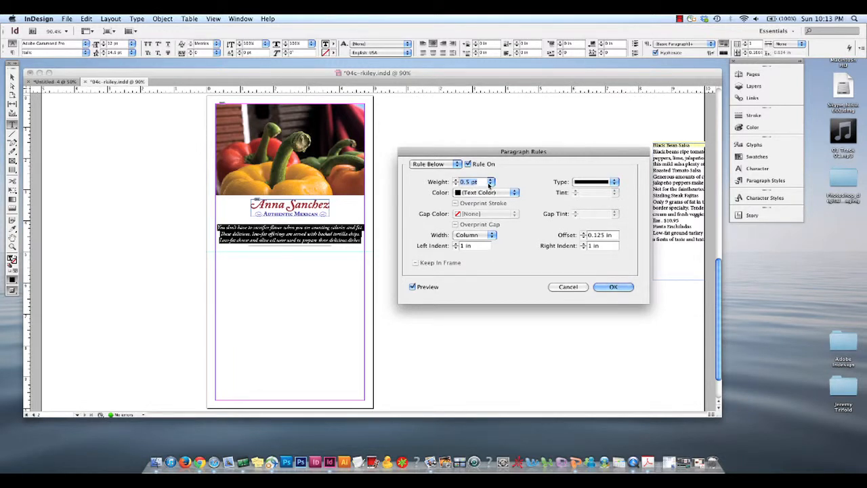
click(611, 183)
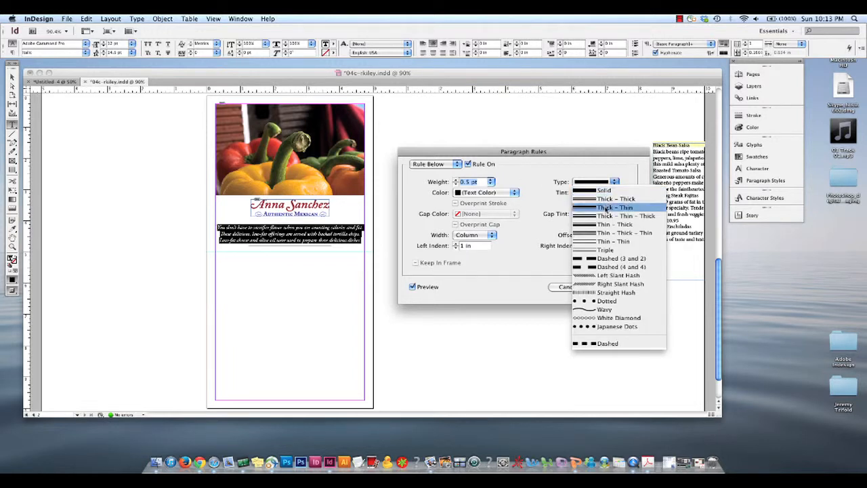
click(616, 184)
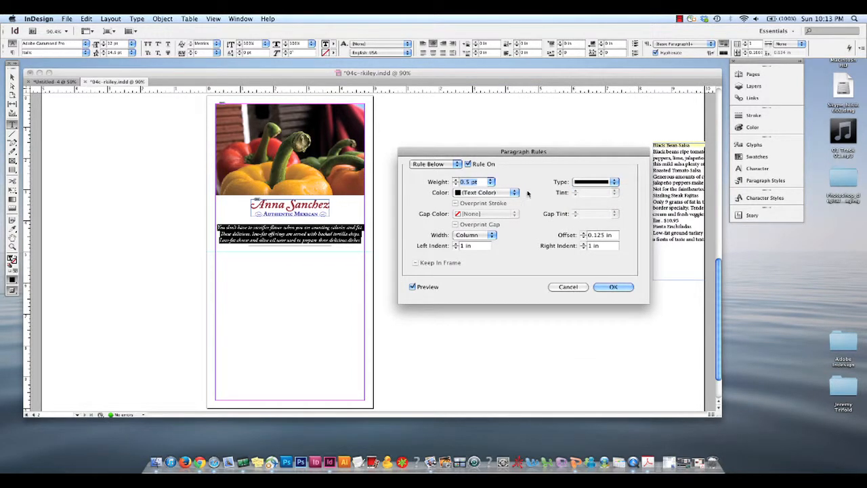
click(596, 182)
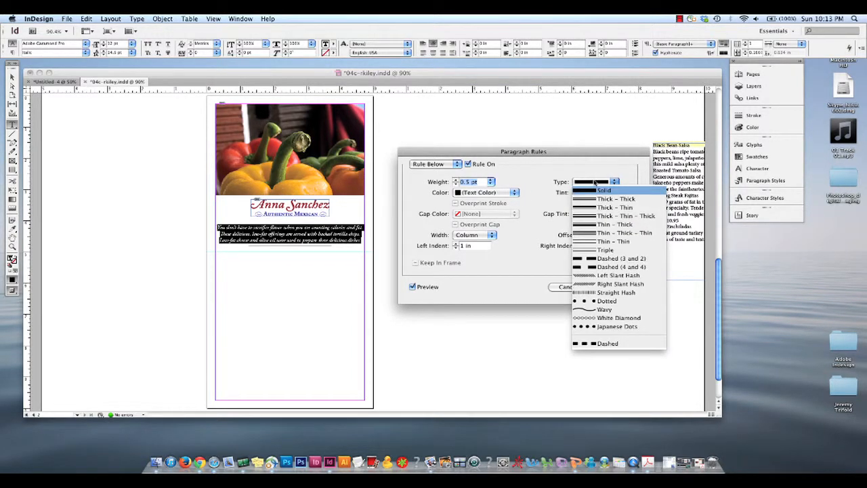
click(535, 179)
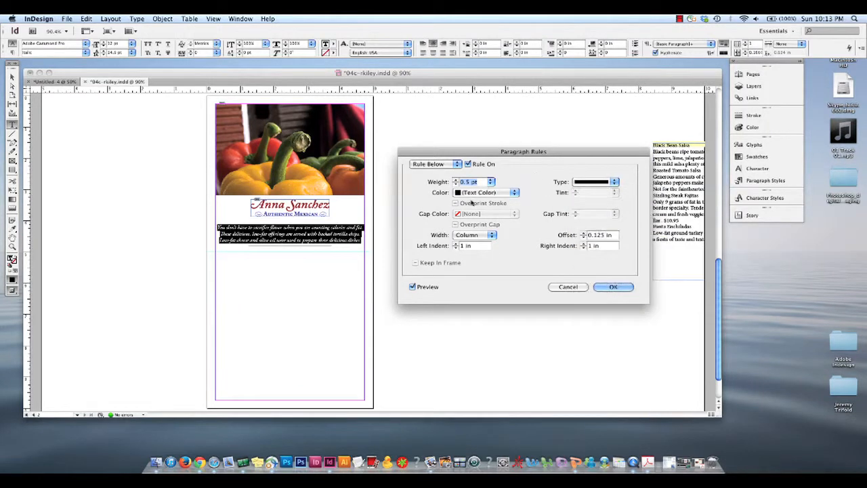
click(475, 235)
click(476, 235)
click(413, 288)
click(414, 287)
click(413, 288)
click(415, 287)
drag(472, 246, 466, 245)
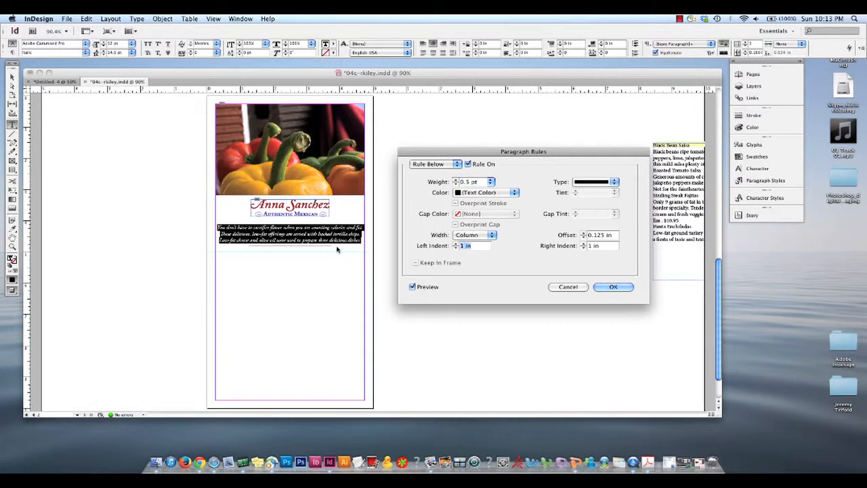
click(603, 245)
Try rule offsets of 0.4375 in and 0.25 in, and return the offset to 0.125 in.
triple_click(610, 235)
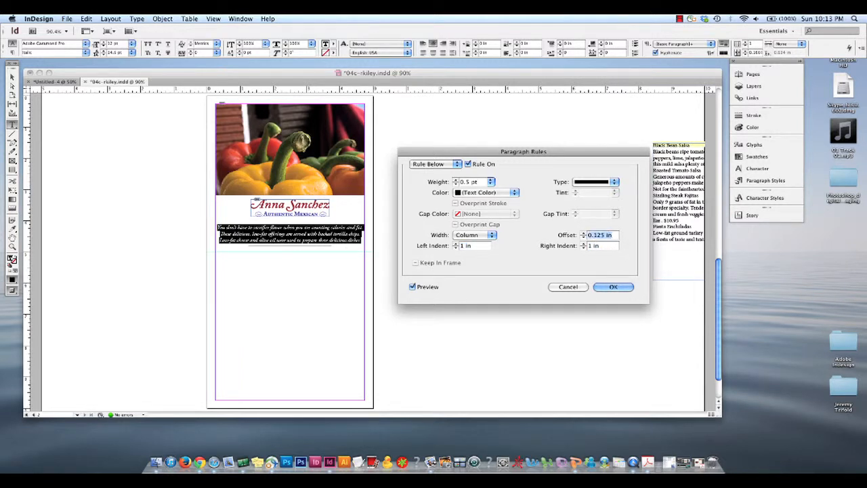
text(0.3125)
click(583, 232)
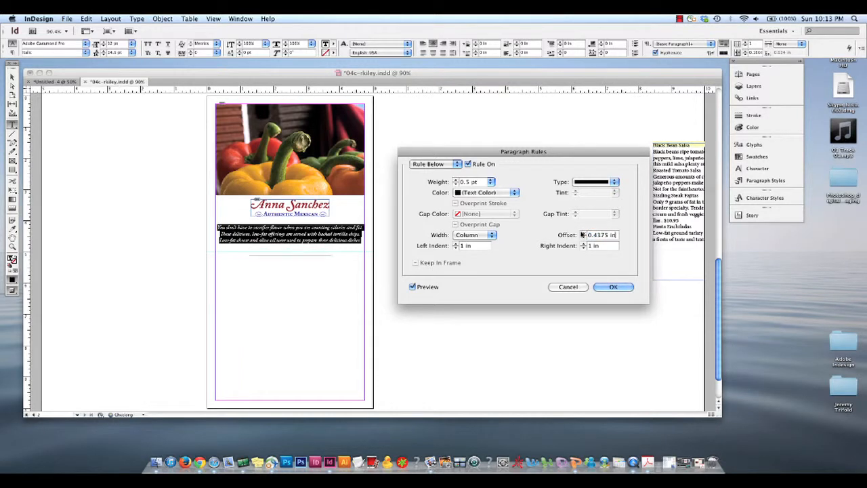
click(583, 233)
click(583, 232)
click(584, 232)
click(583, 237)
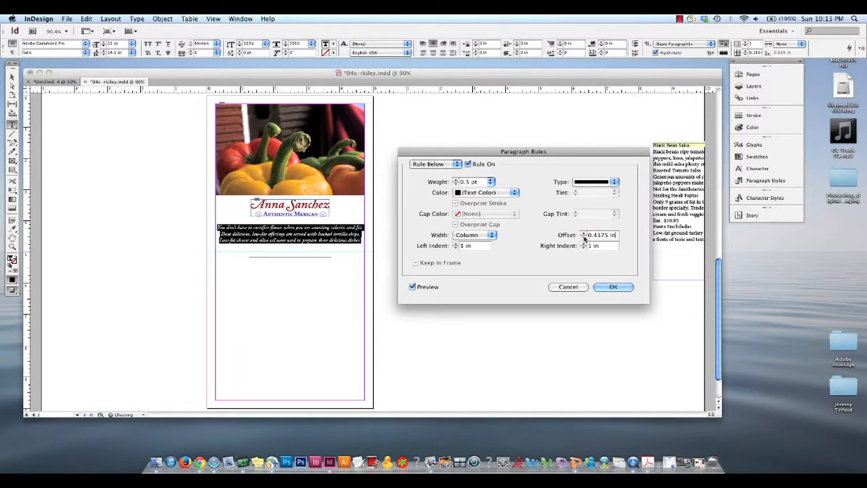
click(584, 237)
click(583, 238)
click(584, 237)
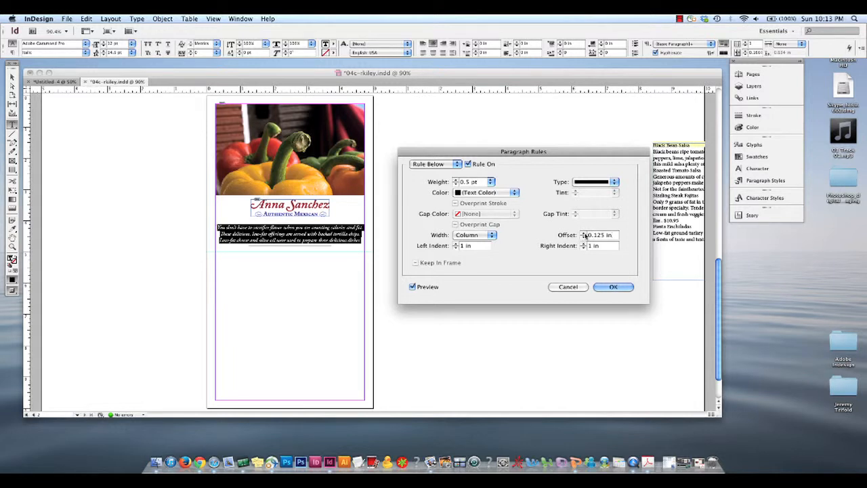
click(583, 233)
click(583, 232)
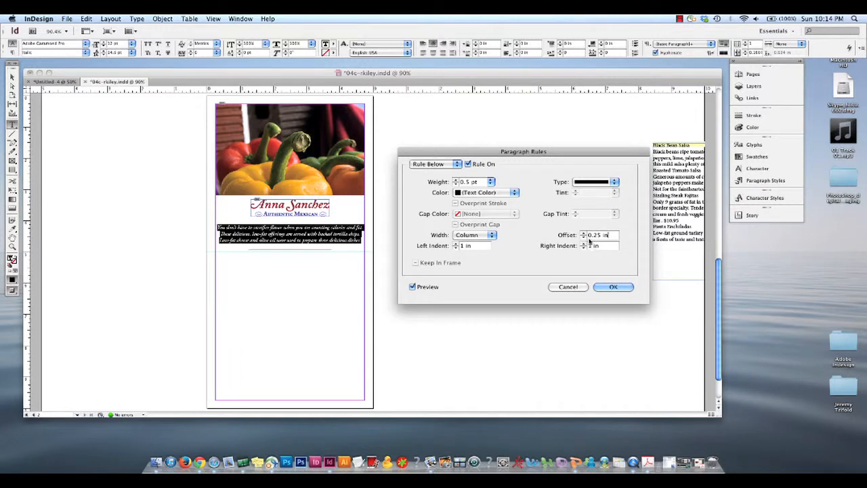
click(583, 238)
click(584, 238)
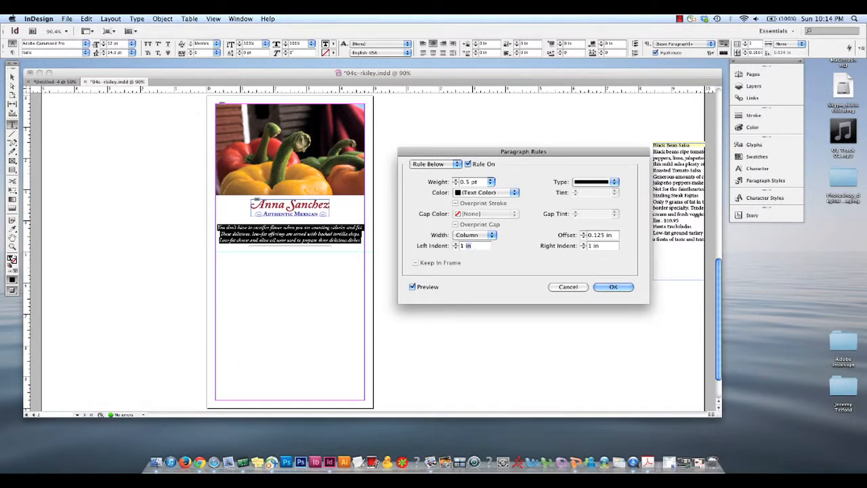
Set the rule's left and right indents to 0 in, compare with the preview off and on, and apply the rule.
triple_click(475, 246)
text(0)
key(Tab)
key(BackSpace)
text(0)
click(412, 288)
click(412, 288)
click(412, 288)
click(412, 288)
click(612, 286)
Deselect the intro text and examine the rule below it up close.
click(344, 235)
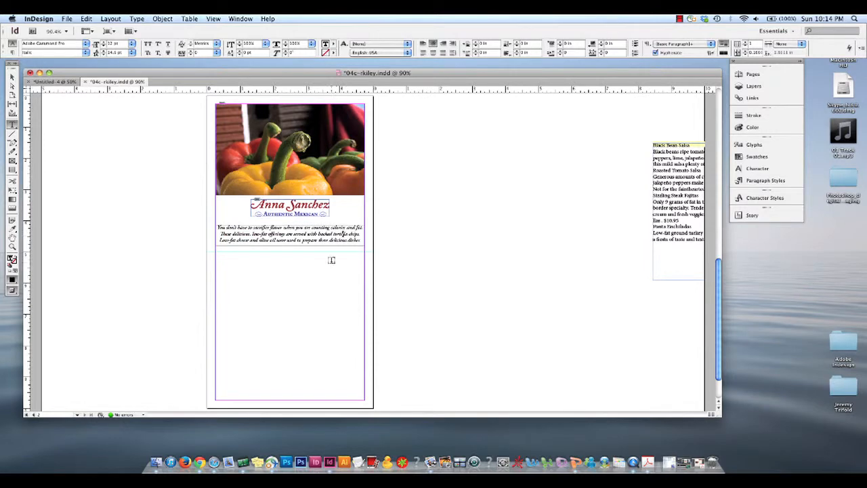
key(super+shift+a)
key(super+1)
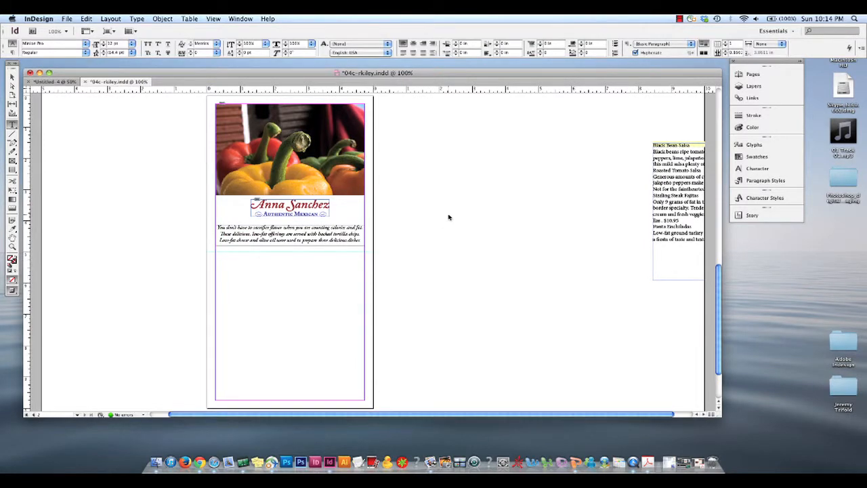
key(super+equal)
key(super+equal)
key(super+equal)
key(super+equal)
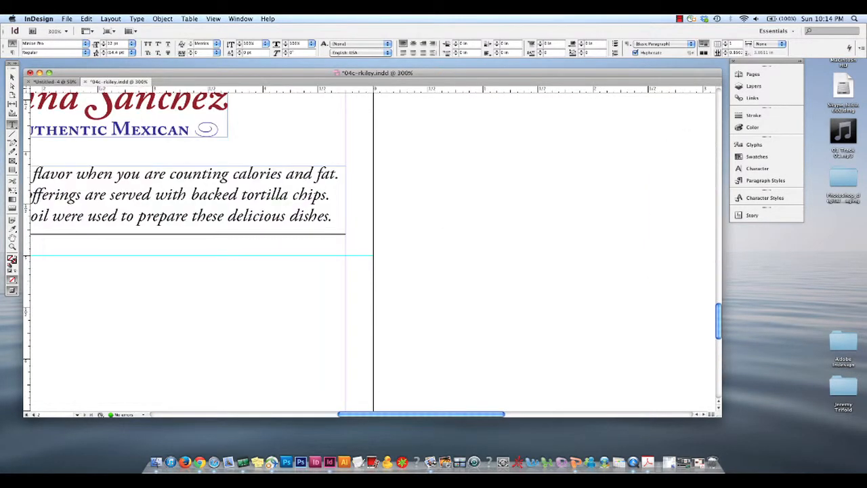
key(super+minus)
key(super+minus)
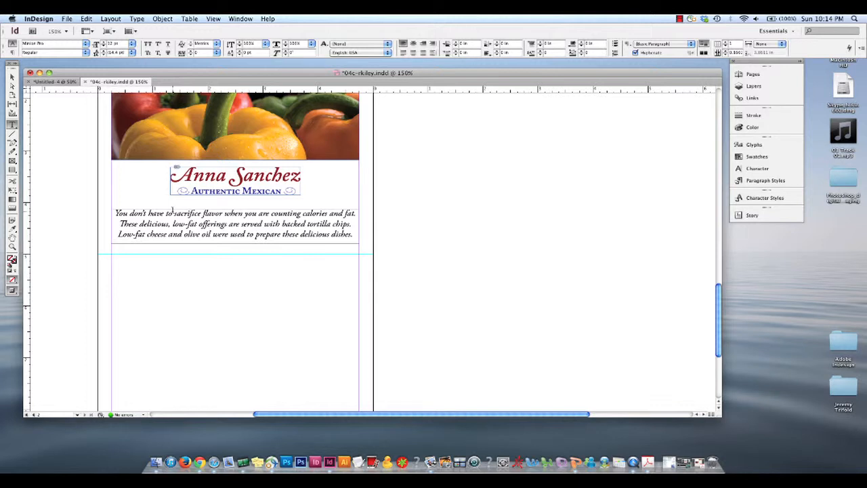
Try to set up a Rule Below with 1 in left and right indents while no text is selected.
key(super+alt+j)
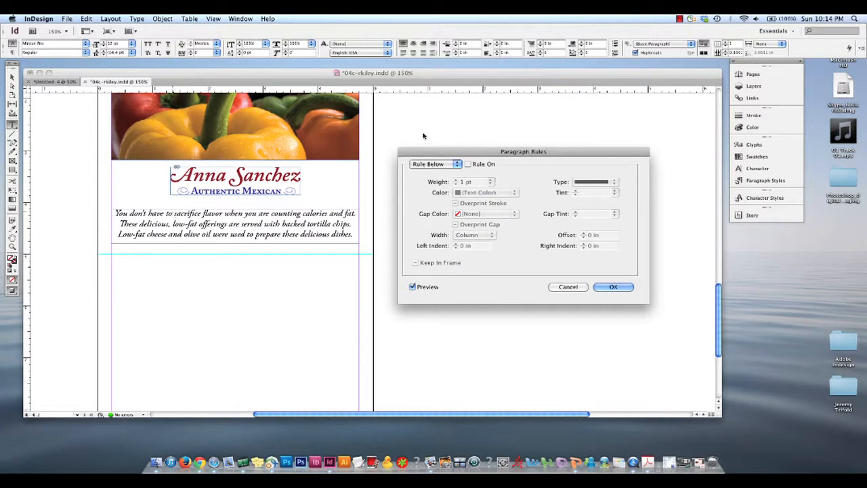
click(457, 164)
click(457, 164)
click(457, 164)
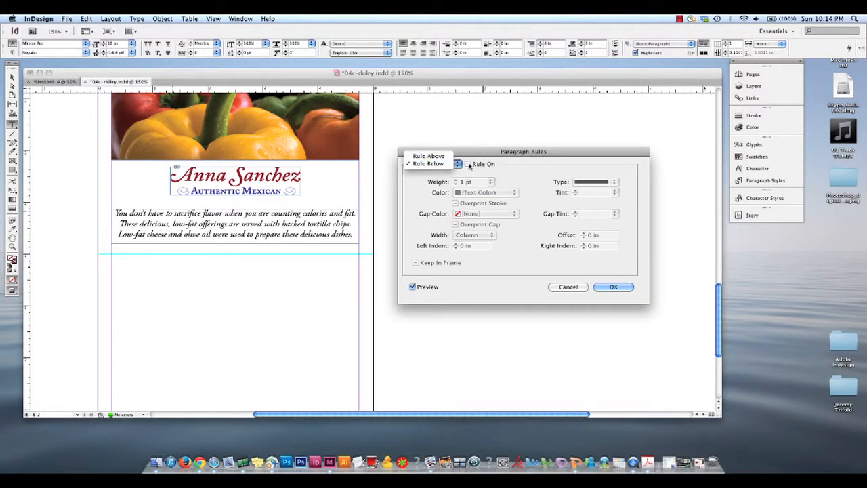
click(457, 164)
click(459, 165)
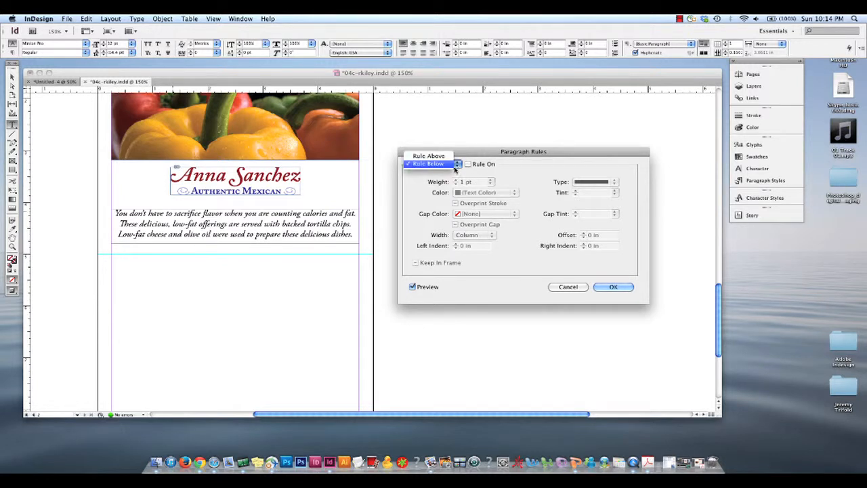
click(471, 166)
click(470, 165)
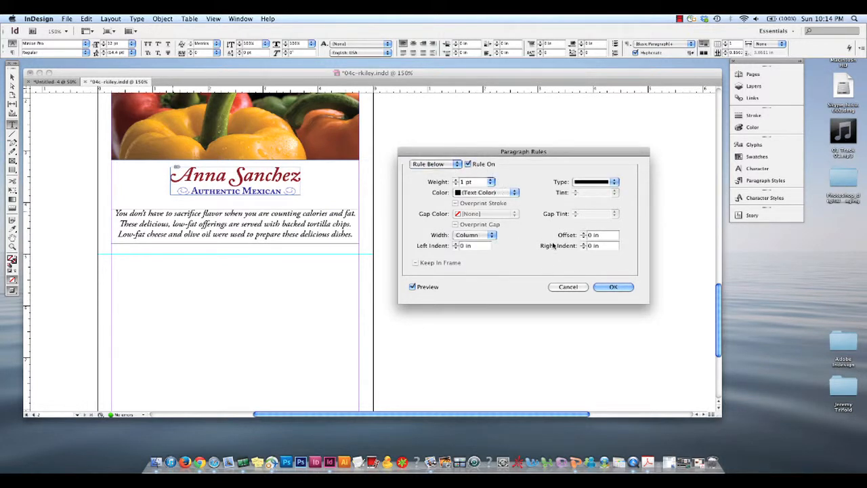
click(456, 242)
text(1 in)
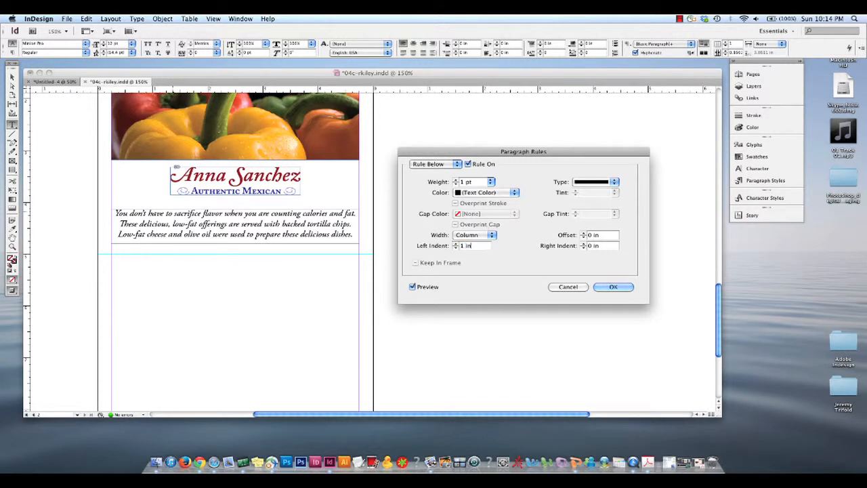
key(Tab)
text(1in)
click(613, 287)
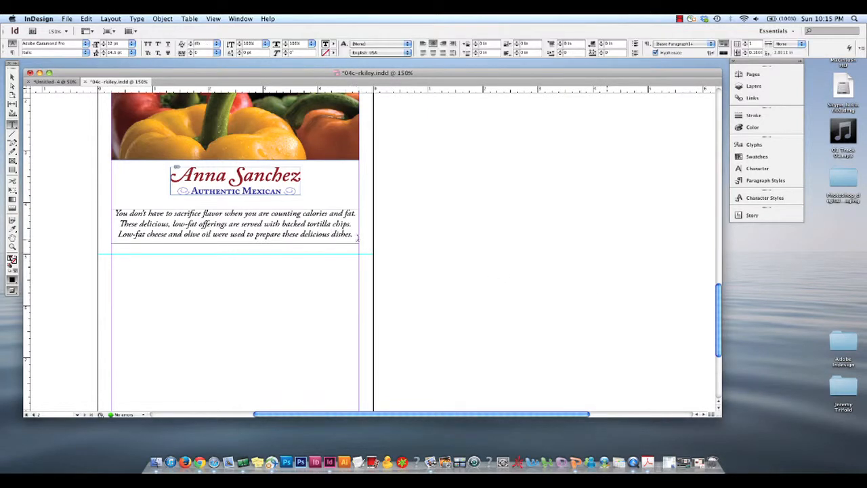
Select the whole intro text and set its Rule Below to 1 in left and right indents.
click(352, 242)
key(super+a)
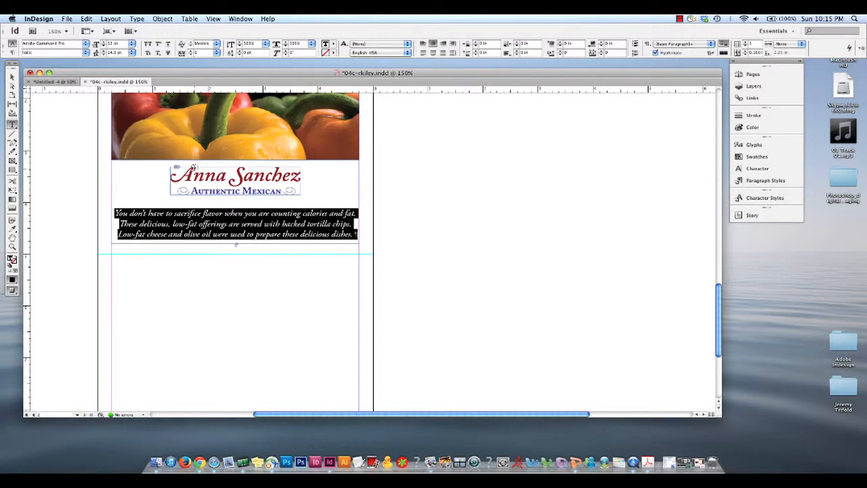
key(super+alt+j)
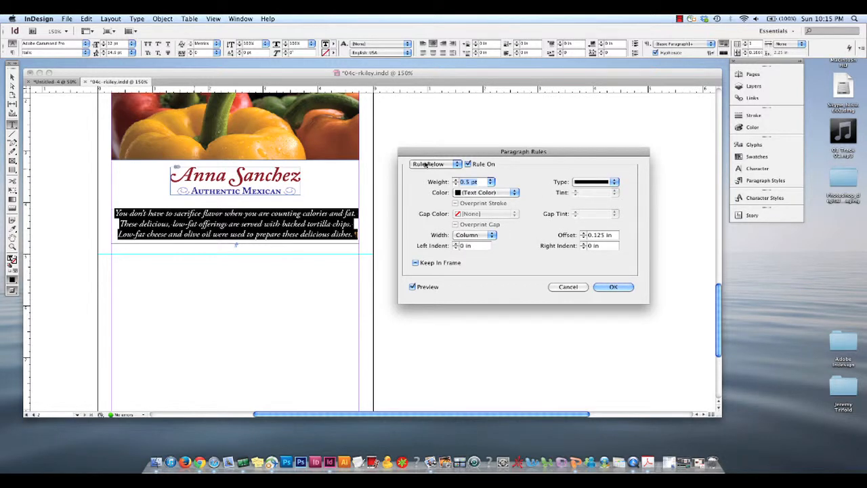
click(474, 246)
text(1 i)
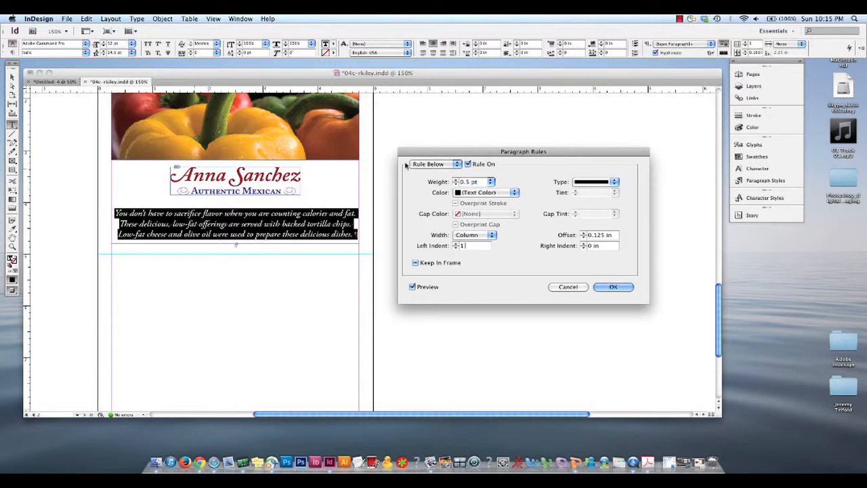
text(n)
key(Tab)
text(1)
key(Return)
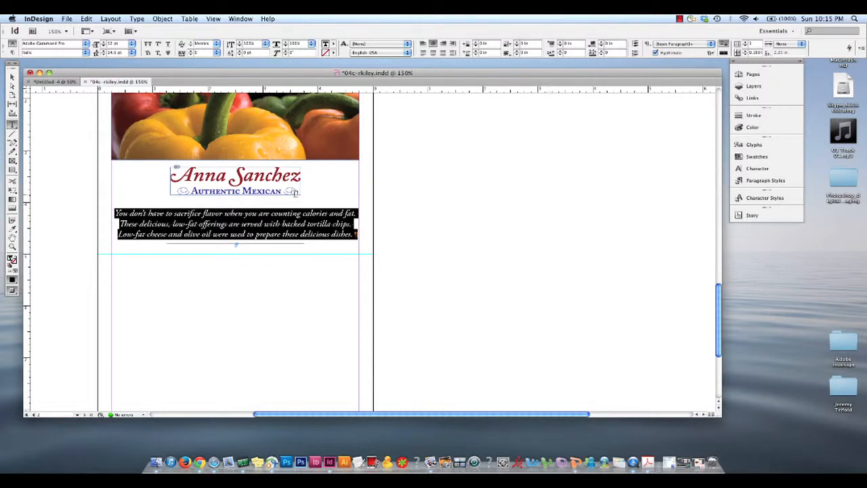
click(333, 229)
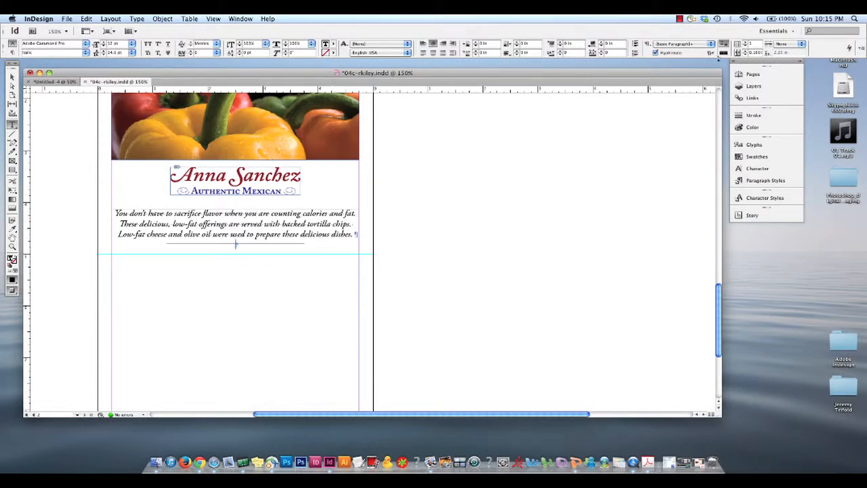
click(680, 18)
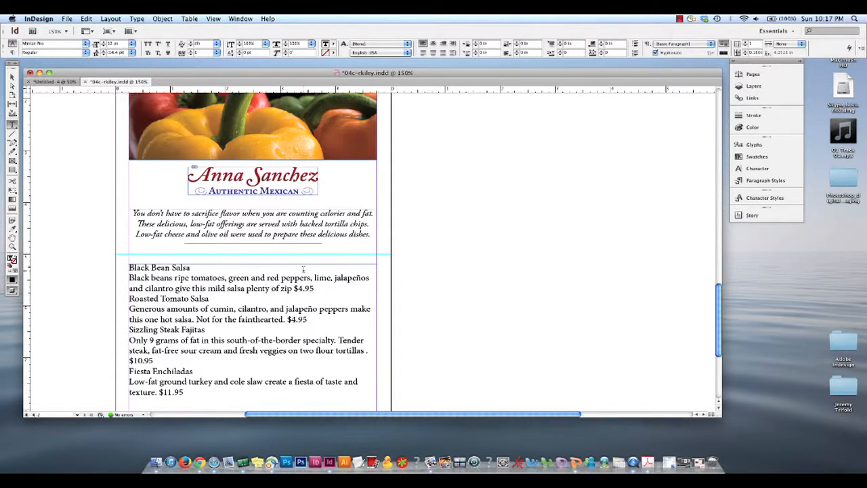
Select the Black Bean Salsa heading without its paragraph end and set it in small caps.
drag(191, 268, 129, 267)
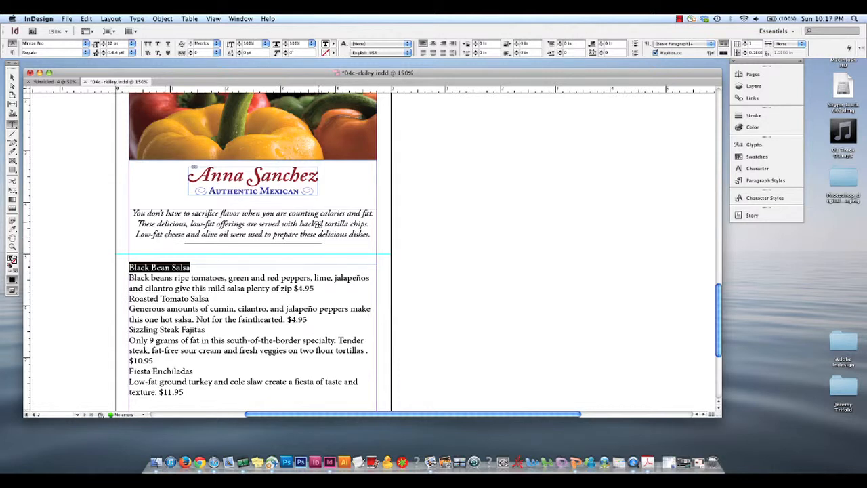
click(174, 269)
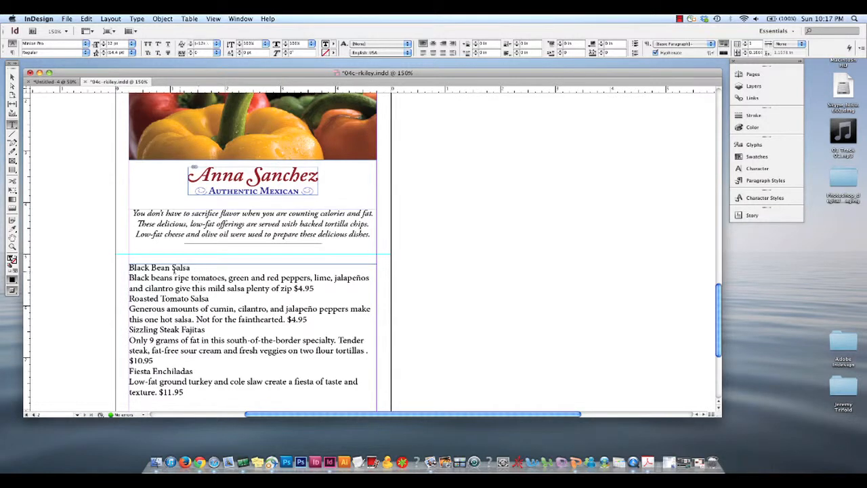
drag(192, 268, 129, 267)
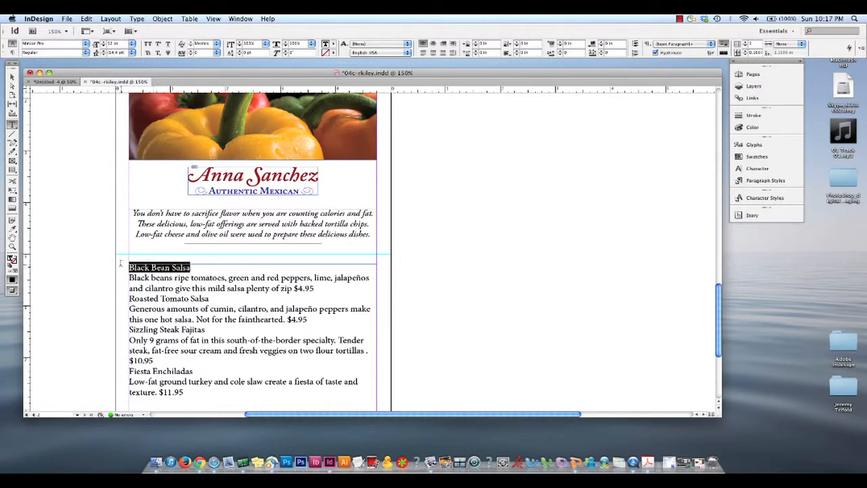
click(193, 267)
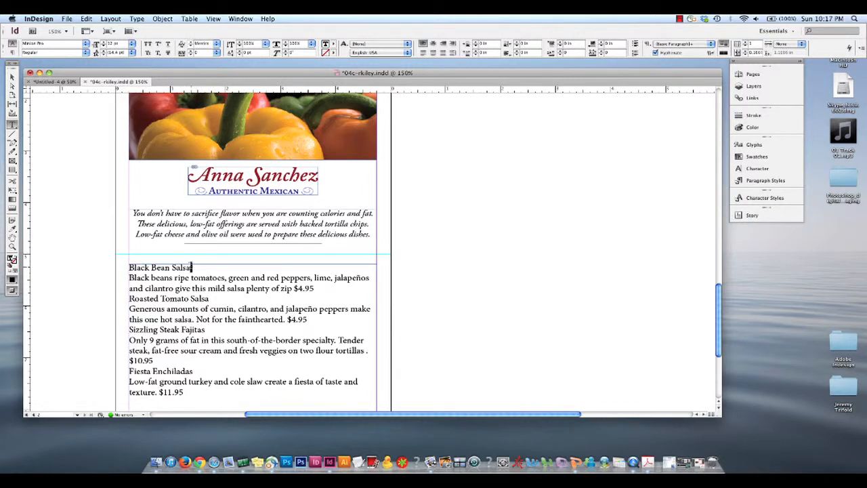
drag(192, 268, 128, 268)
click(135, 267)
triple_click(195, 268)
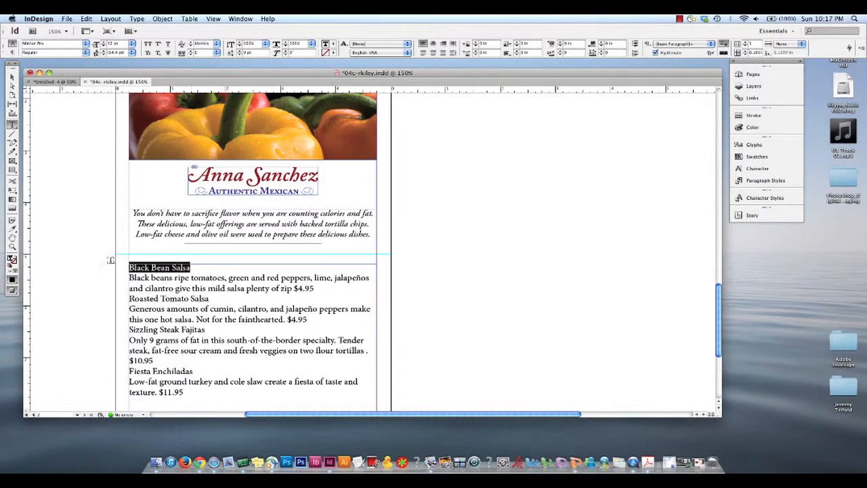
click(148, 53)
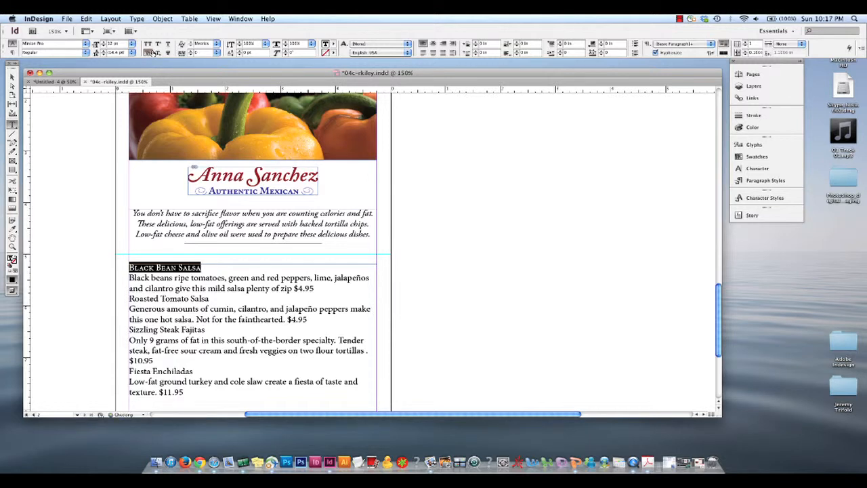
Set the Roasted Tomato Salsa and Sizzling Steak Fajitas headings in small caps.
click(215, 299)
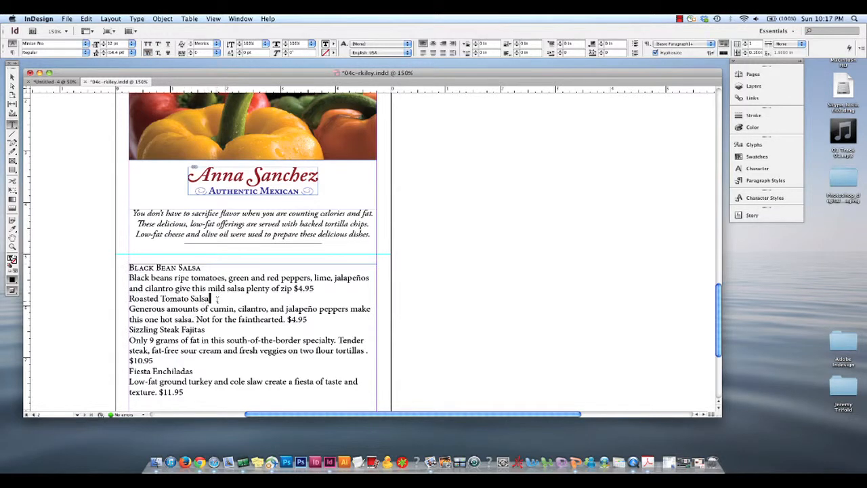
drag(213, 298, 125, 299)
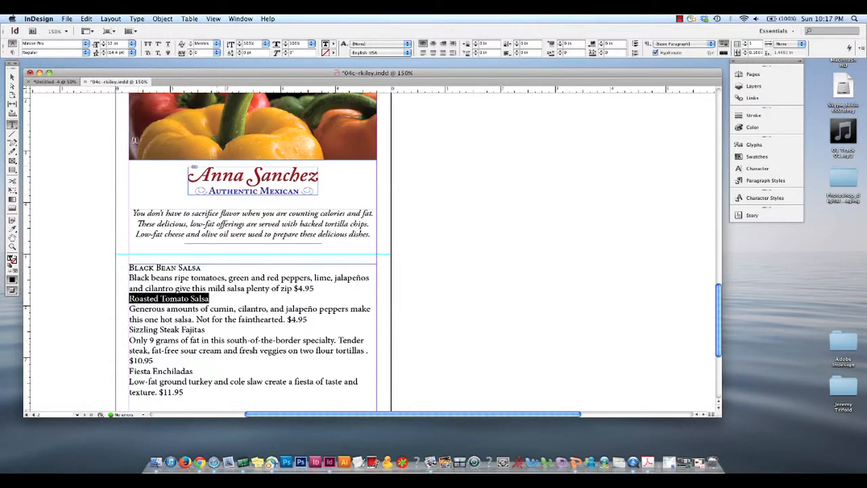
click(148, 53)
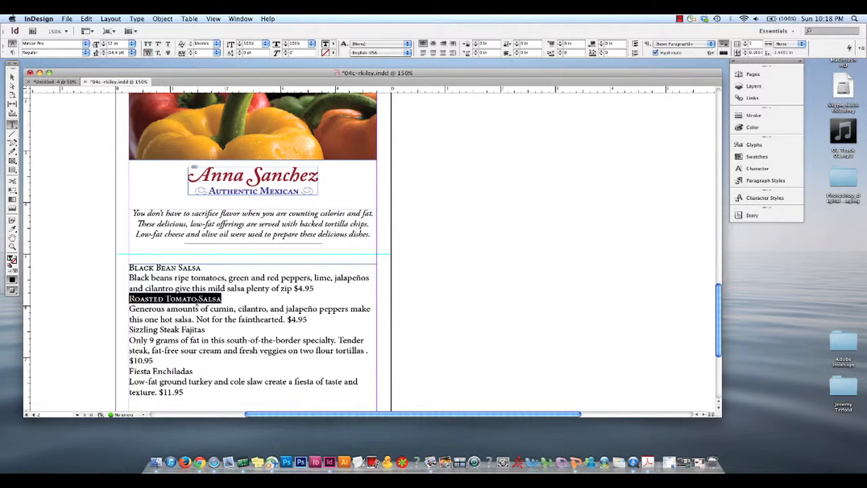
drag(208, 330, 125, 329)
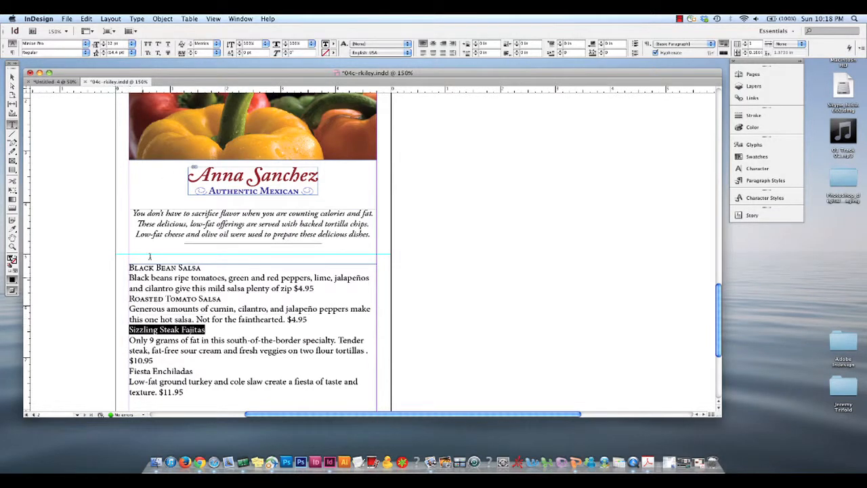
click(148, 52)
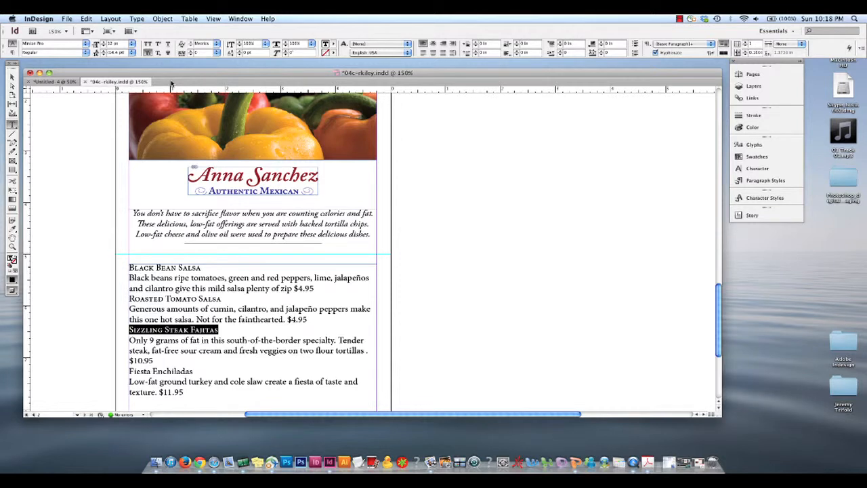
Show hidden characters and examine where the paragraphs of the menu headings and descriptions end.
key(super+alt+i)
double_click(216, 288)
click(213, 271)
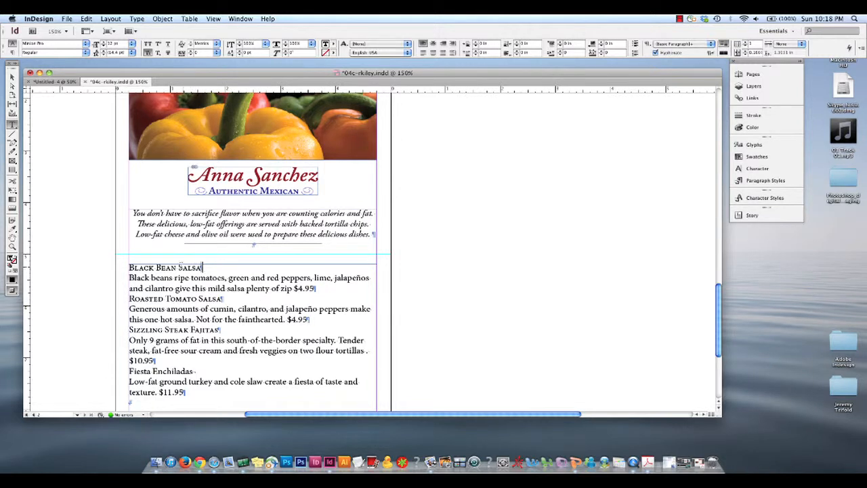
drag(203, 268, 124, 268)
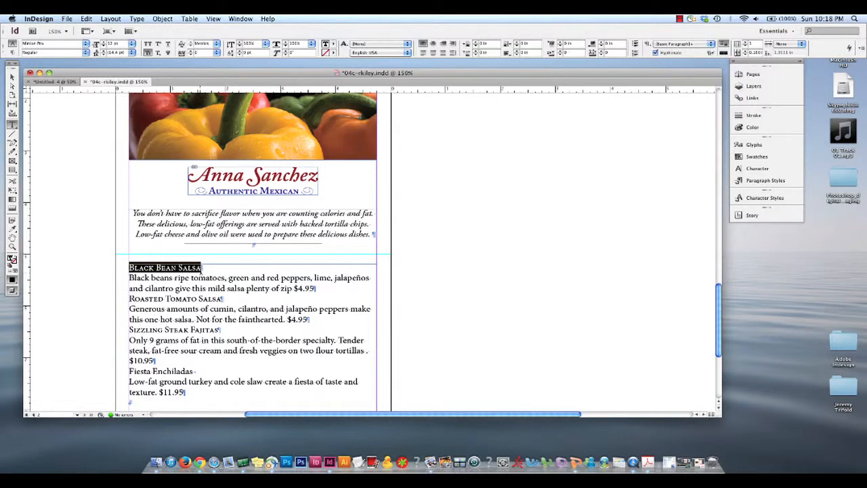
drag(316, 287, 129, 278)
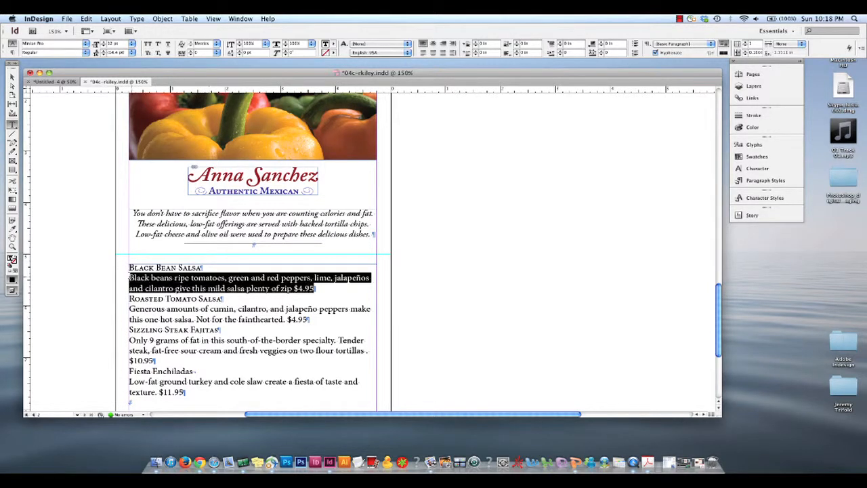
click(323, 286)
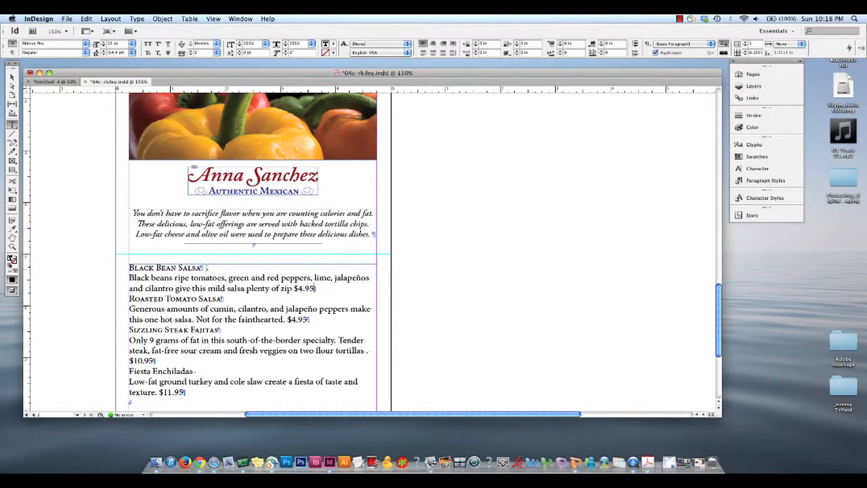
click(203, 267)
click(240, 296)
Try setting the Fiesta Enchiladas heading in all caps.
drag(195, 371, 106, 373)
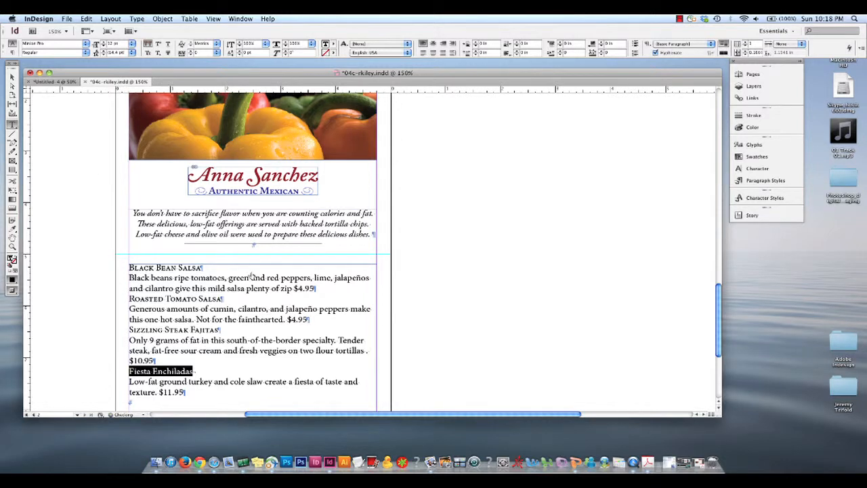
key(super+shift+k)
click(233, 359)
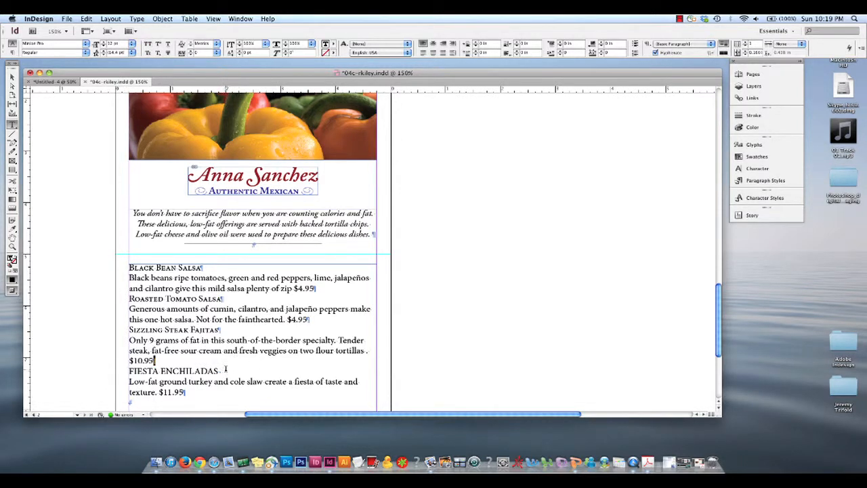
Set the Fiesta Enchiladas heading in small caps and deselect it.
drag(221, 370, 87, 370)
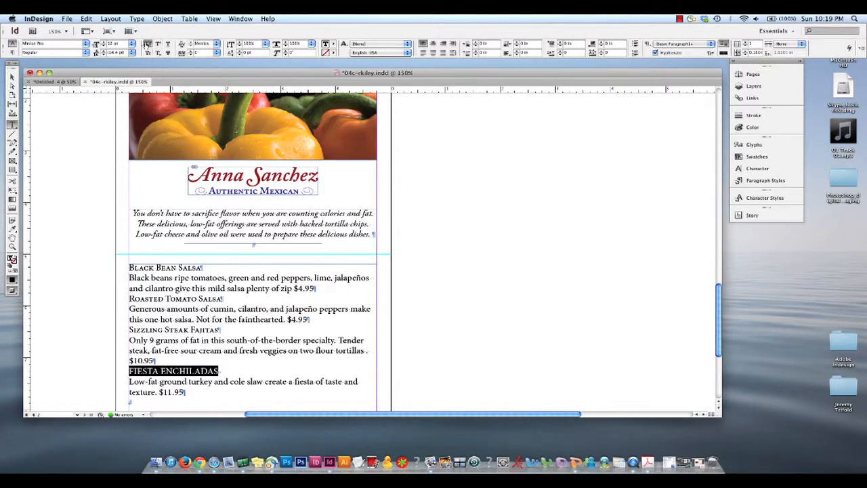
click(148, 52)
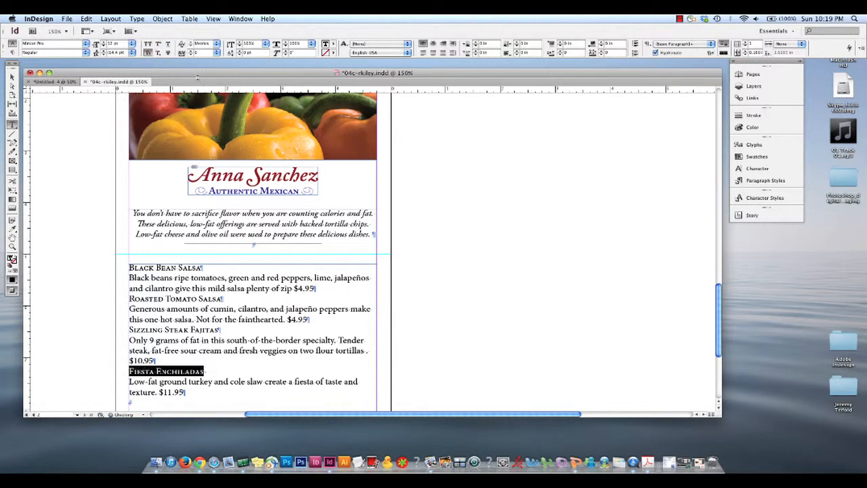
click(253, 360)
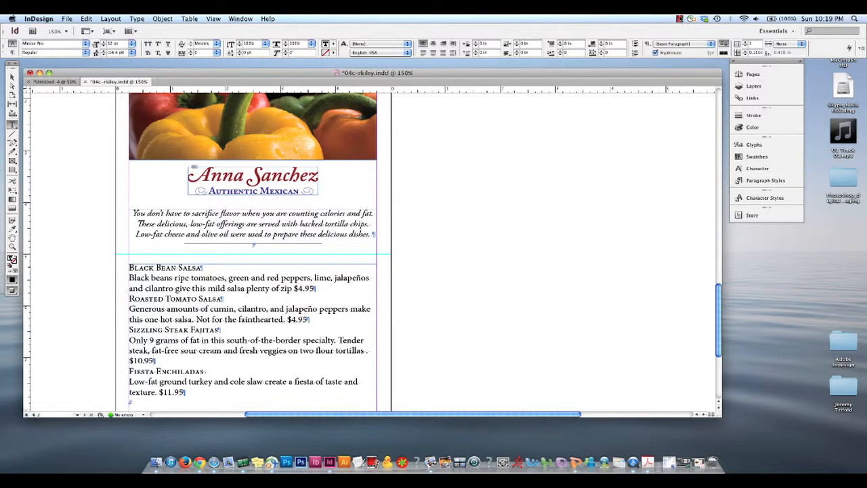
click(680, 19)
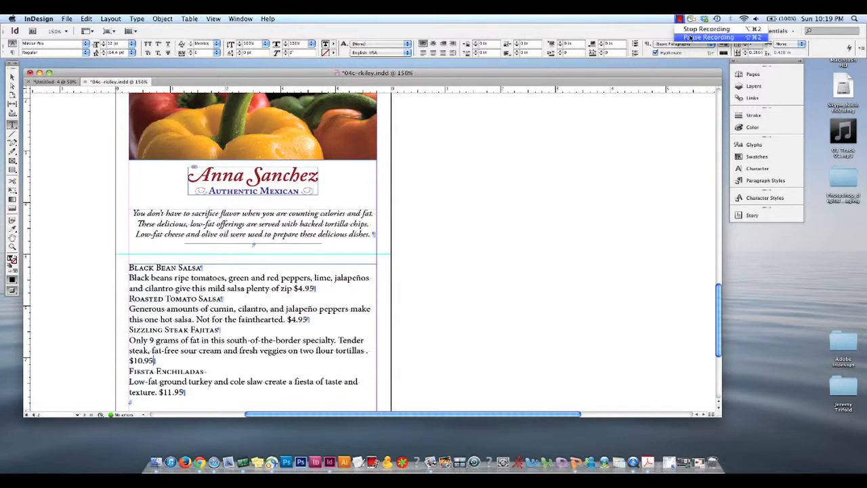
click(691, 37)
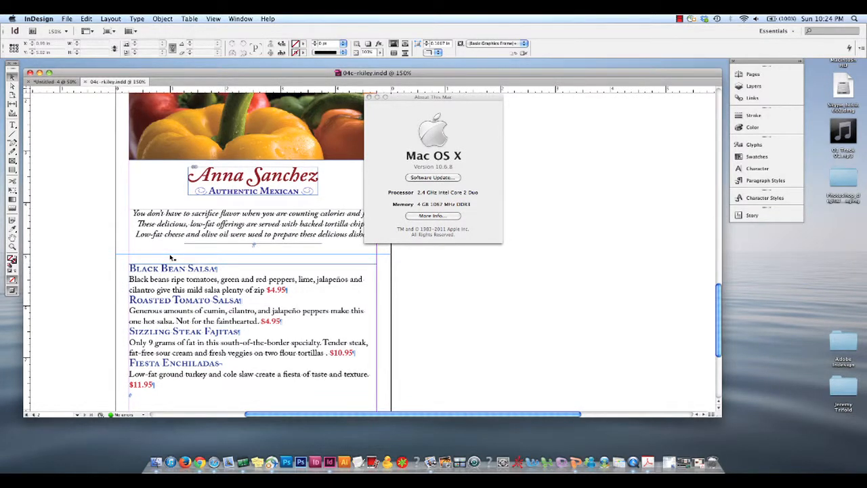
Turn on a paragraph rule above the Black Bean Salsa heading, coloured C=0 M=0 Y=100 K=0.
key(t)
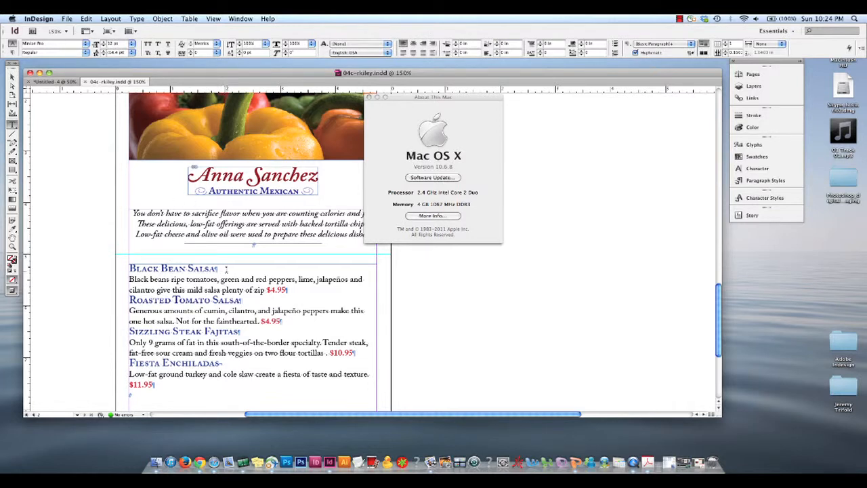
drag(218, 269, 123, 269)
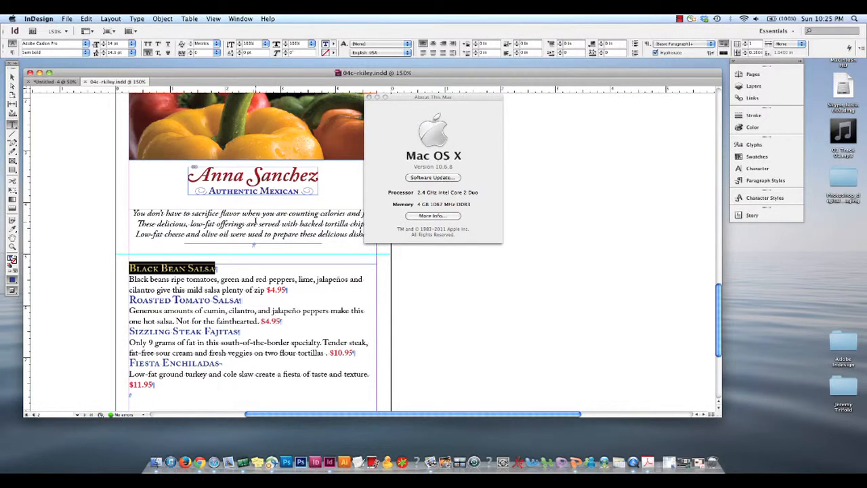
key(super+alt+j)
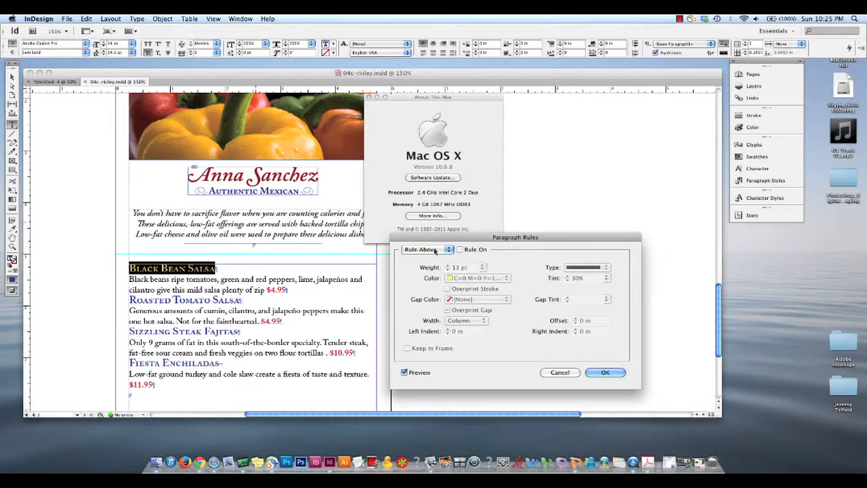
click(461, 250)
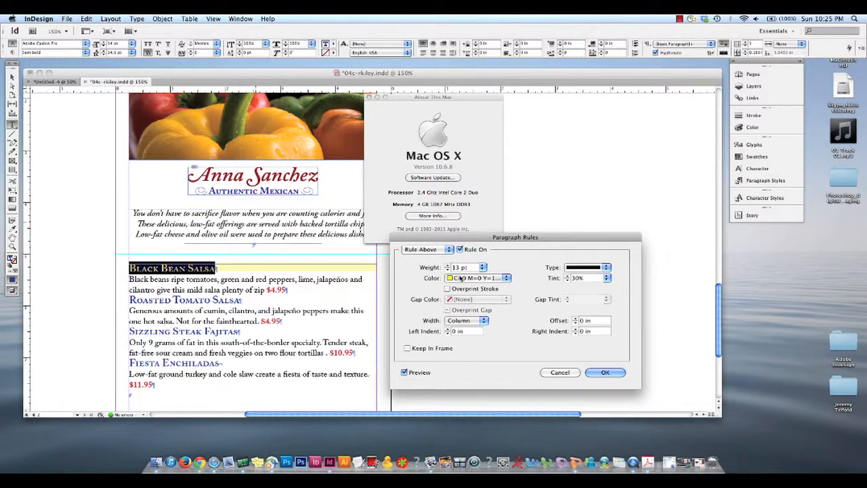
click(461, 278)
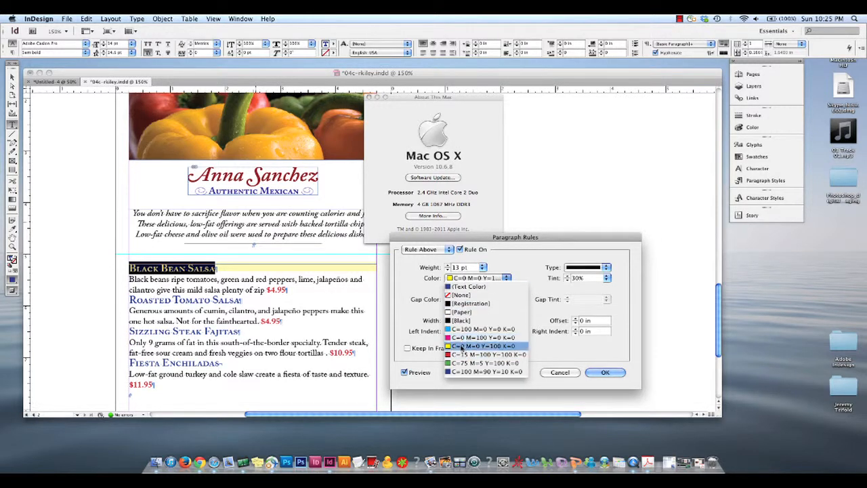
click(411, 281)
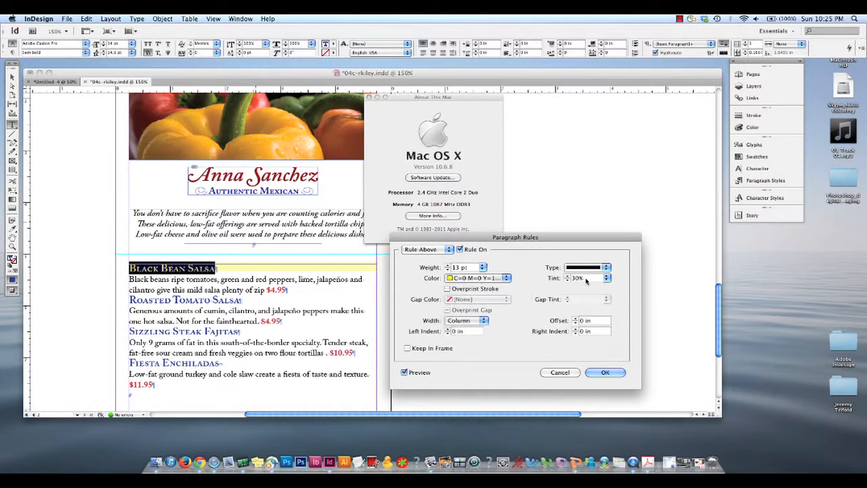
Try a 100% tint on the heading's yellow rule and return it to 30%.
click(607, 278)
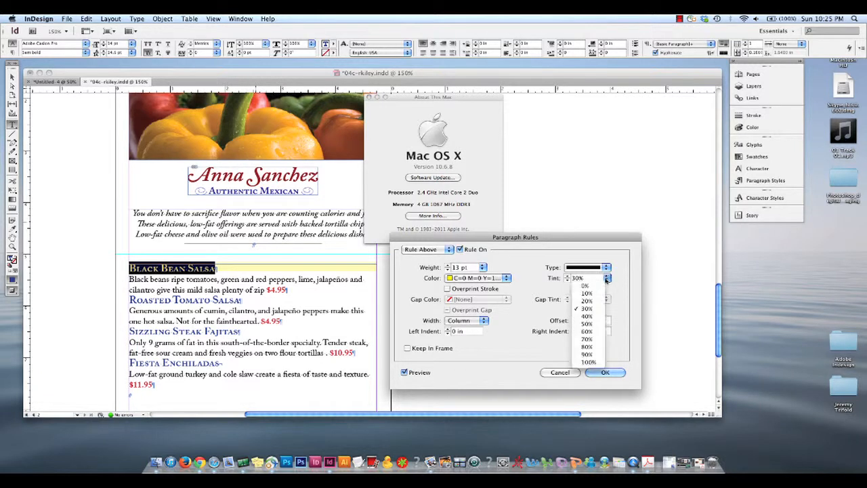
click(590, 361)
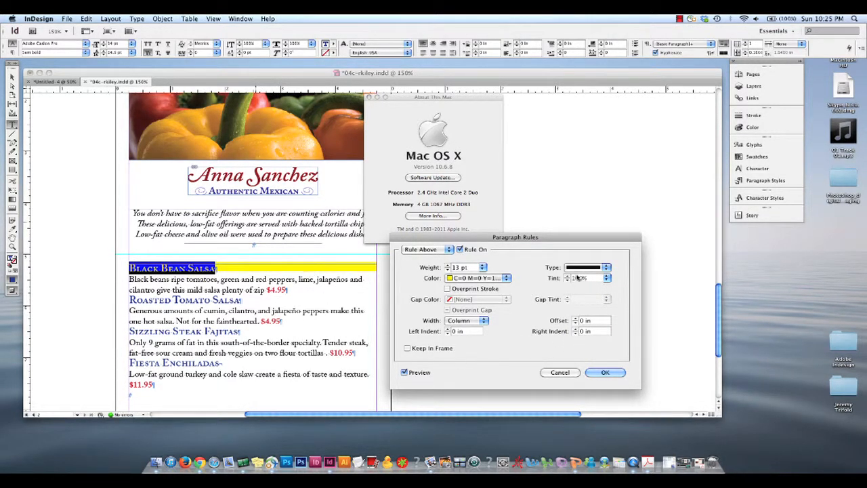
click(606, 278)
click(596, 308)
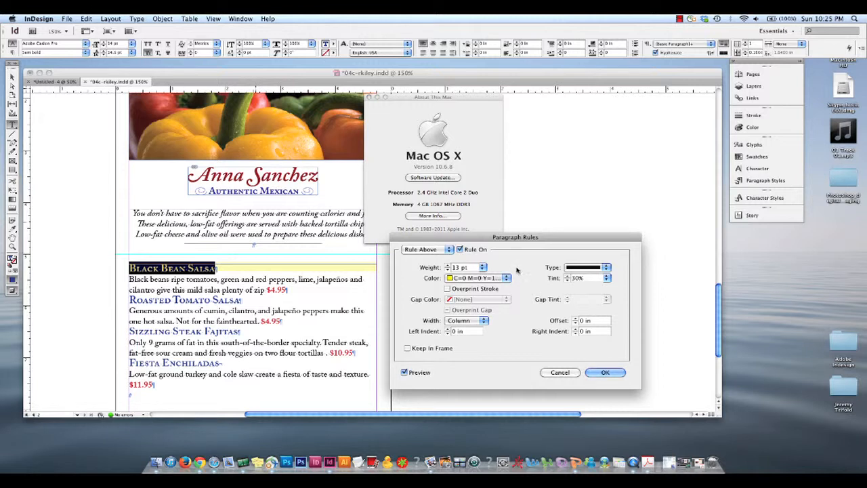
Set the yellow rule's weight to 18 pt and shift it behind the Black Bean Salsa heading with a negative offset.
click(447, 266)
click(448, 265)
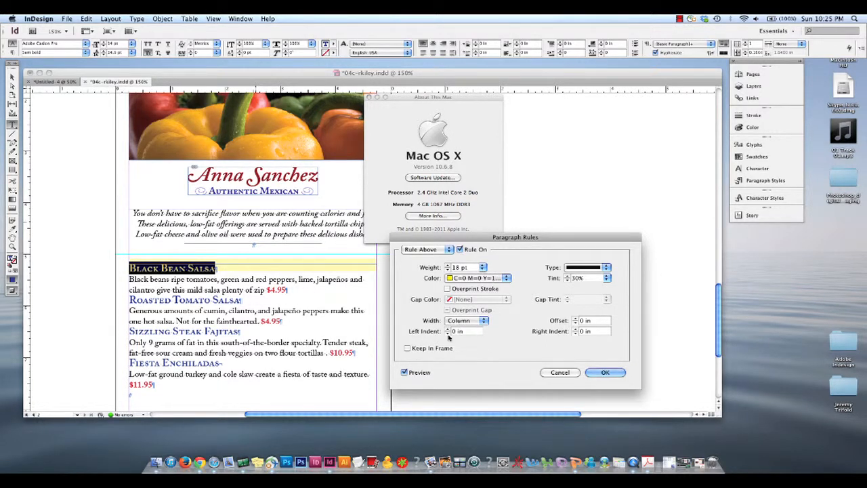
click(576, 323)
click(576, 323)
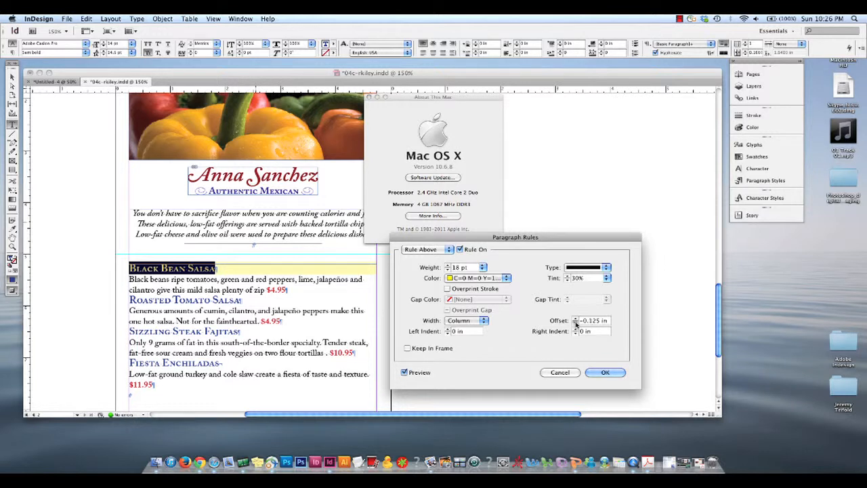
click(575, 323)
click(576, 320)
click(575, 319)
text(556)
key(Tab)
Compare the heading with the rule preview off and on, and apply the rule settings.
click(405, 373)
click(405, 372)
click(405, 373)
click(405, 373)
click(605, 373)
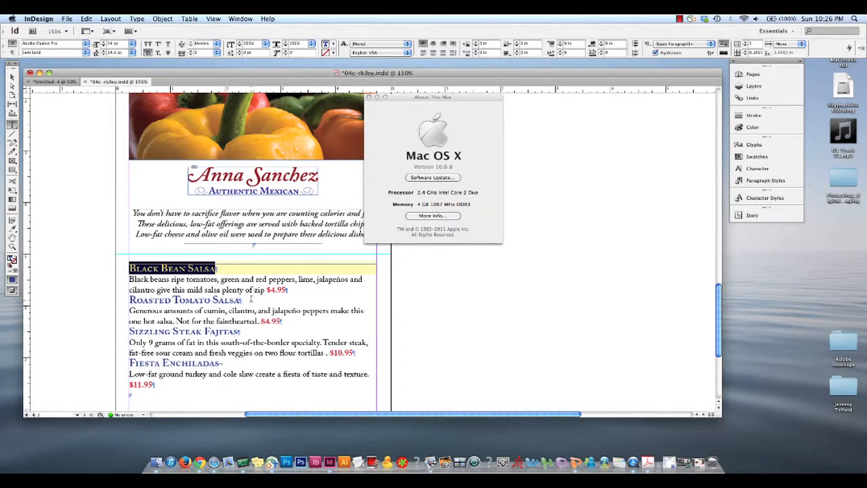
Select the Roasted Tomato Salsa heading text.
click(251, 300)
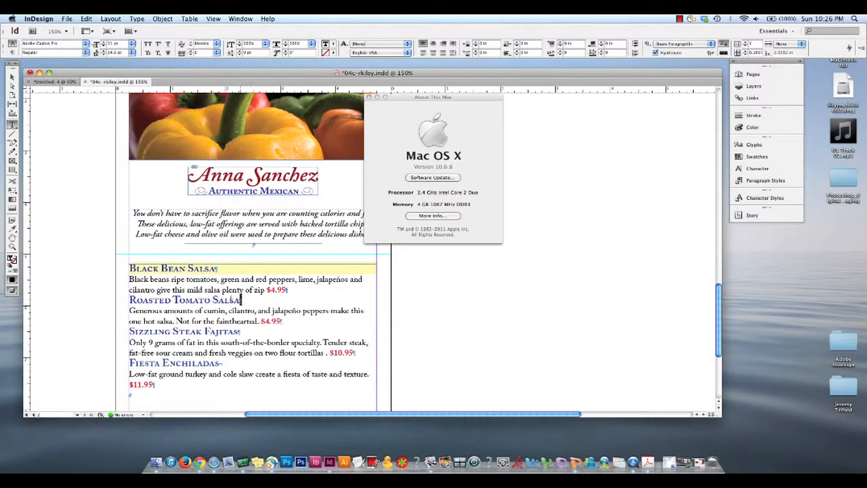
drag(241, 300, 107, 301)
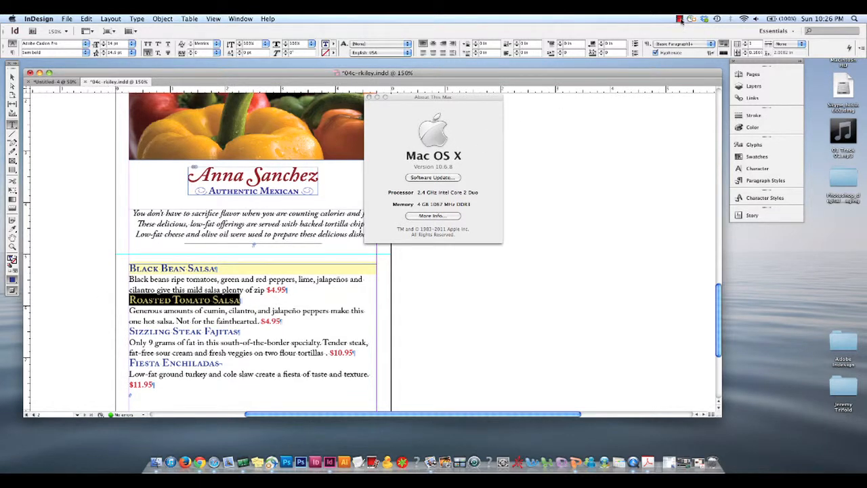
click(680, 19)
click(736, 30)
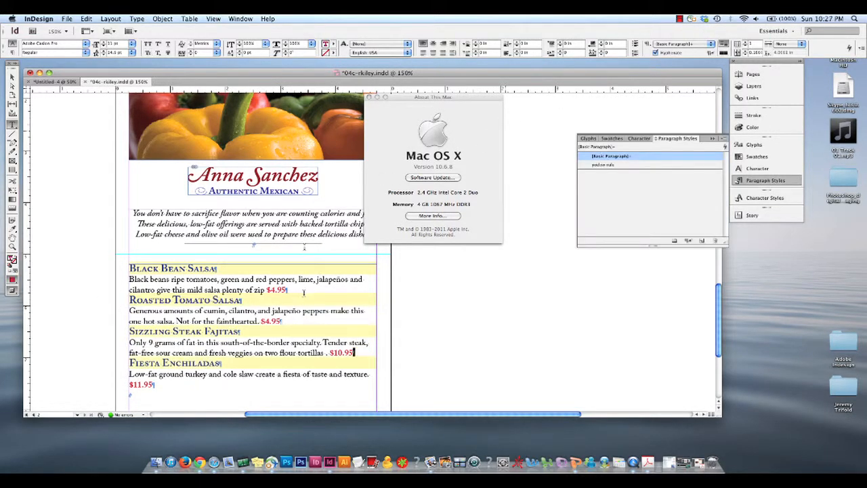
Turn on a paragraph rule below the Black Bean Salsa description.
drag(289, 290, 122, 280)
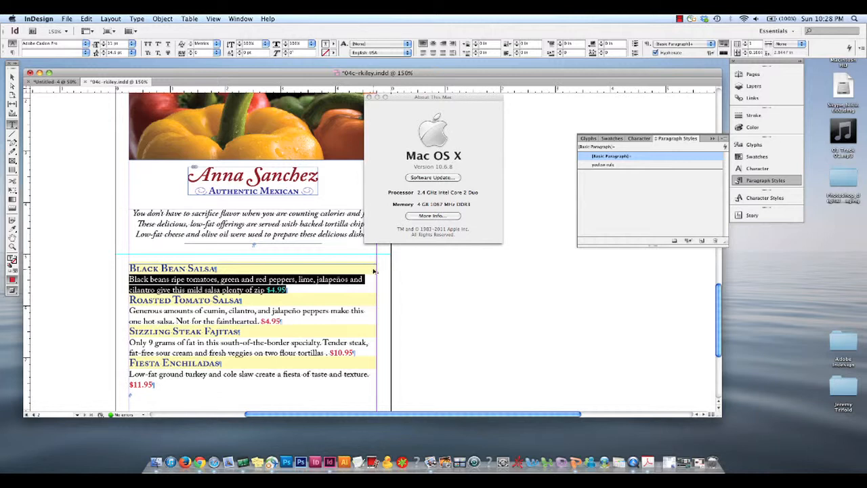
key(super+alt+j)
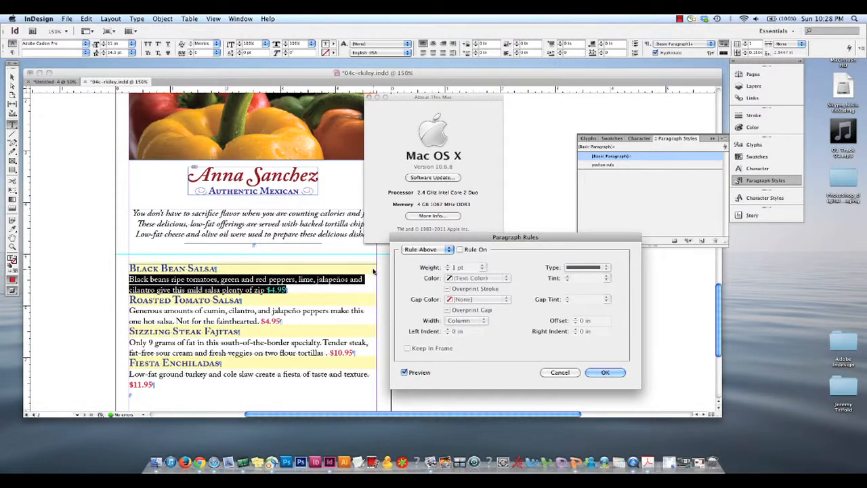
click(448, 250)
click(437, 258)
click(461, 250)
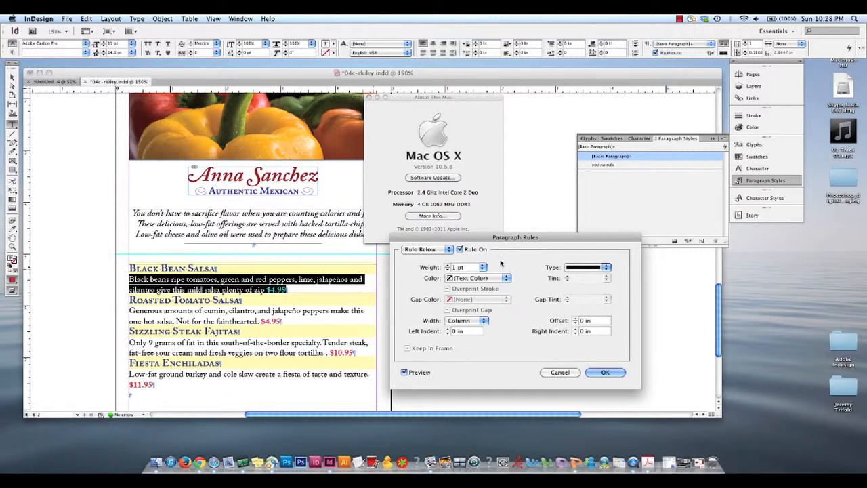
Set the description's rule below to a 7 pt weight and the Wavy type.
click(448, 265)
click(447, 265)
click(447, 265)
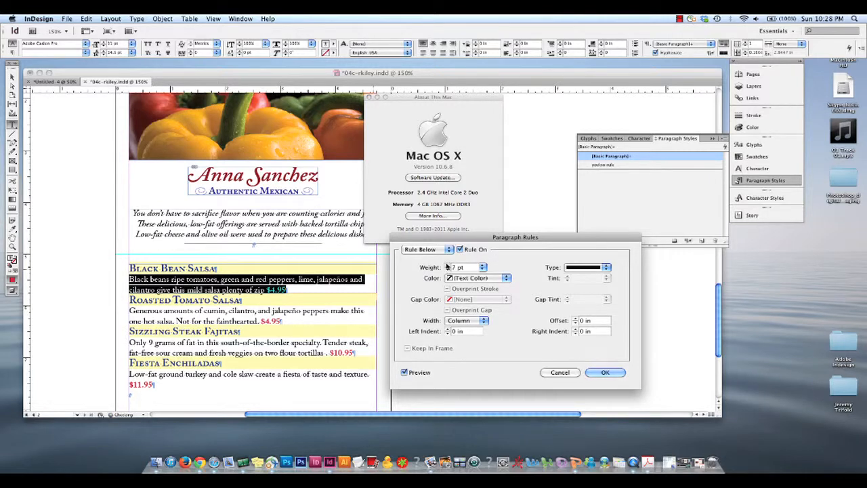
click(580, 269)
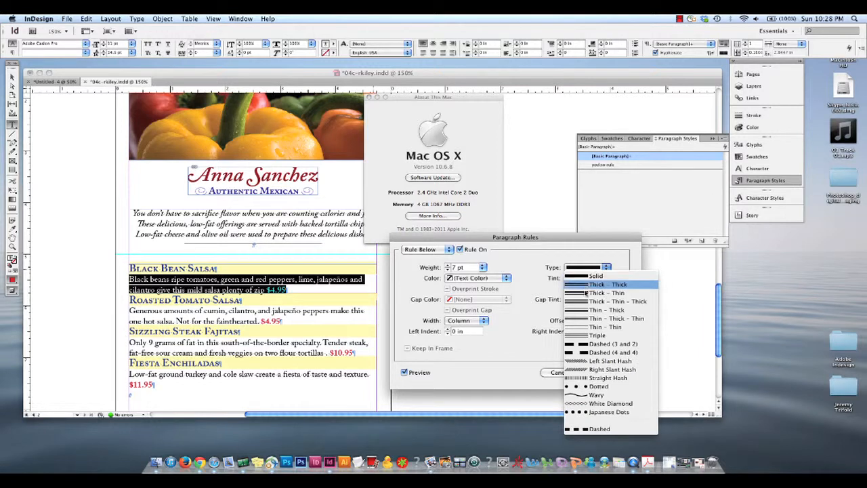
click(618, 394)
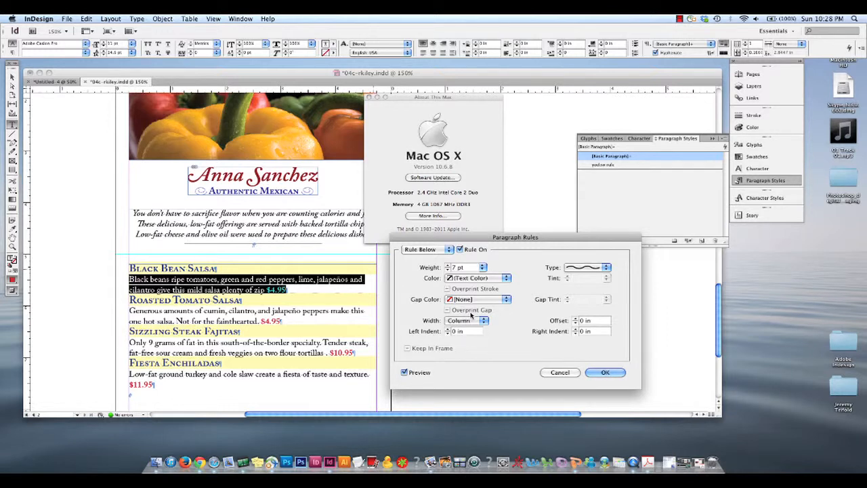
Try several offsets for the wavy rule and settle on 0.125 in.
click(576, 318)
click(576, 318)
click(576, 318)
click(576, 319)
click(576, 319)
click(575, 318)
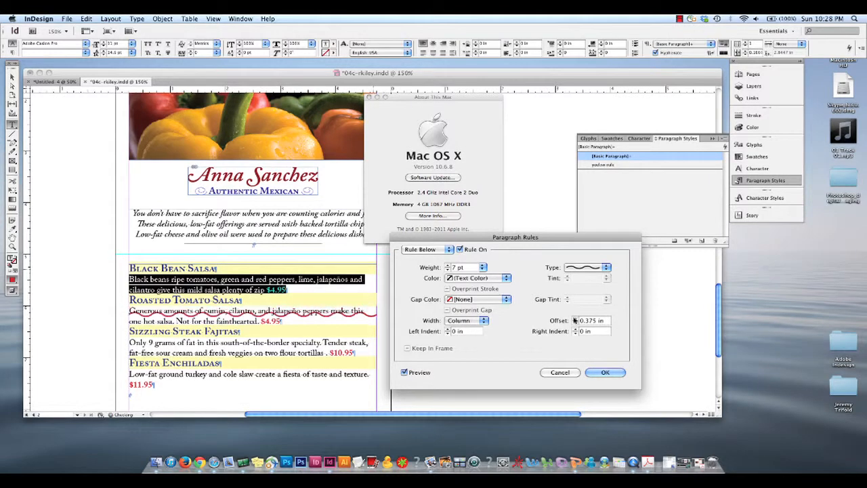
click(575, 319)
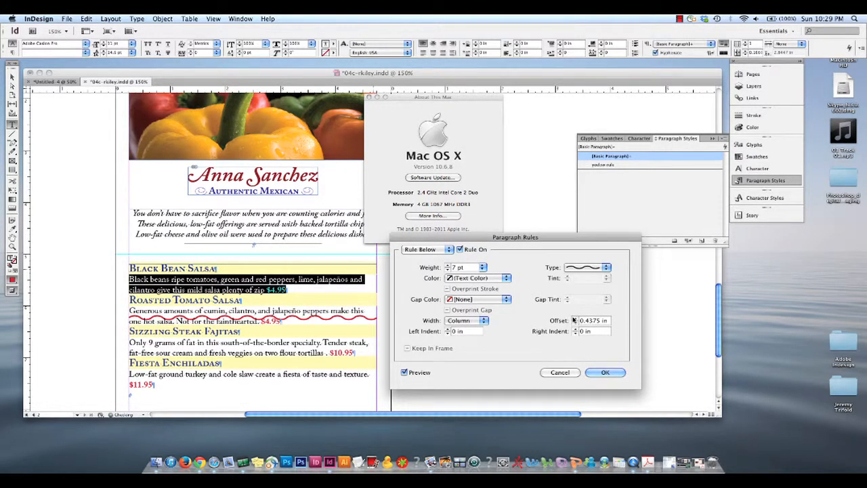
click(576, 318)
click(576, 323)
click(576, 323)
click(575, 323)
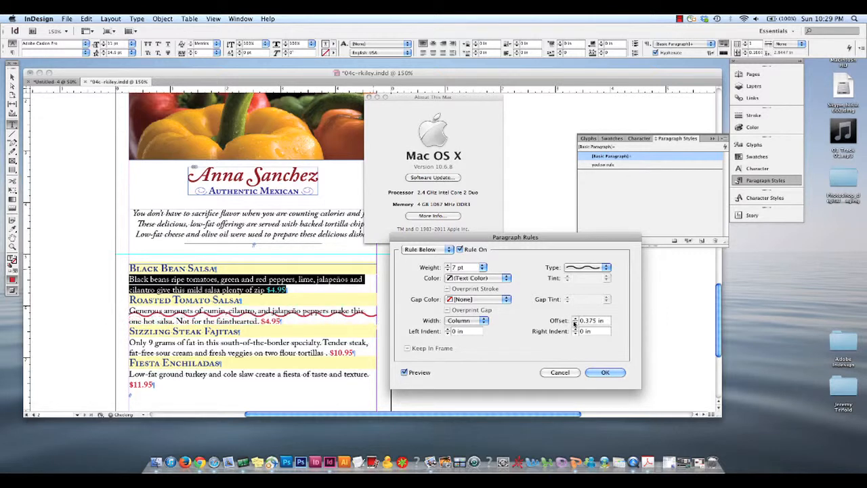
click(575, 323)
click(575, 323)
click(575, 324)
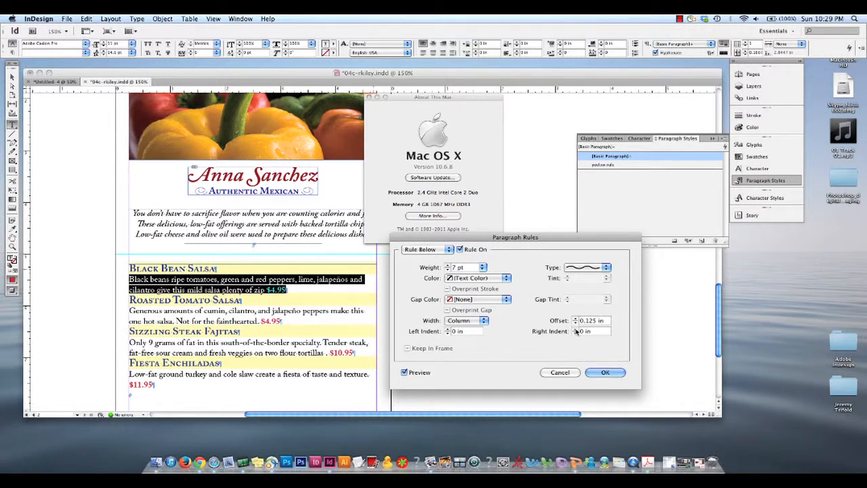
Colour the wavy rule green C=75 M=5 Y=100 K=0, apply the rule settings and deselect the description.
click(405, 372)
click(406, 372)
click(473, 279)
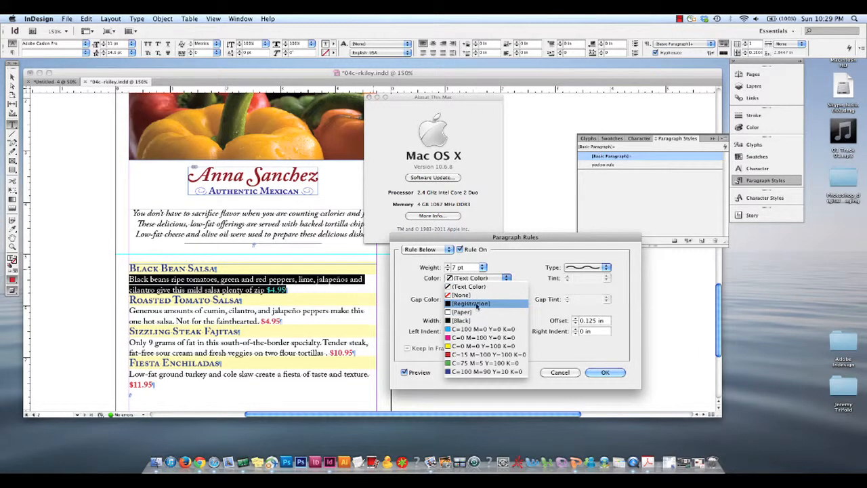
click(472, 363)
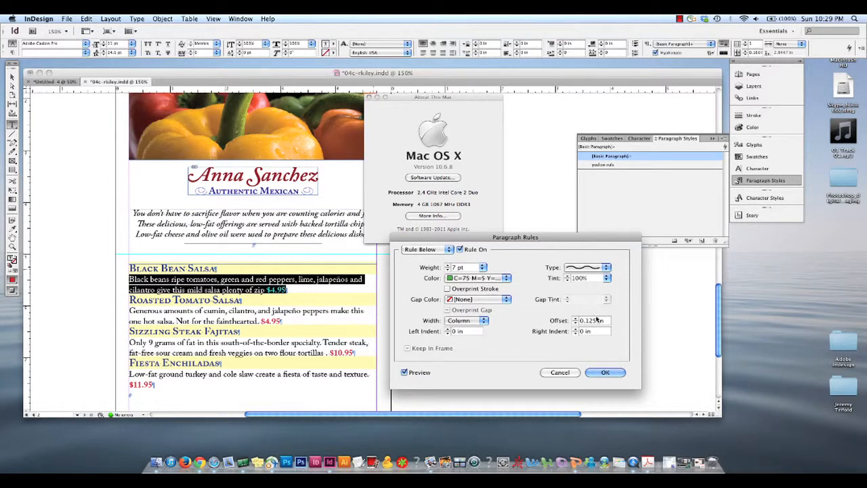
click(605, 372)
click(296, 291)
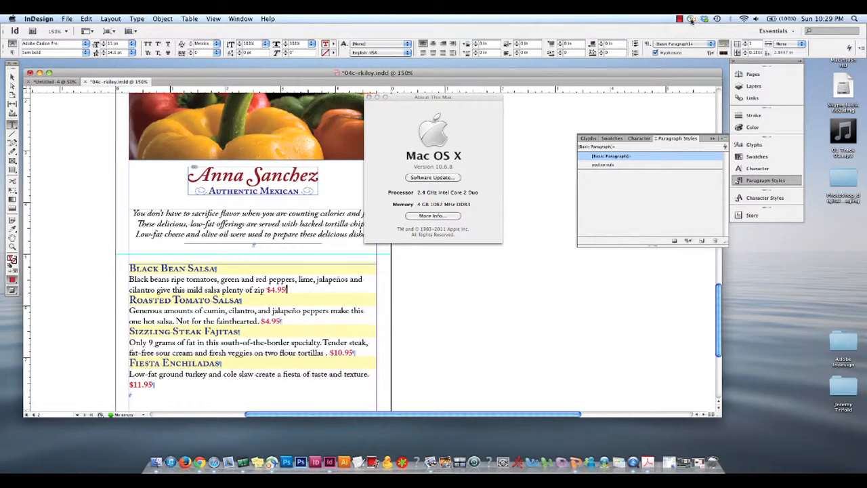
click(680, 19)
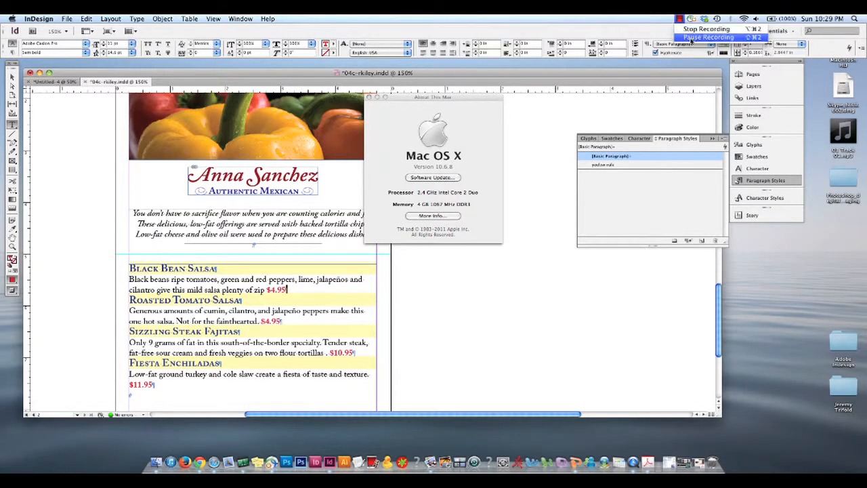
click(691, 37)
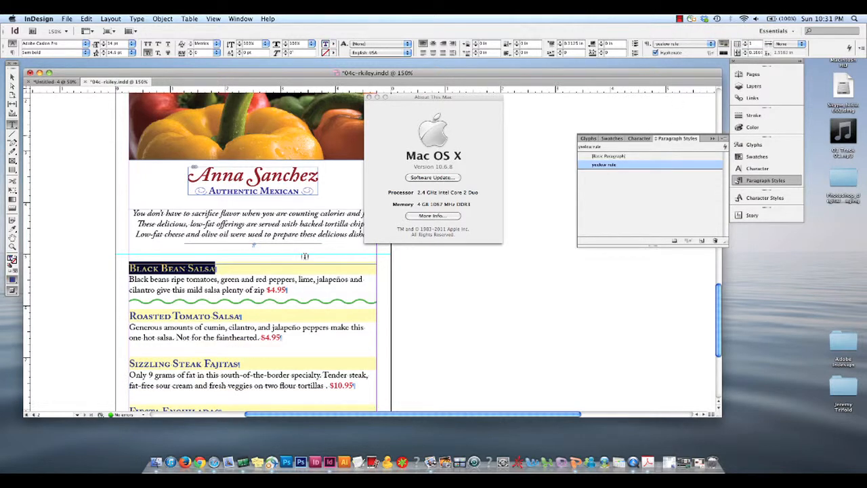
Inspect the paragraph styles of the Black Bean Salsa and Roasted Tomato Salsa headings and of the first salsa's description.
click(271, 294)
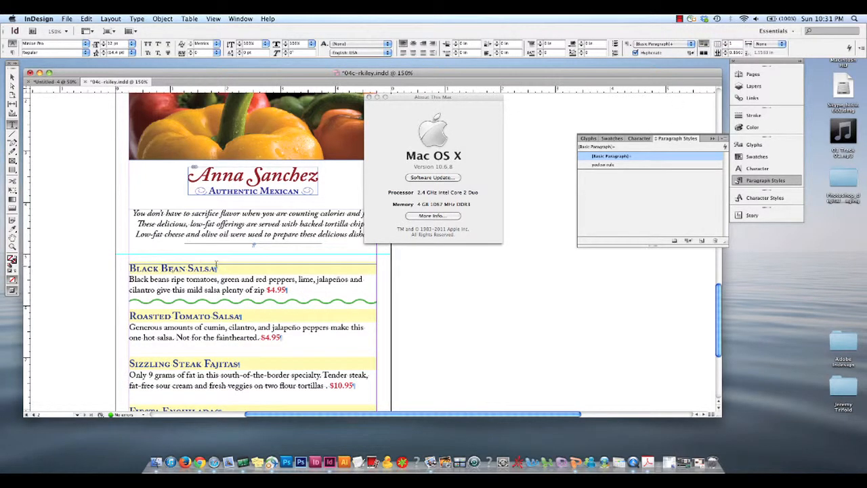
drag(217, 268, 128, 269)
drag(242, 316, 126, 316)
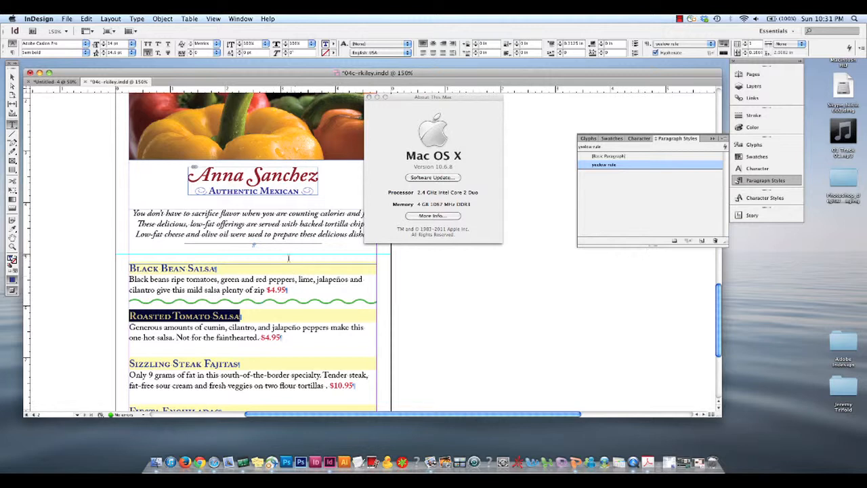
click(295, 286)
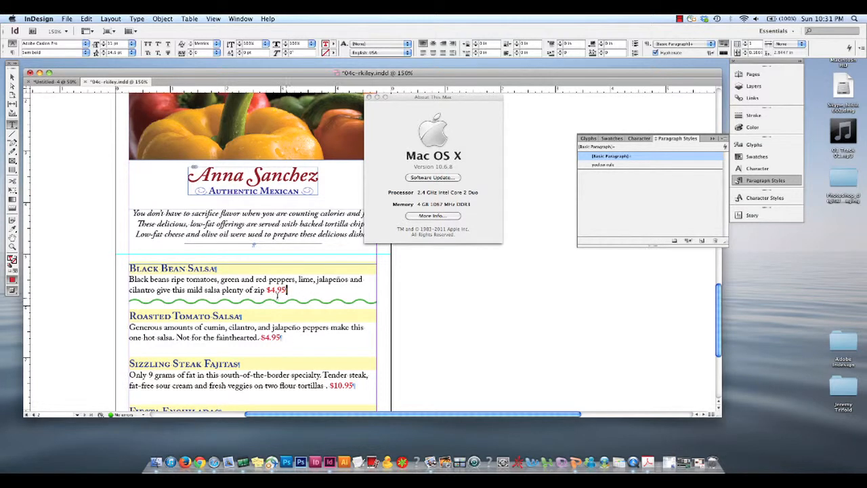
double_click(277, 293)
click(335, 297)
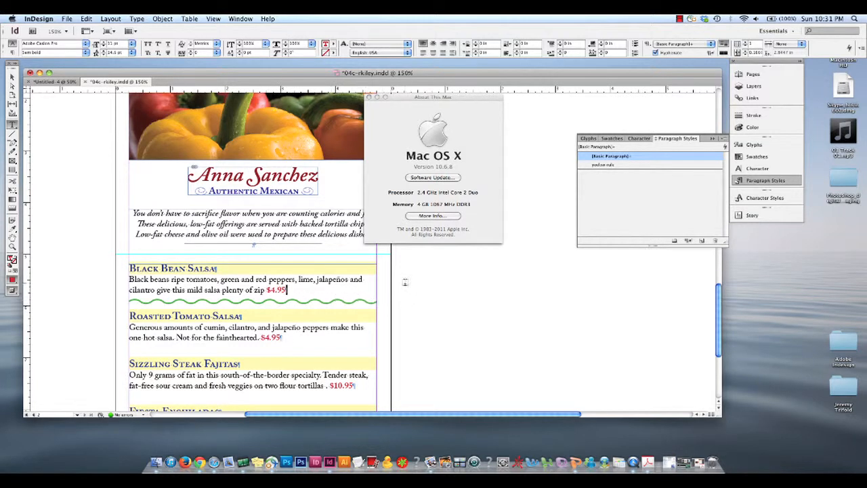